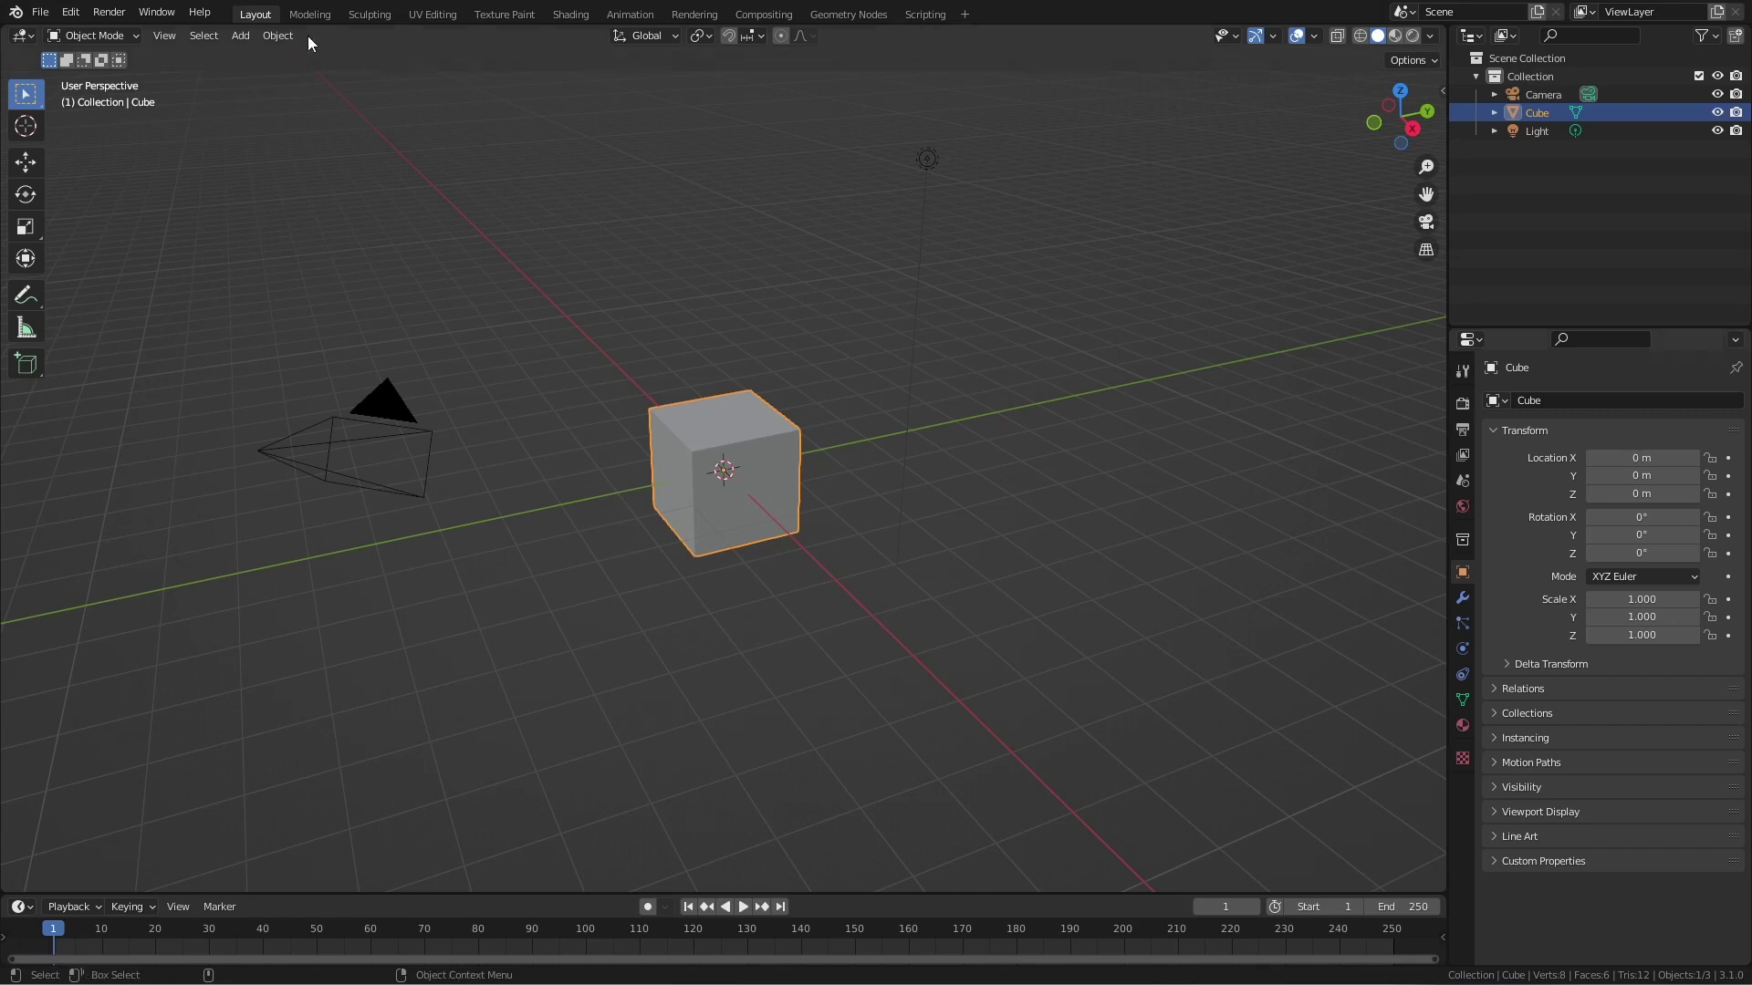
Bring up the Blender splash screen from the application menu, then dismiss it.
click(17, 14)
click(27, 32)
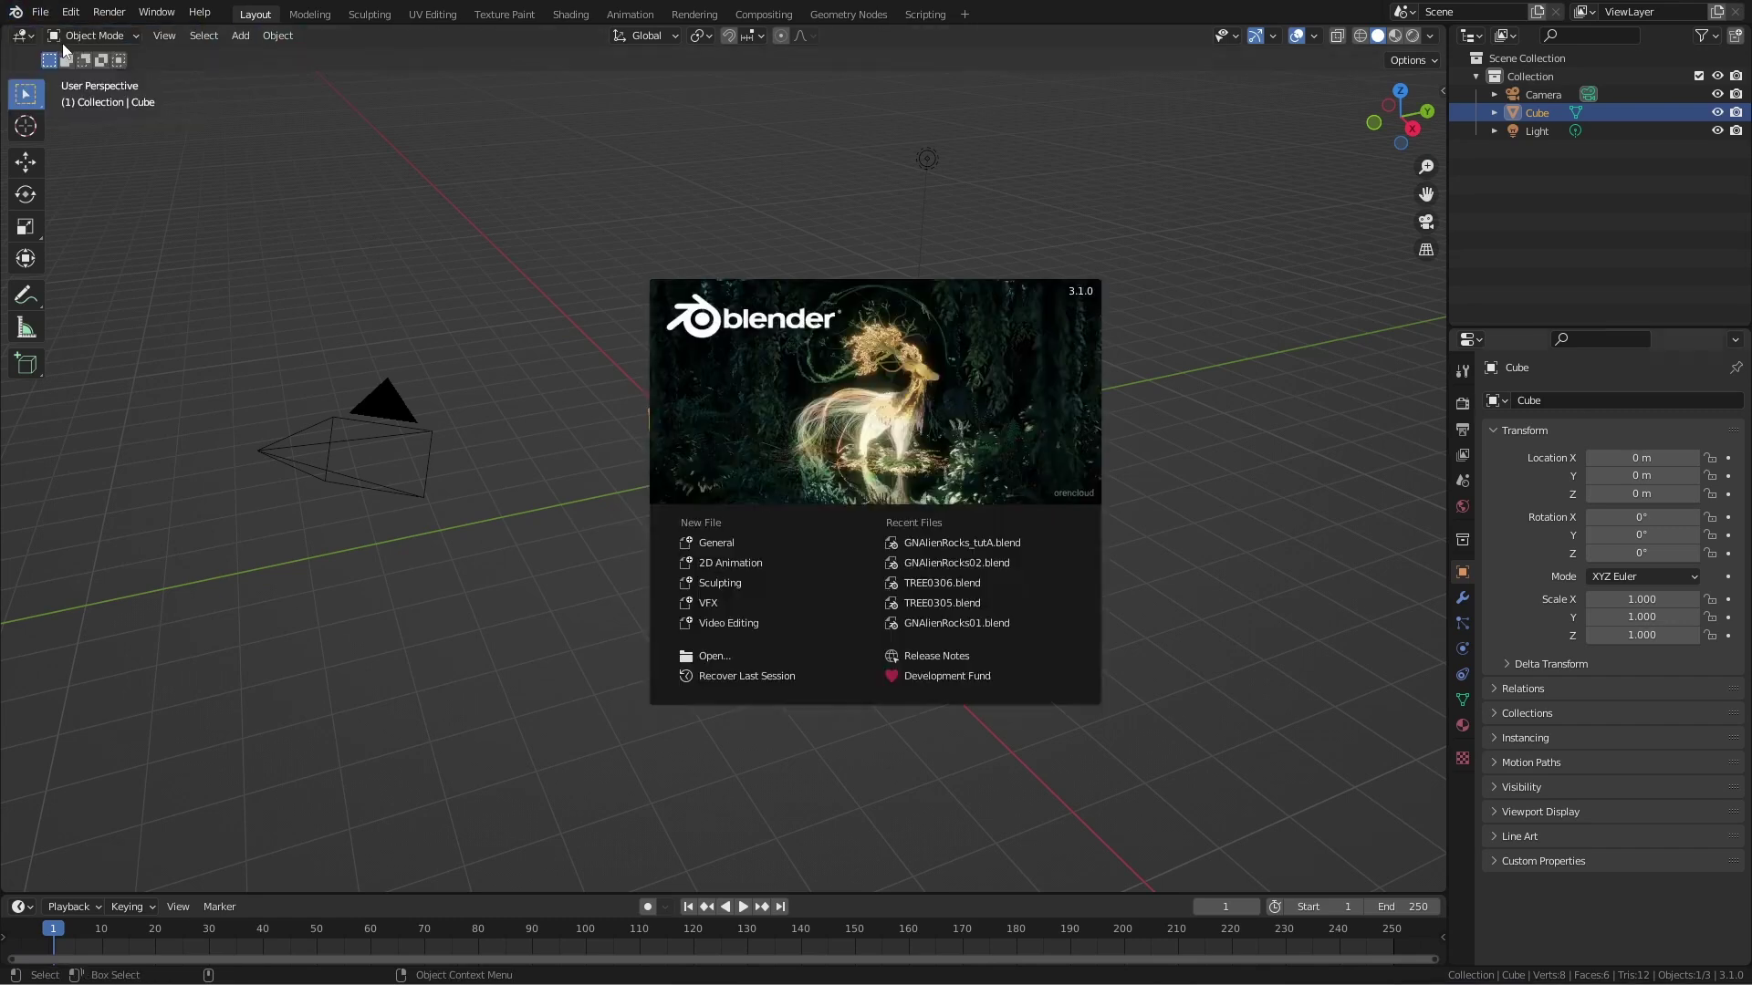
click(1123, 314)
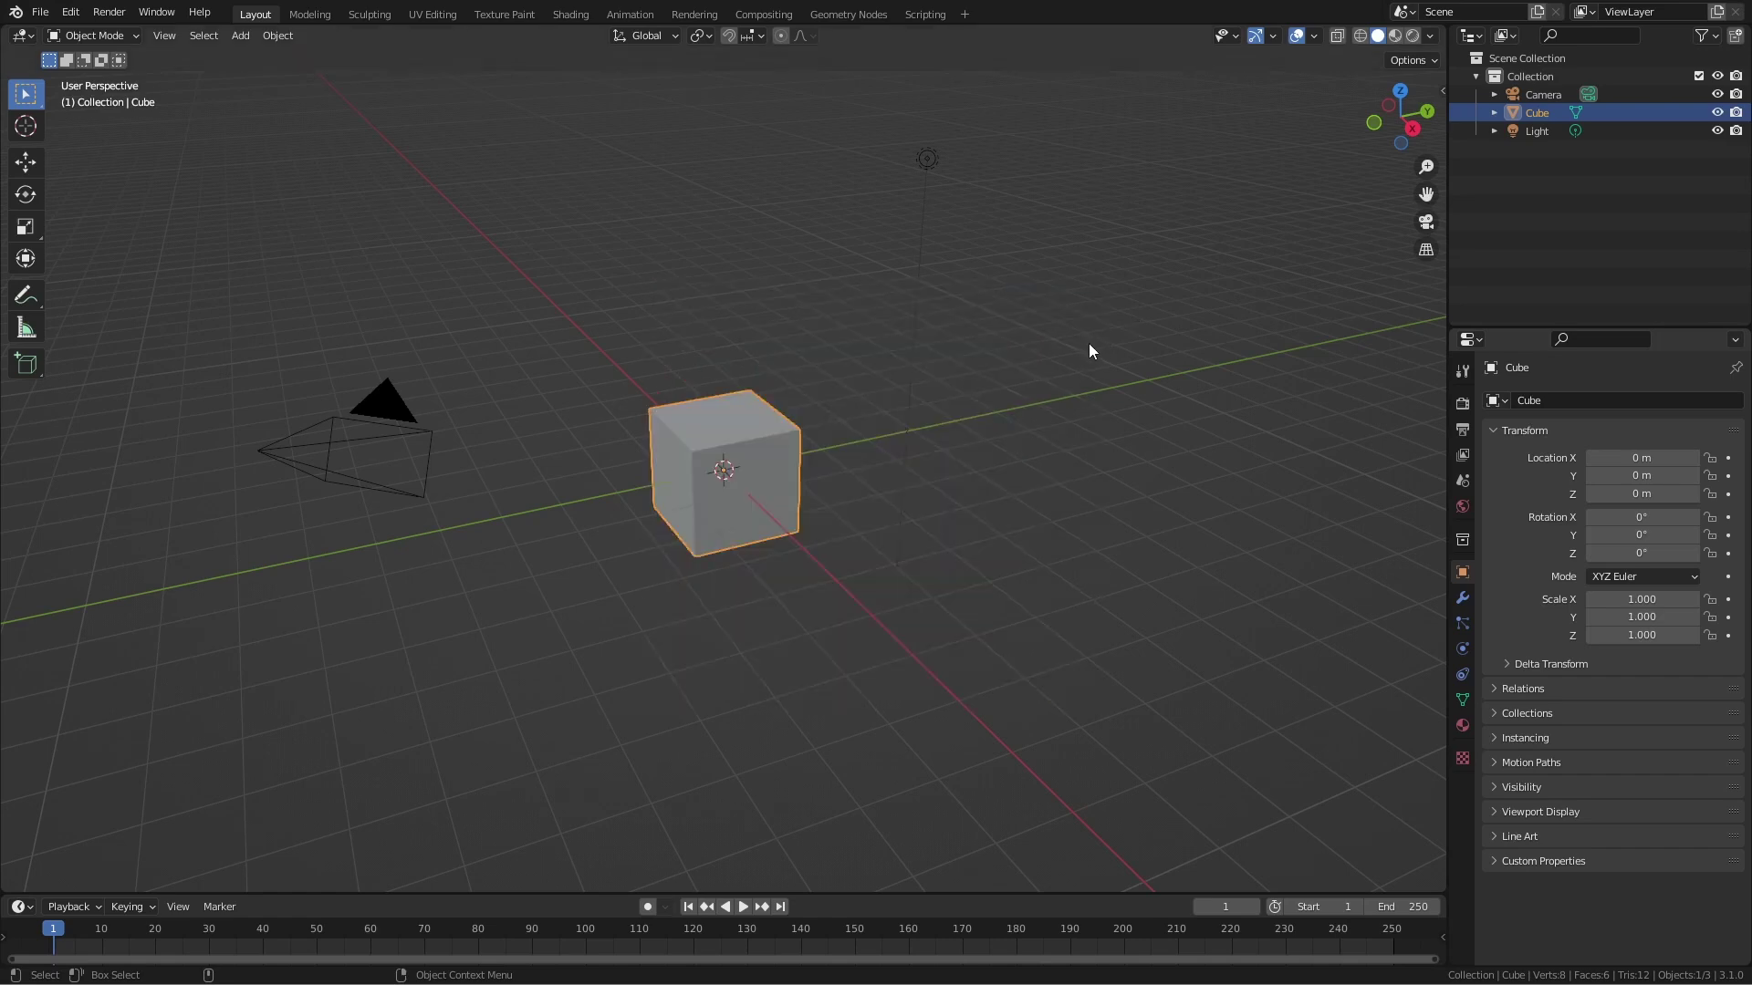
Delete the default cube and add a new cube mesh at the origin.
key(x)
click(735, 636)
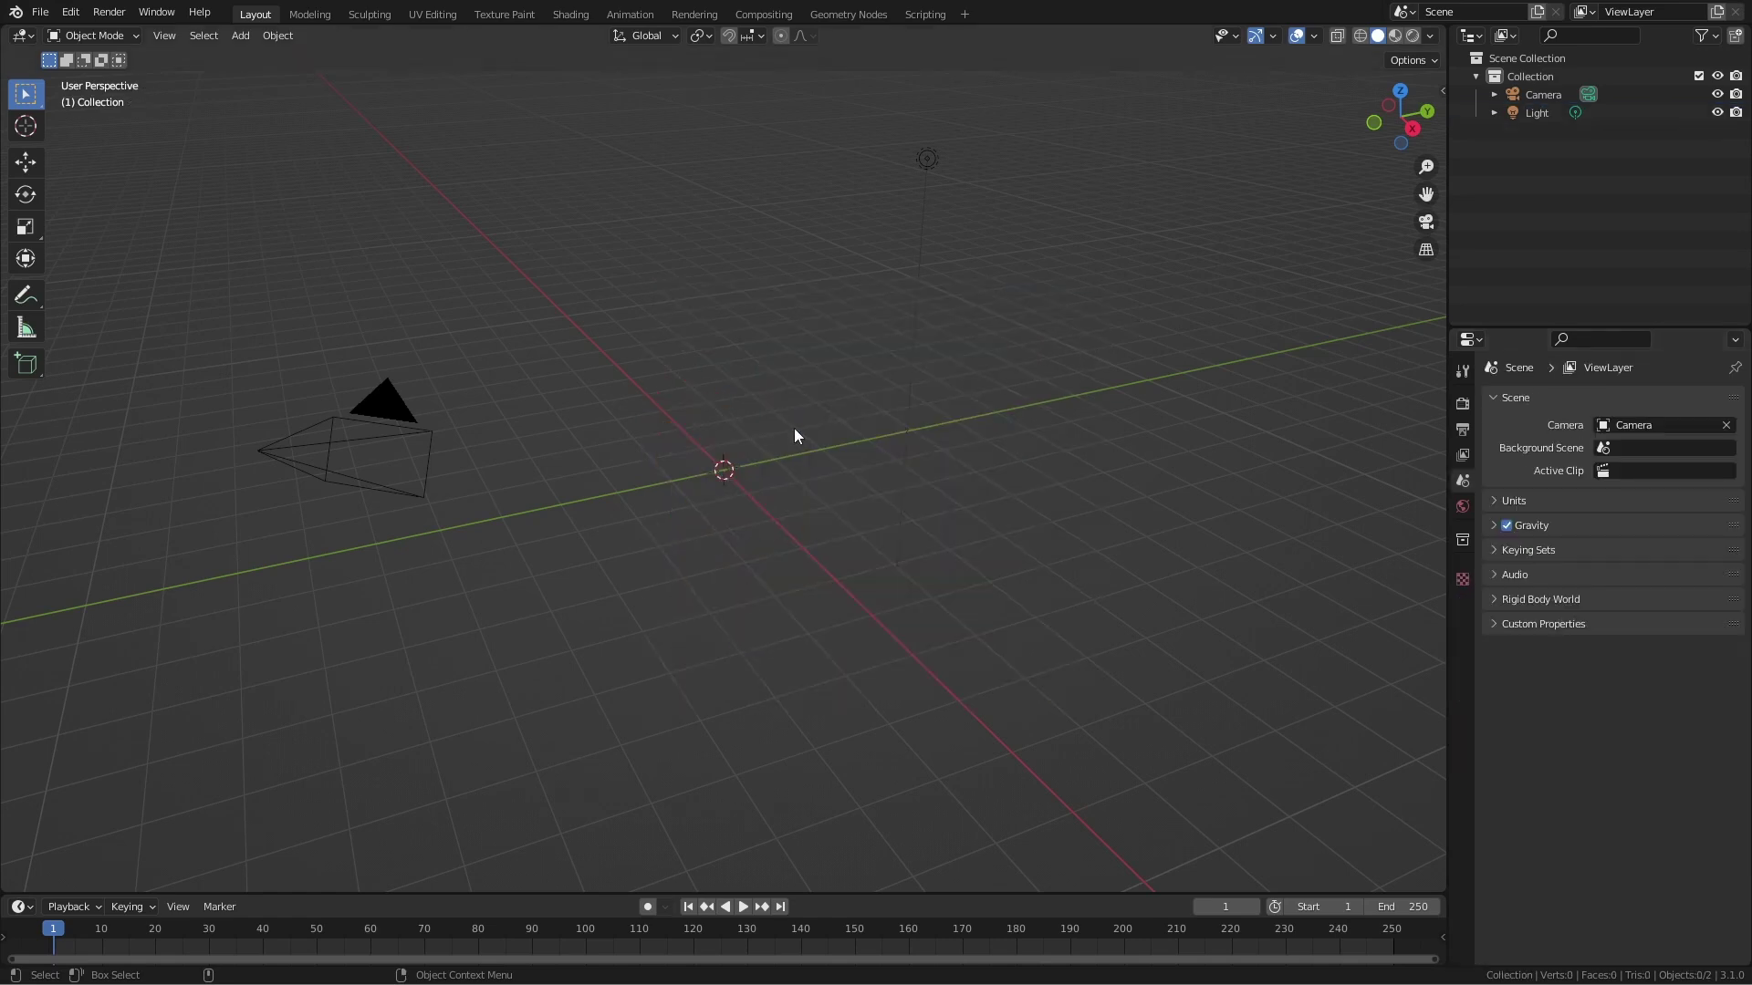
key(shift+a)
mouse_move(777, 522)
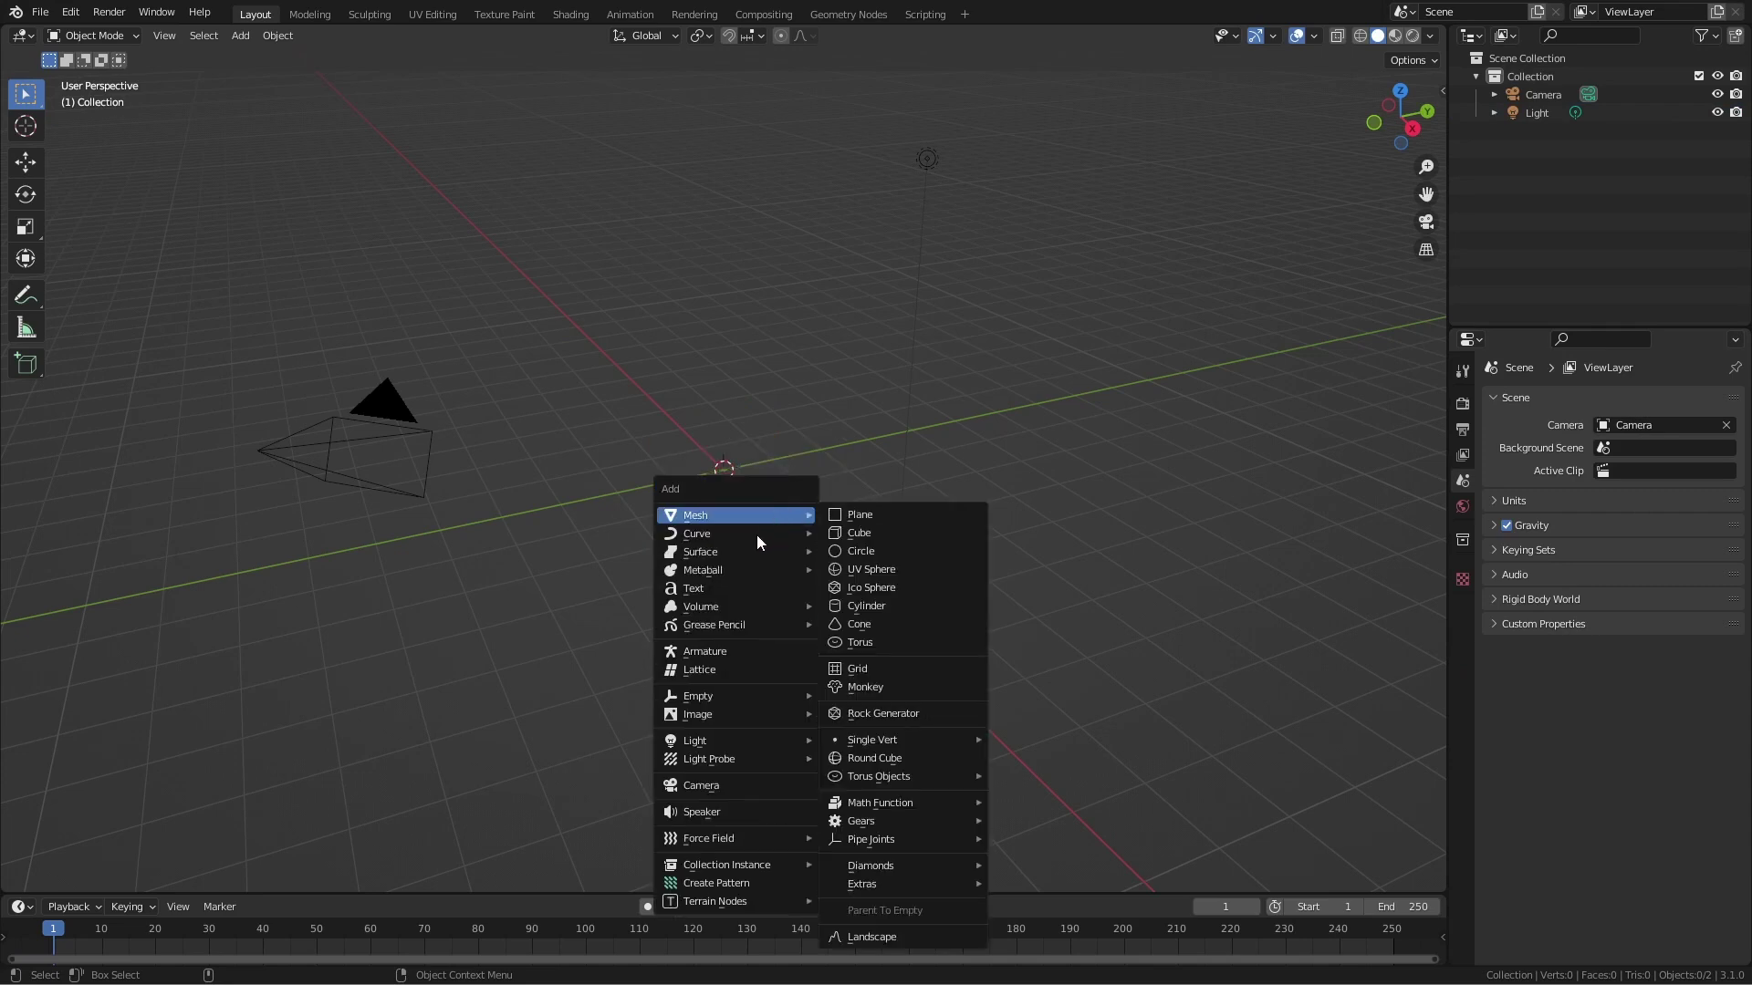
click(862, 533)
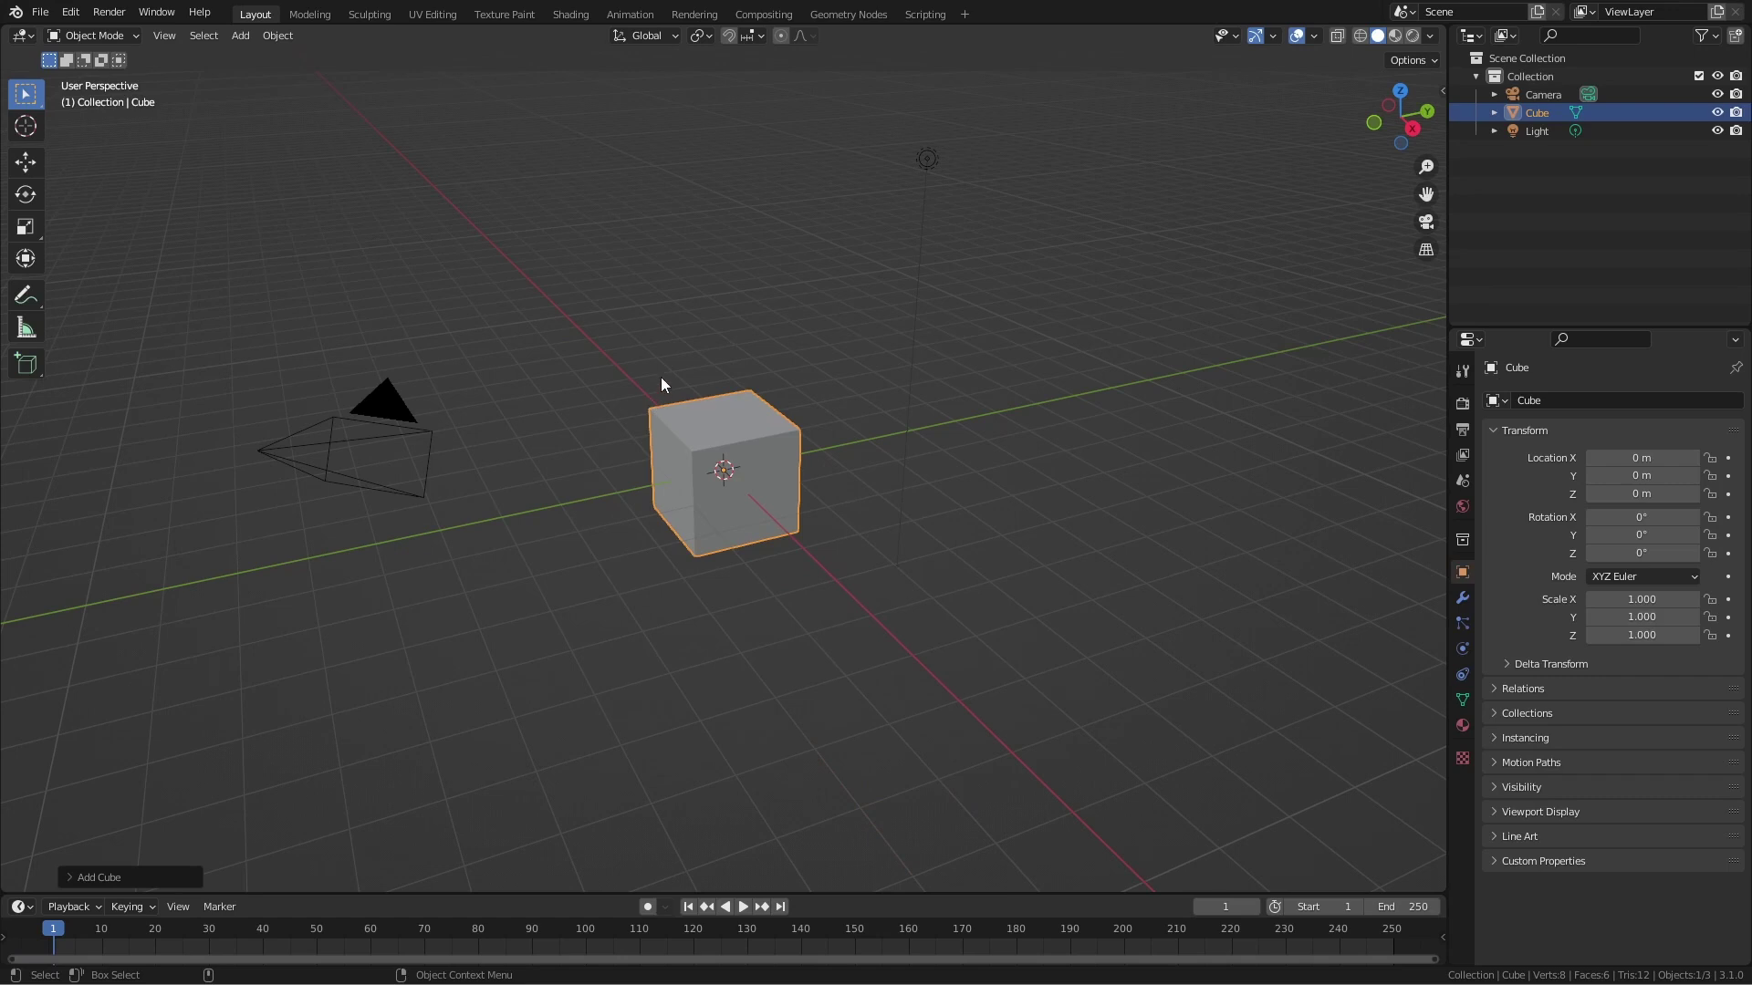
Set the new cube's size to 2.62 m and clear the selection.
click(68, 877)
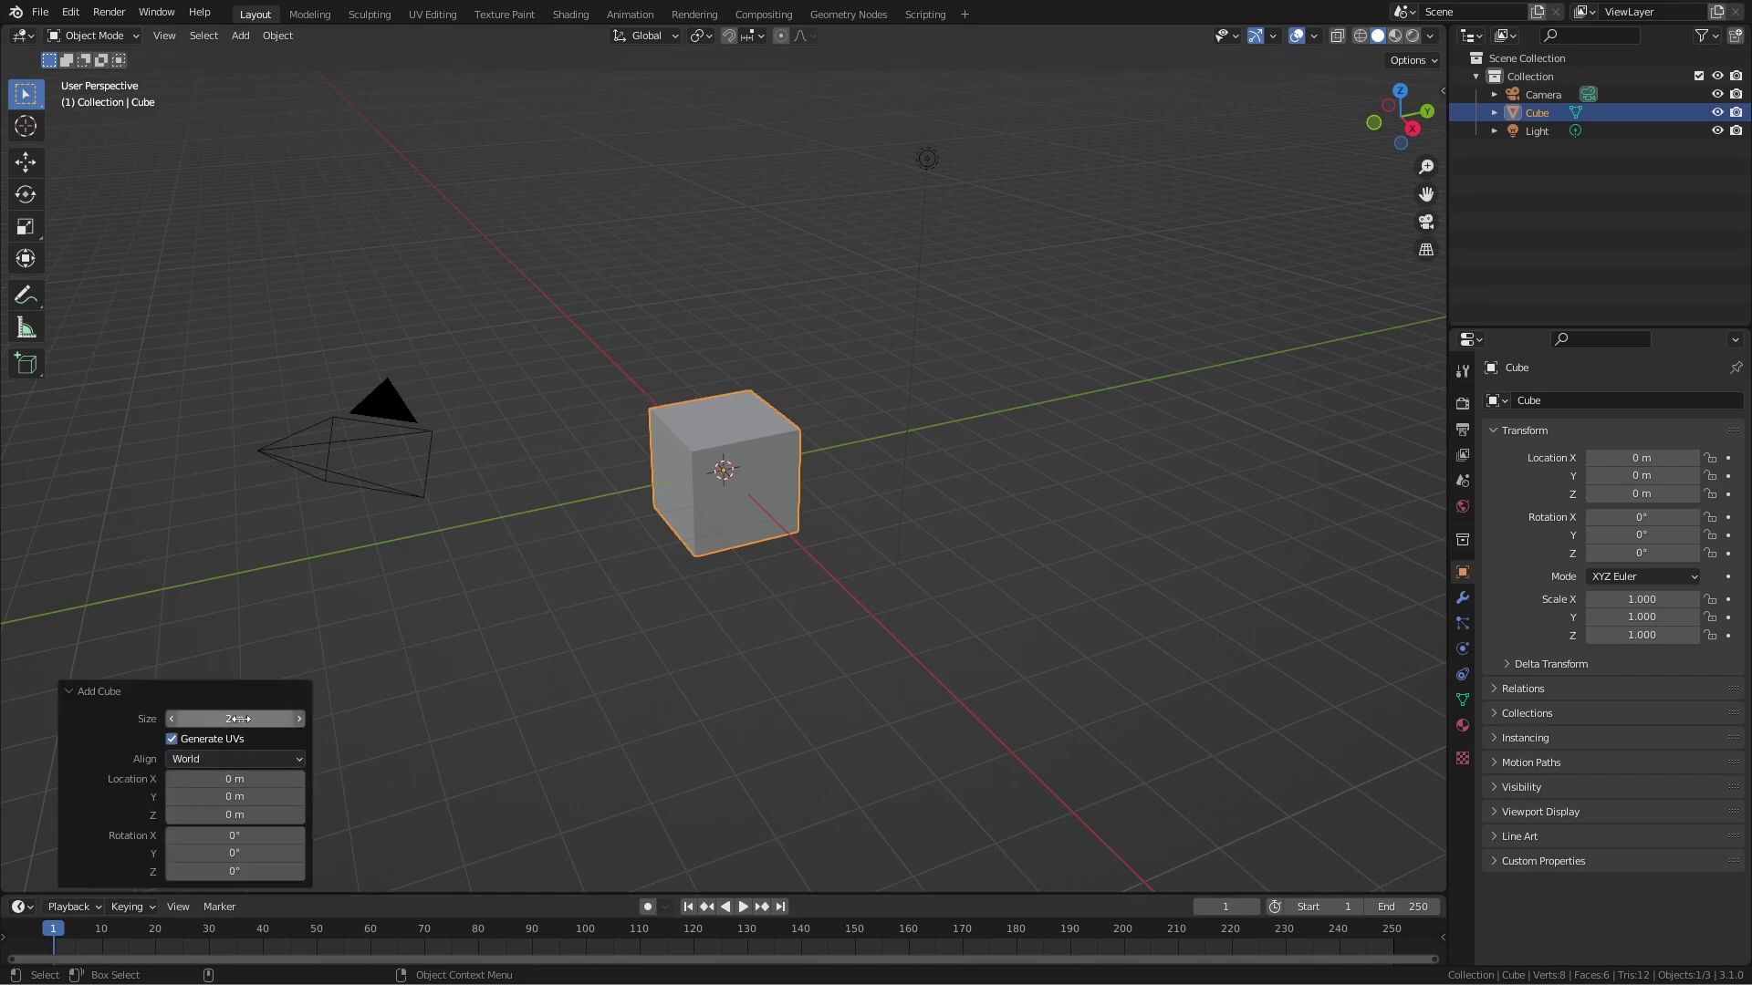
drag(235, 719, 469, 625)
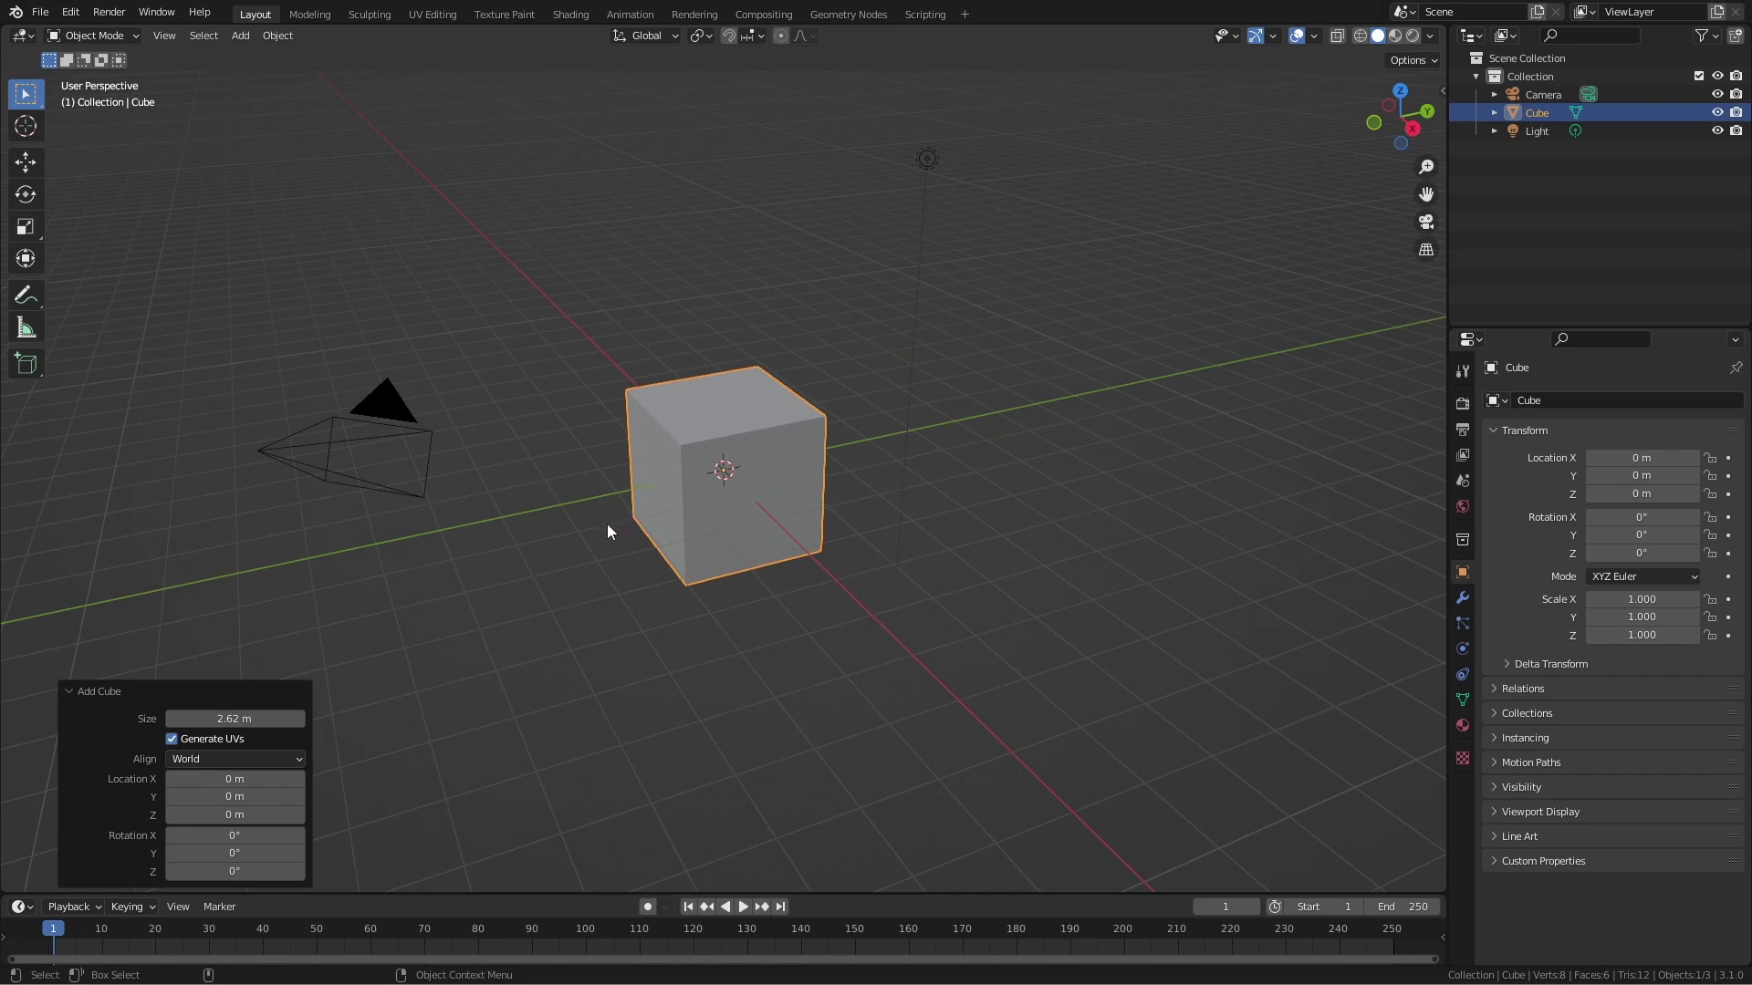
click(583, 640)
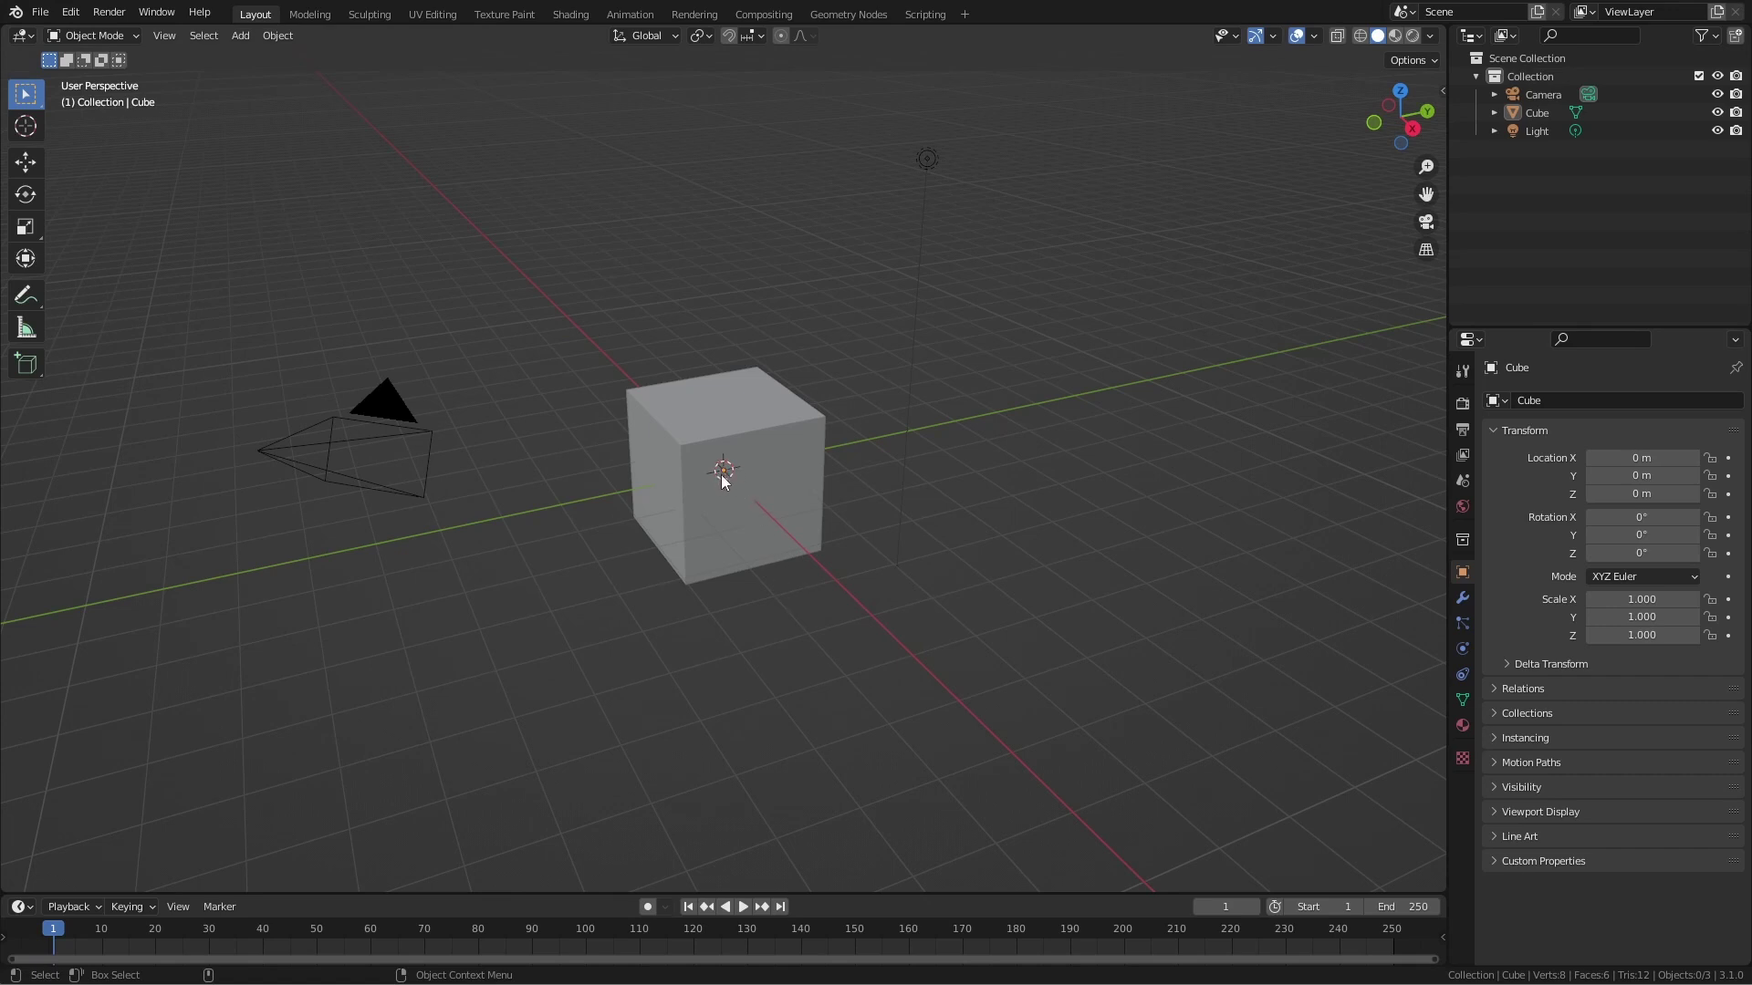
Move the cube right to X 2.4076, Y 4.9287, Z -0.42359 m and enter Edit Mode.
click(812, 454)
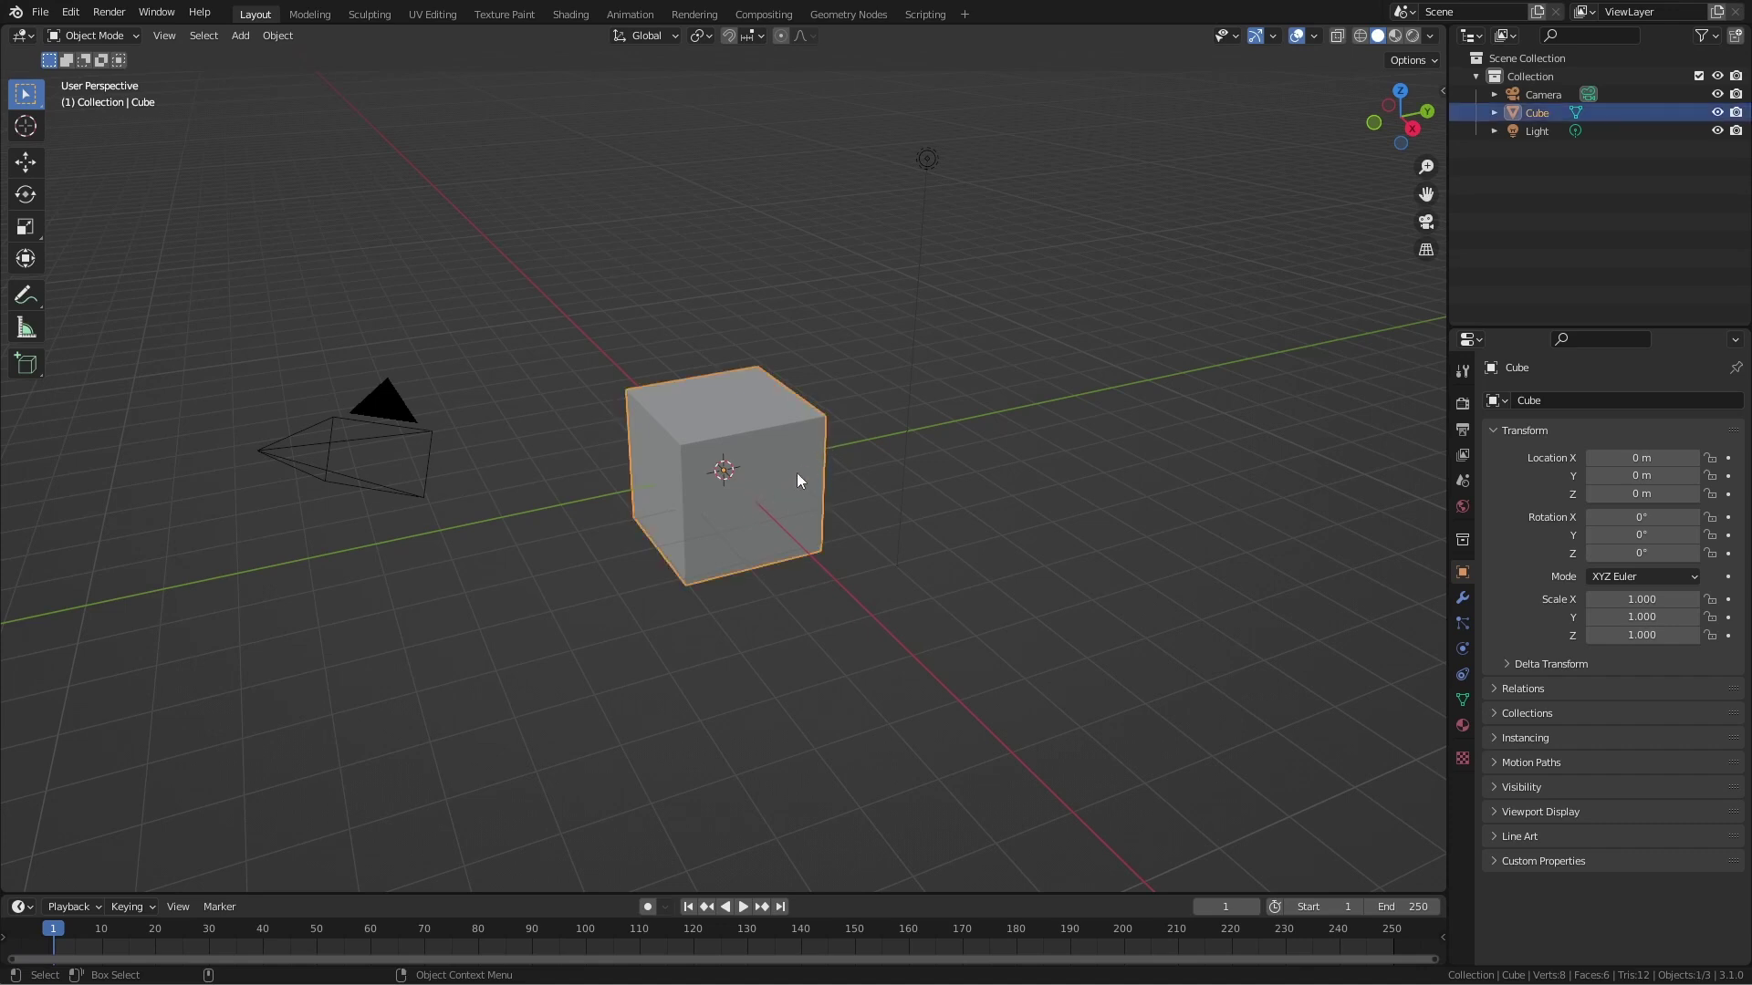
drag(792, 476, 1063, 525)
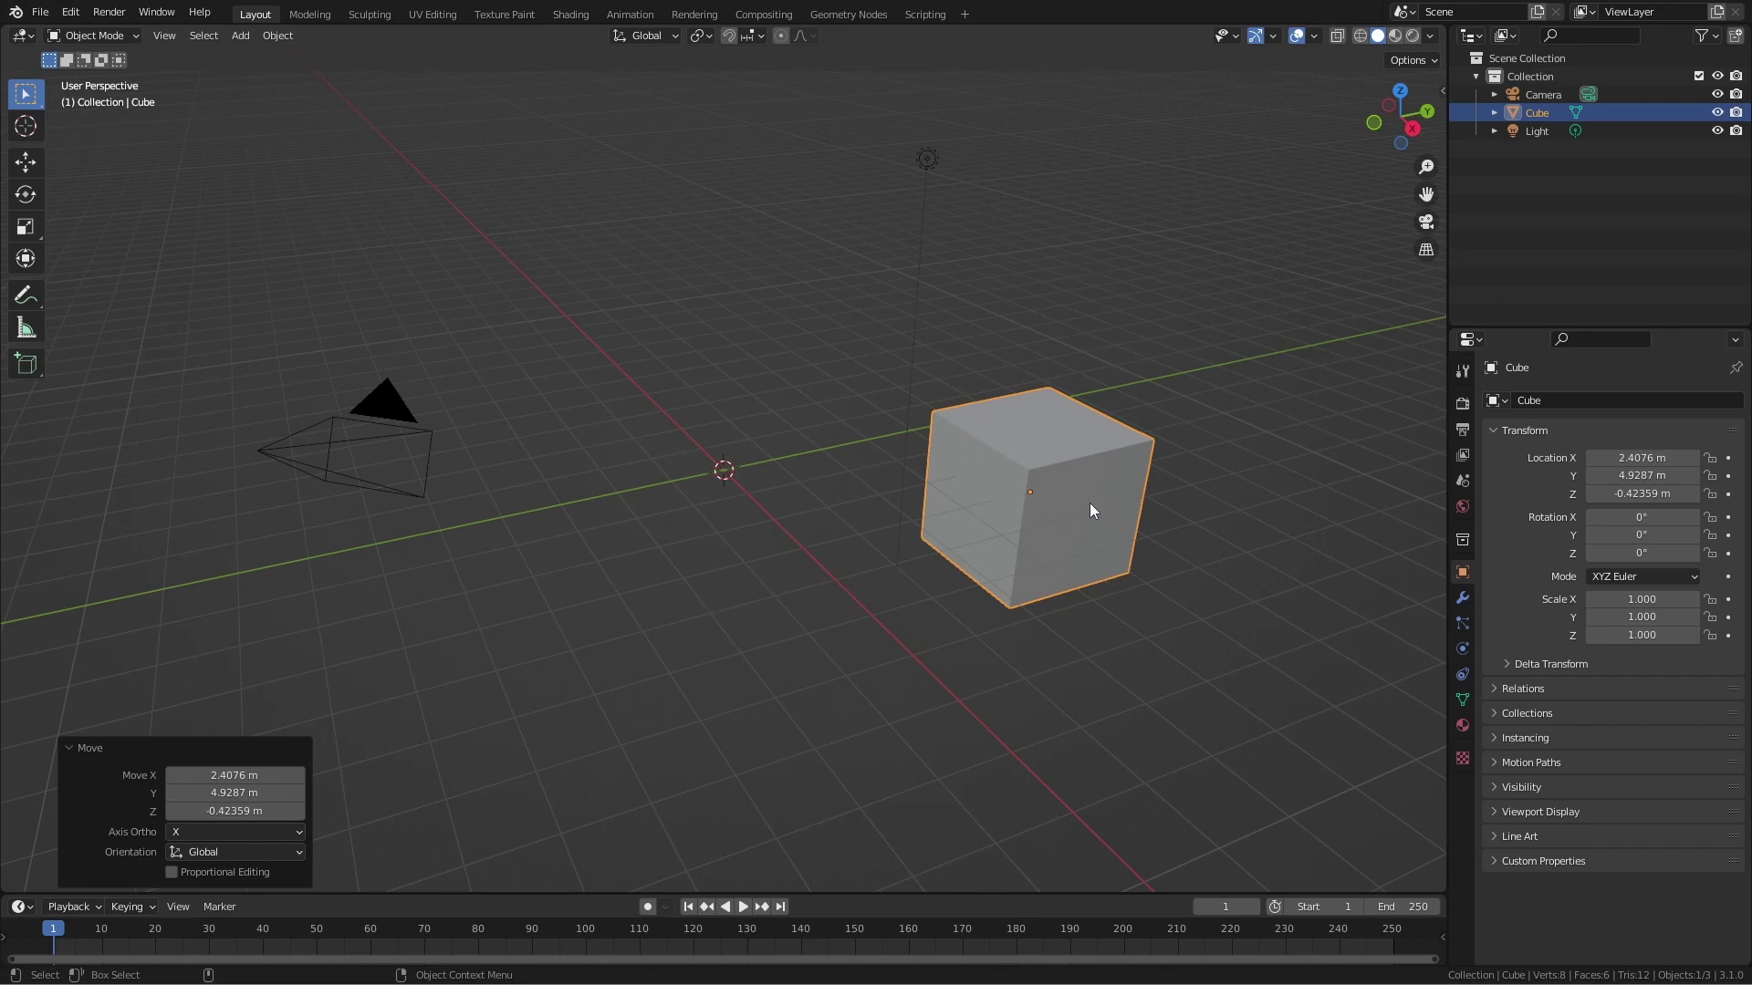
key(Tab)
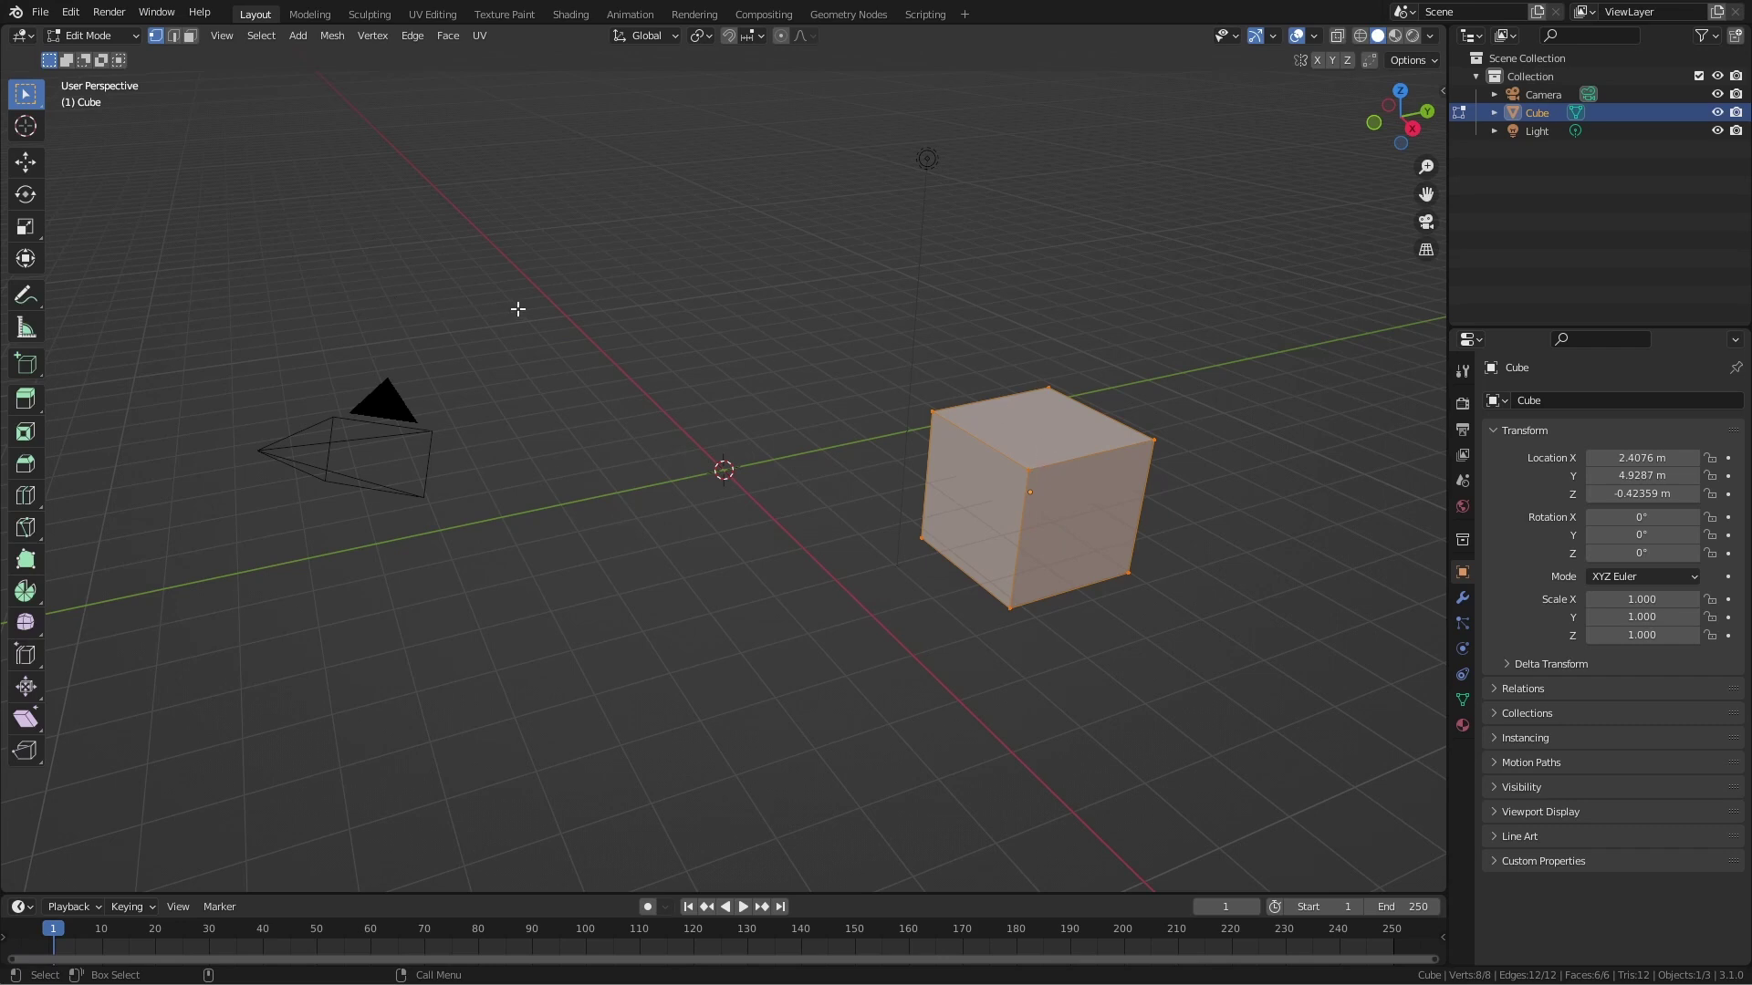
Annotate the word 'points' with a column of indices 0 to 7 in the viewport.
mouse_move(222, 283)
mouse_down()
mouse_move(202, 213)
mouse_move(362, 245)
mouse_up()
click(262, 182)
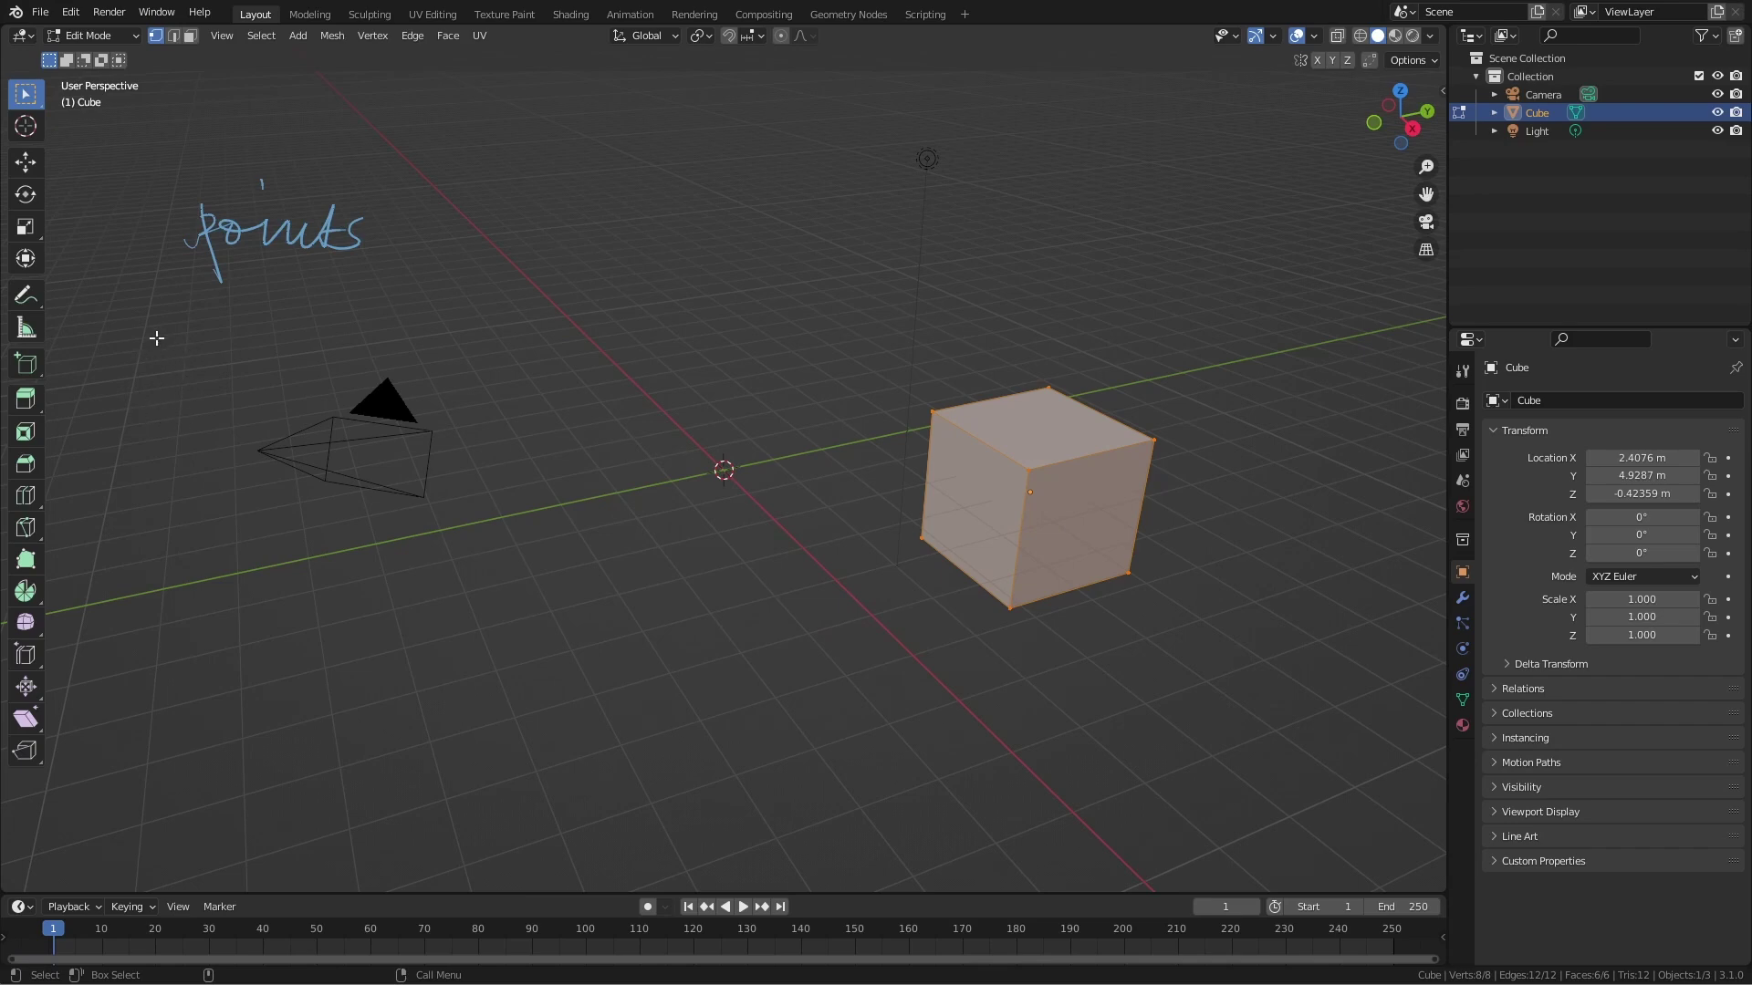
mouse_move(156, 341)
mouse_down()
mouse_move(153, 355)
mouse_move(156, 341)
mouse_up()
drag(148, 413, 162, 655)
drag(146, 691, 157, 850)
drag(135, 836, 172, 834)
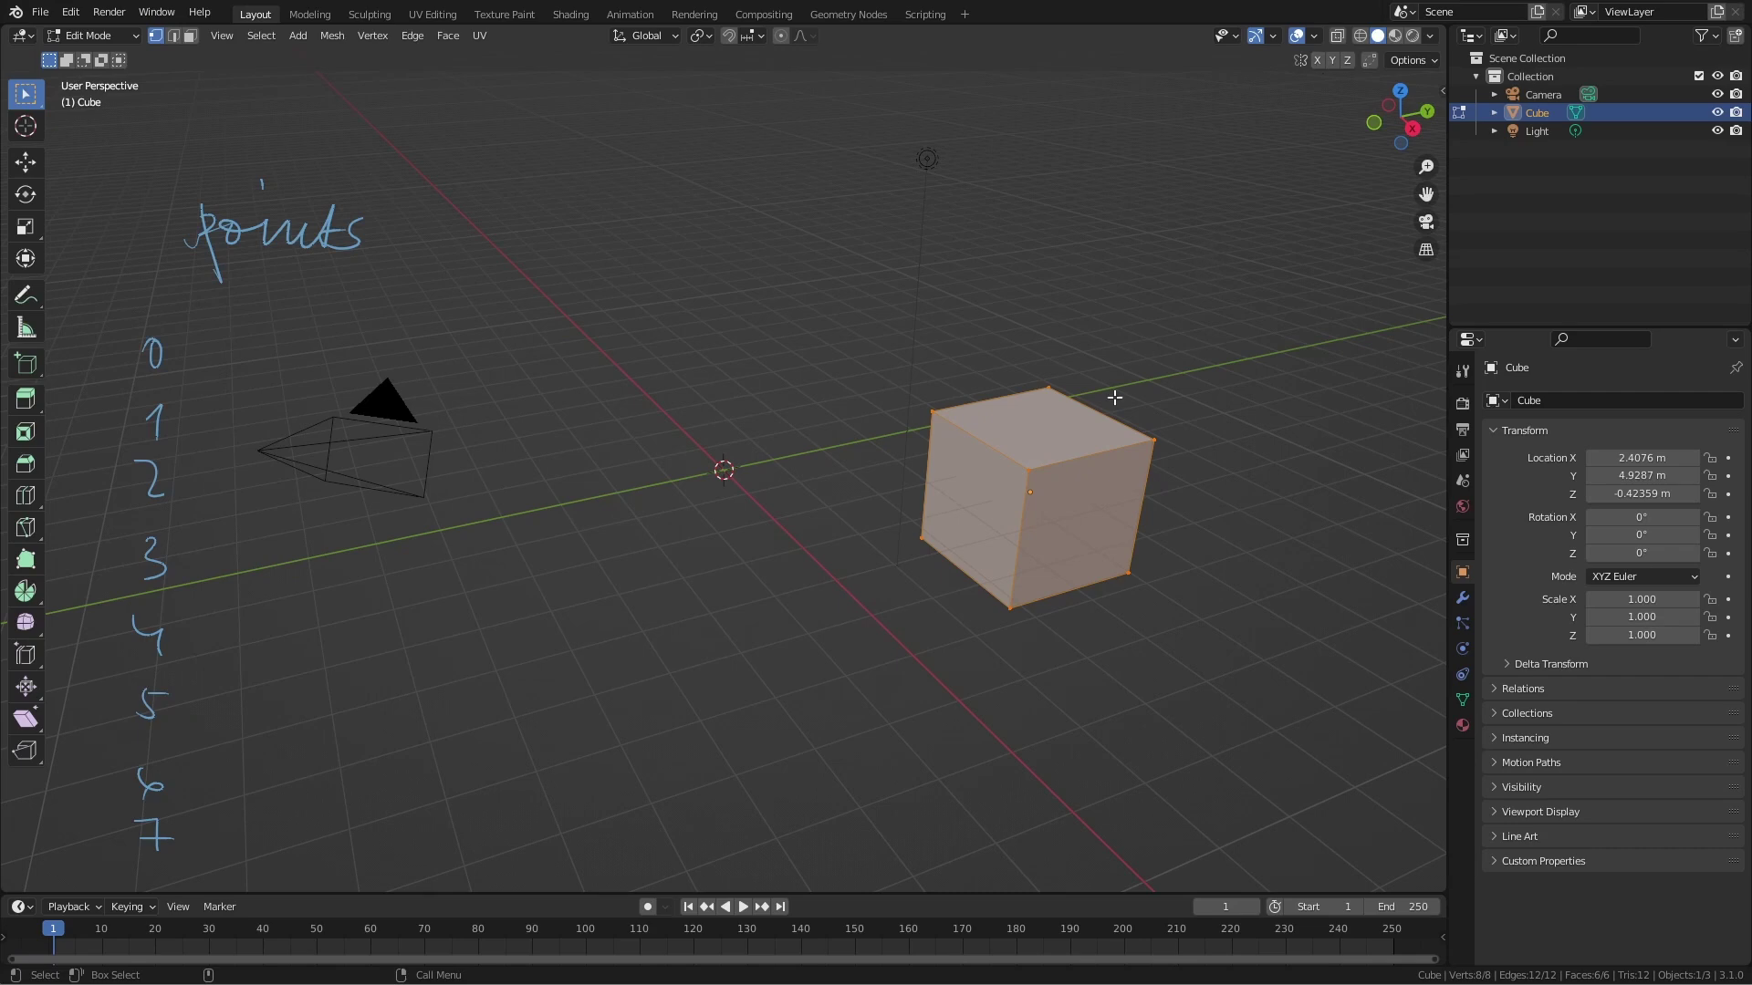
Show vertex index numbers on the cube and write '<x,y,z>' beside index 0.
click(1314, 36)
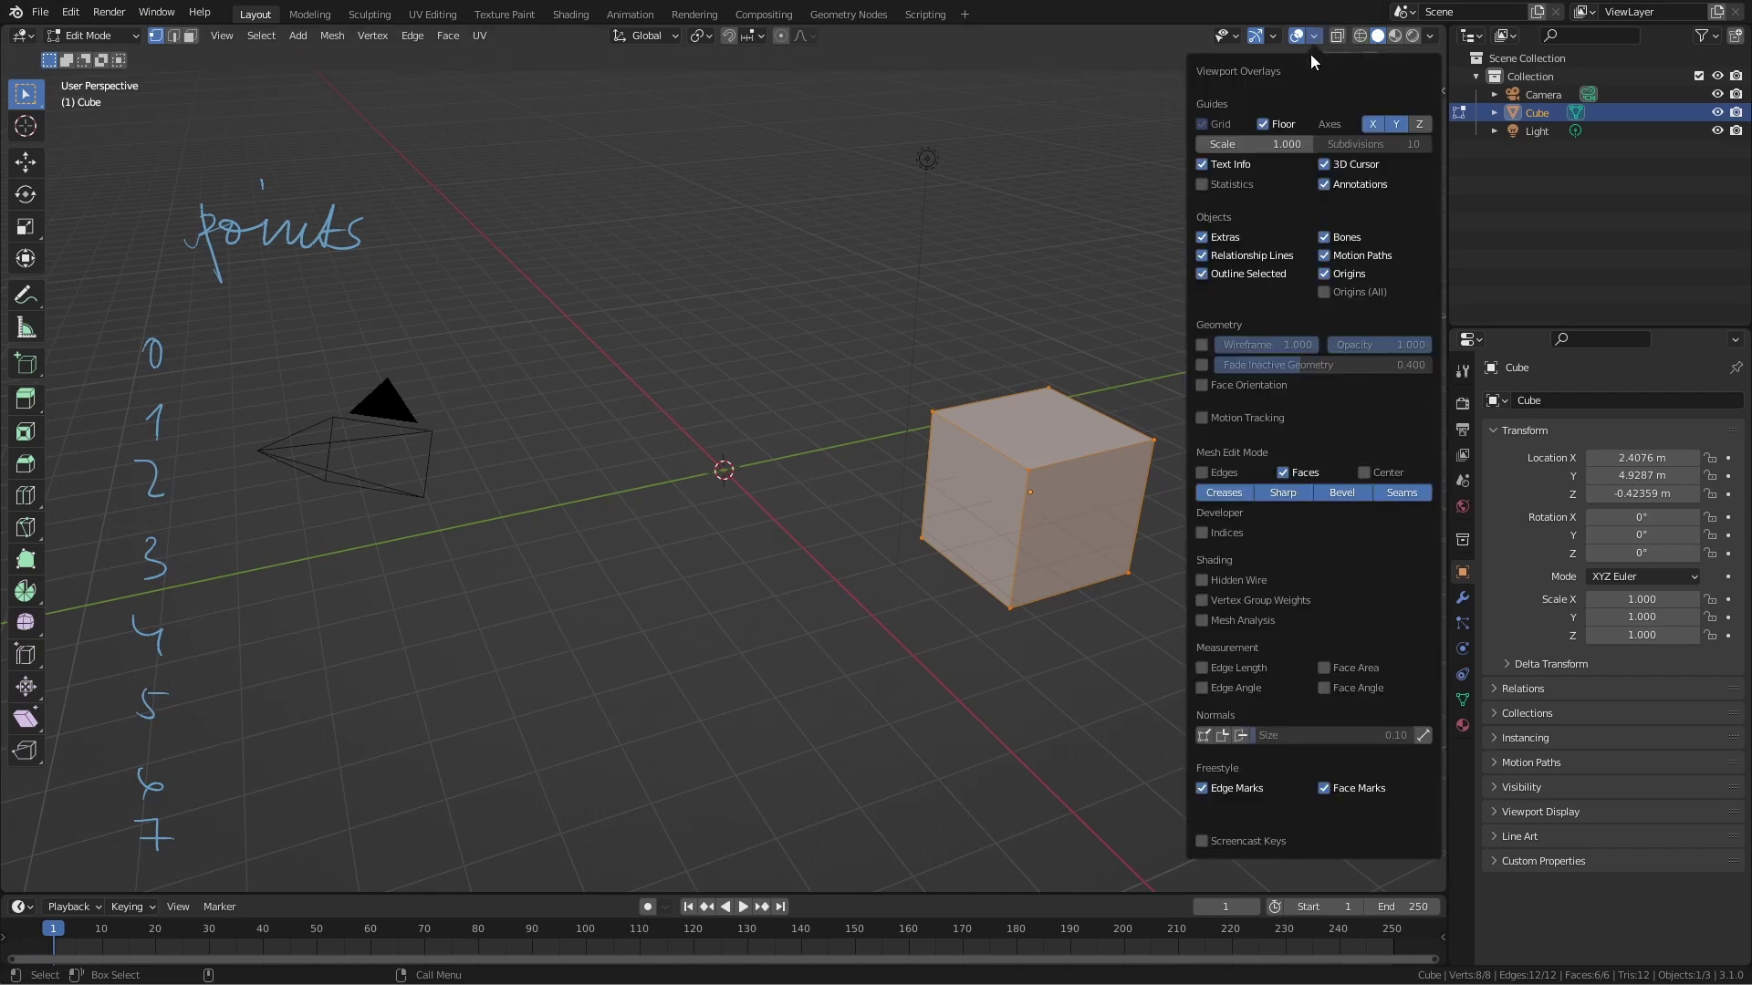
click(1211, 536)
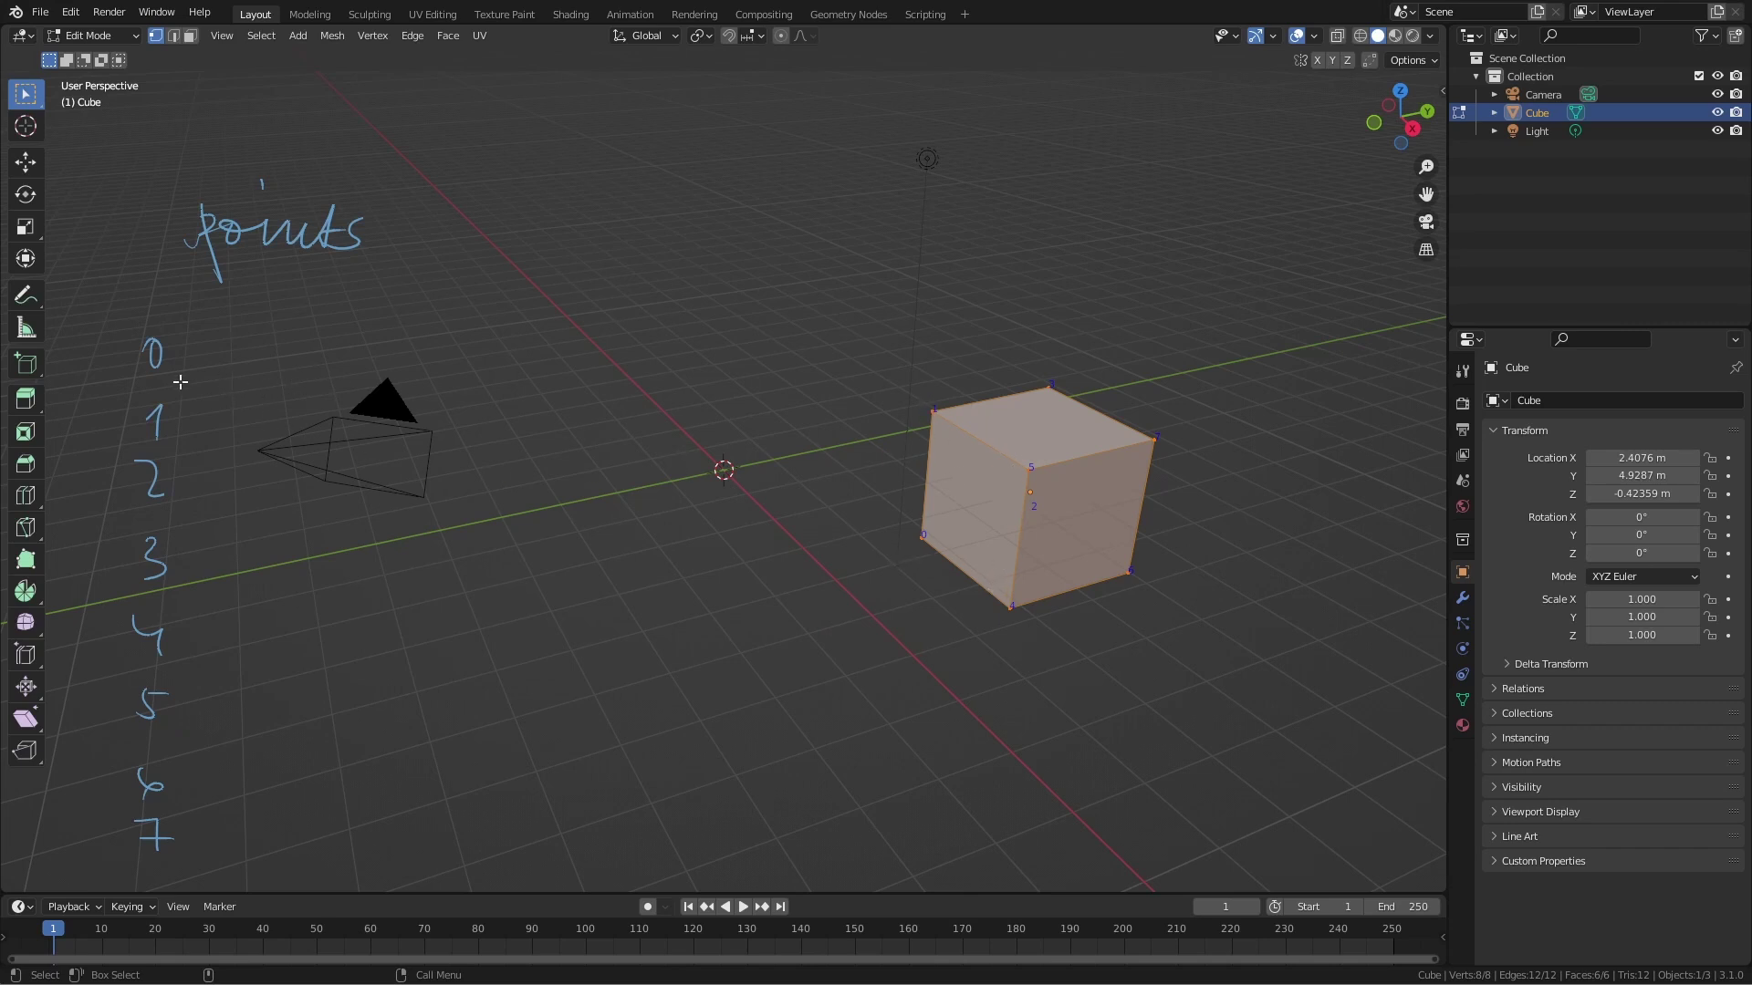
mouse_move(230, 344)
mouse_down()
mouse_move(287, 339)
mouse_move(261, 346)
mouse_move(321, 382)
mouse_up()
click(314, 342)
drag(355, 357, 429, 354)
Mark a tick beside each of points 1 through 7.
click(288, 427)
click(281, 500)
click(277, 566)
click(260, 629)
click(256, 699)
click(253, 754)
click(253, 837)
Open the sidebar to read vertex 1's coordinates, then annotate 'polys' with face indices 0–5.
key(n)
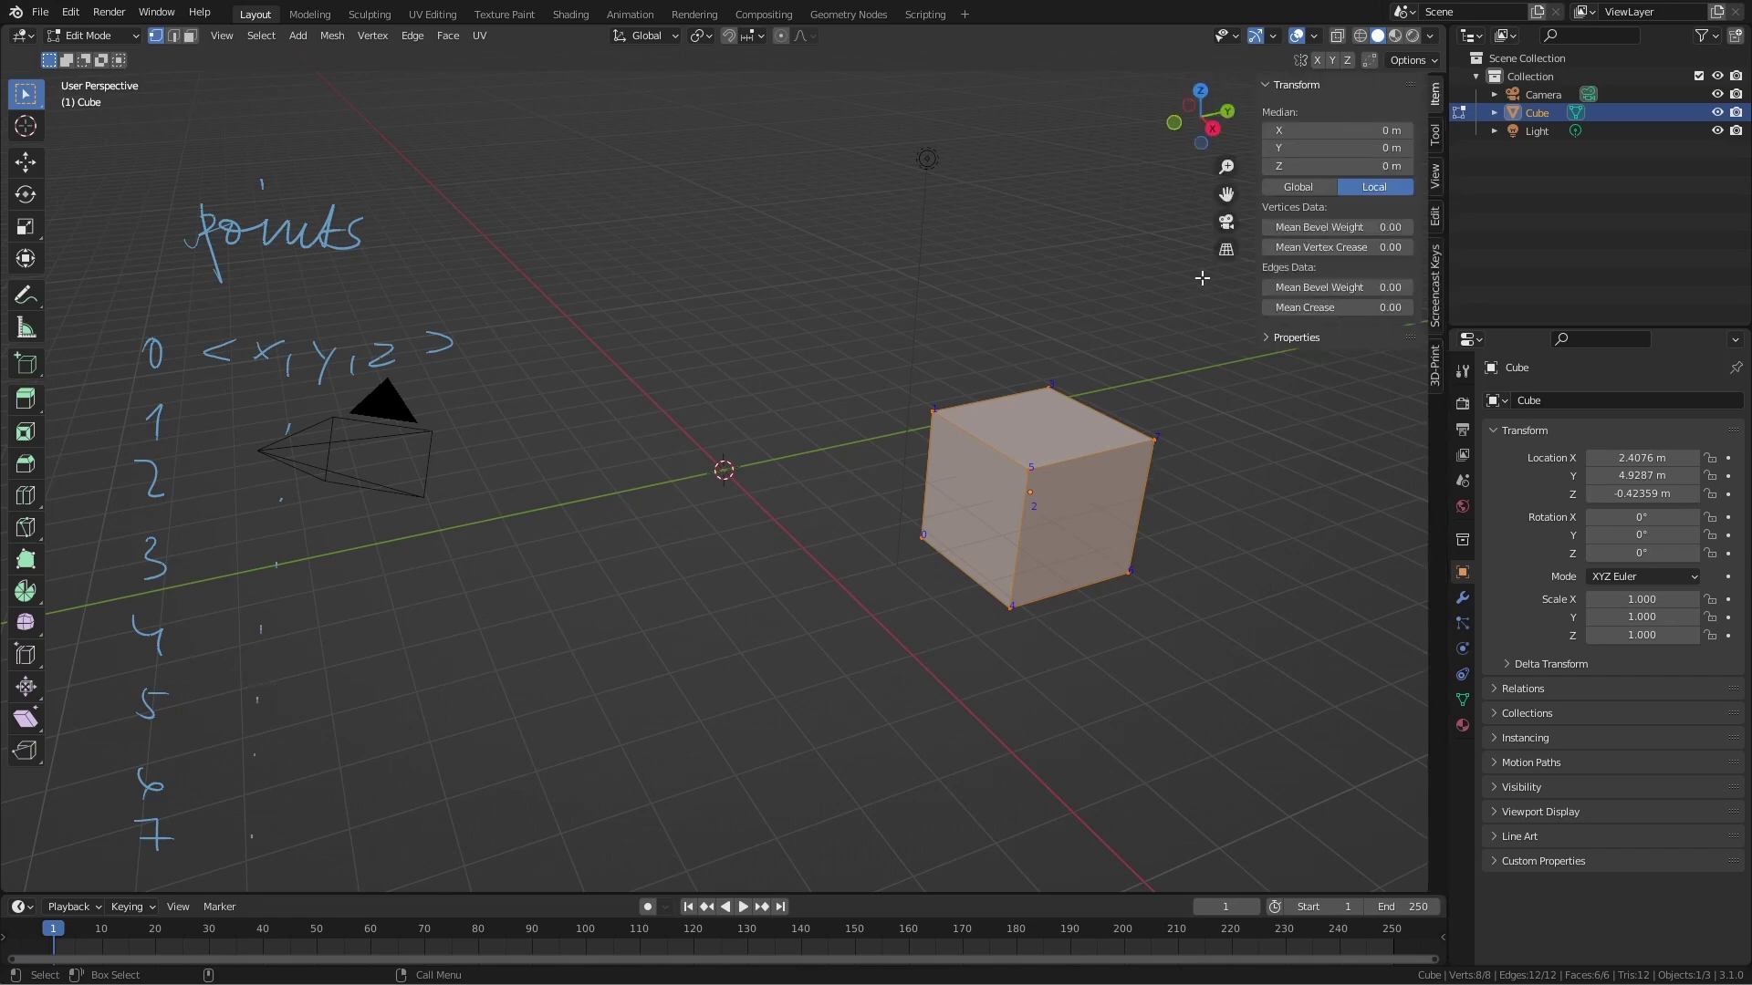
click(931, 412)
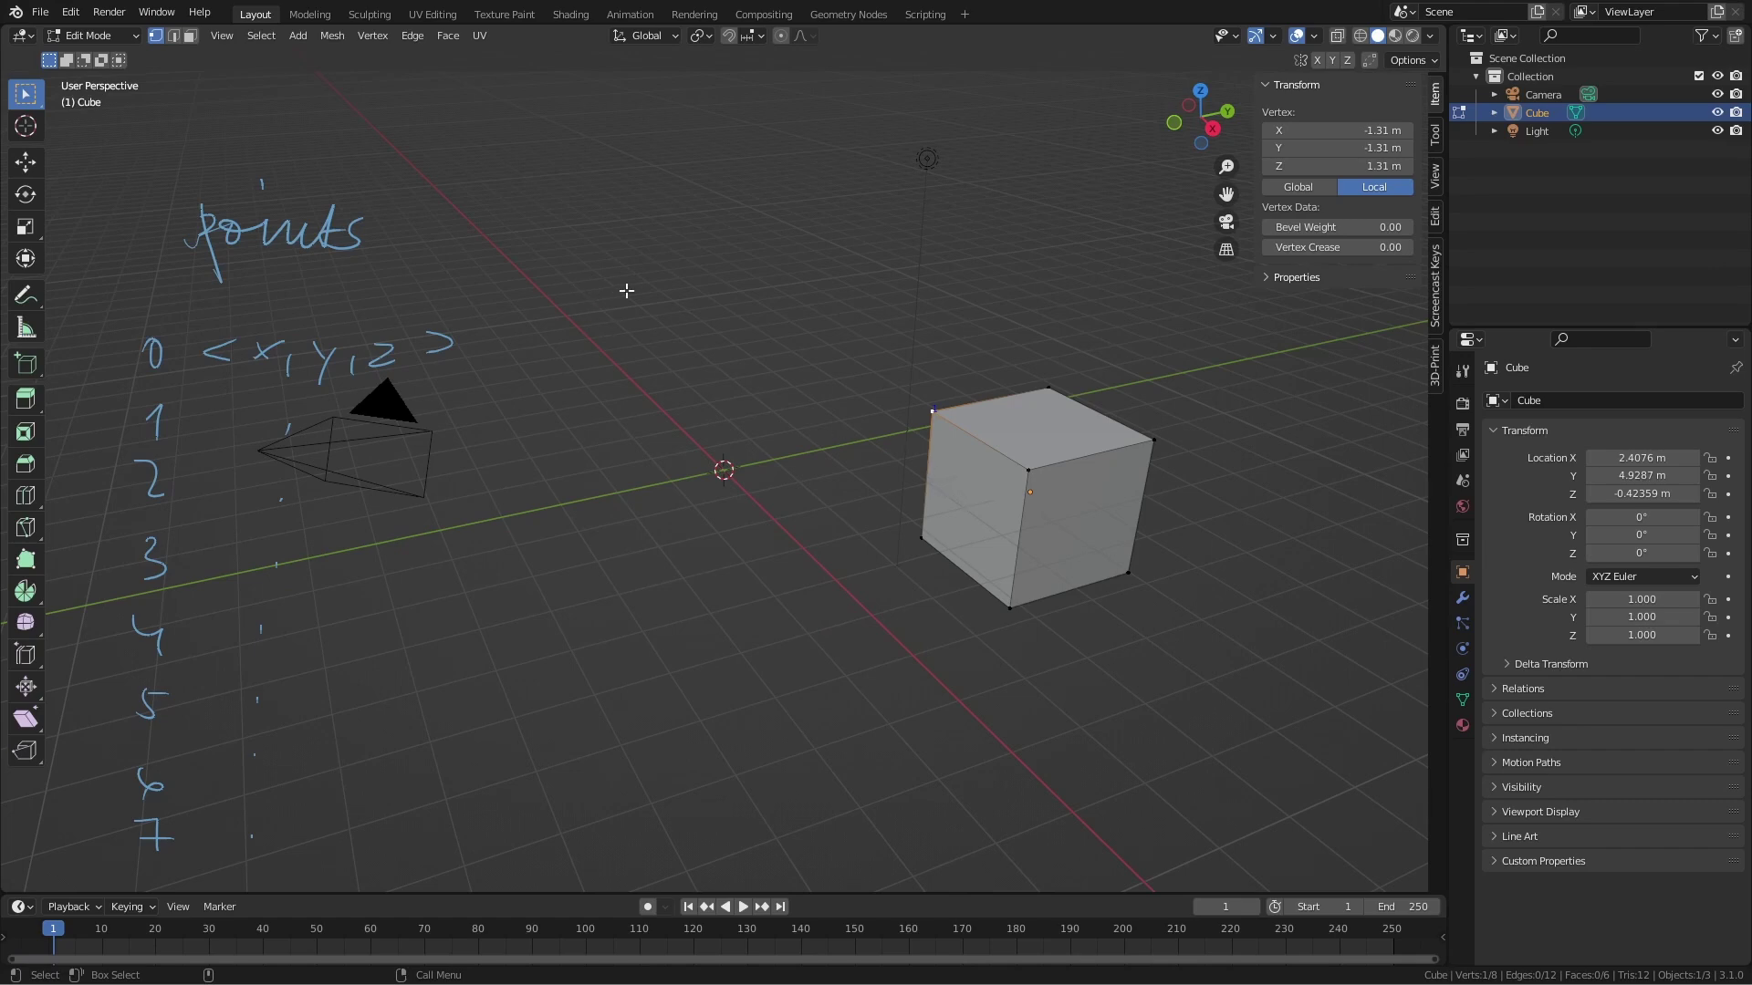
mouse_move(610, 219)
mouse_down()
mouse_move(614, 234)
mouse_move(649, 223)
mouse_move(686, 272)
mouse_move(730, 240)
mouse_up()
drag(604, 330, 600, 332)
drag(593, 418, 602, 440)
drag(589, 478, 606, 507)
drag(601, 544, 605, 636)
drag(609, 631, 590, 728)
drag(600, 697, 612, 696)
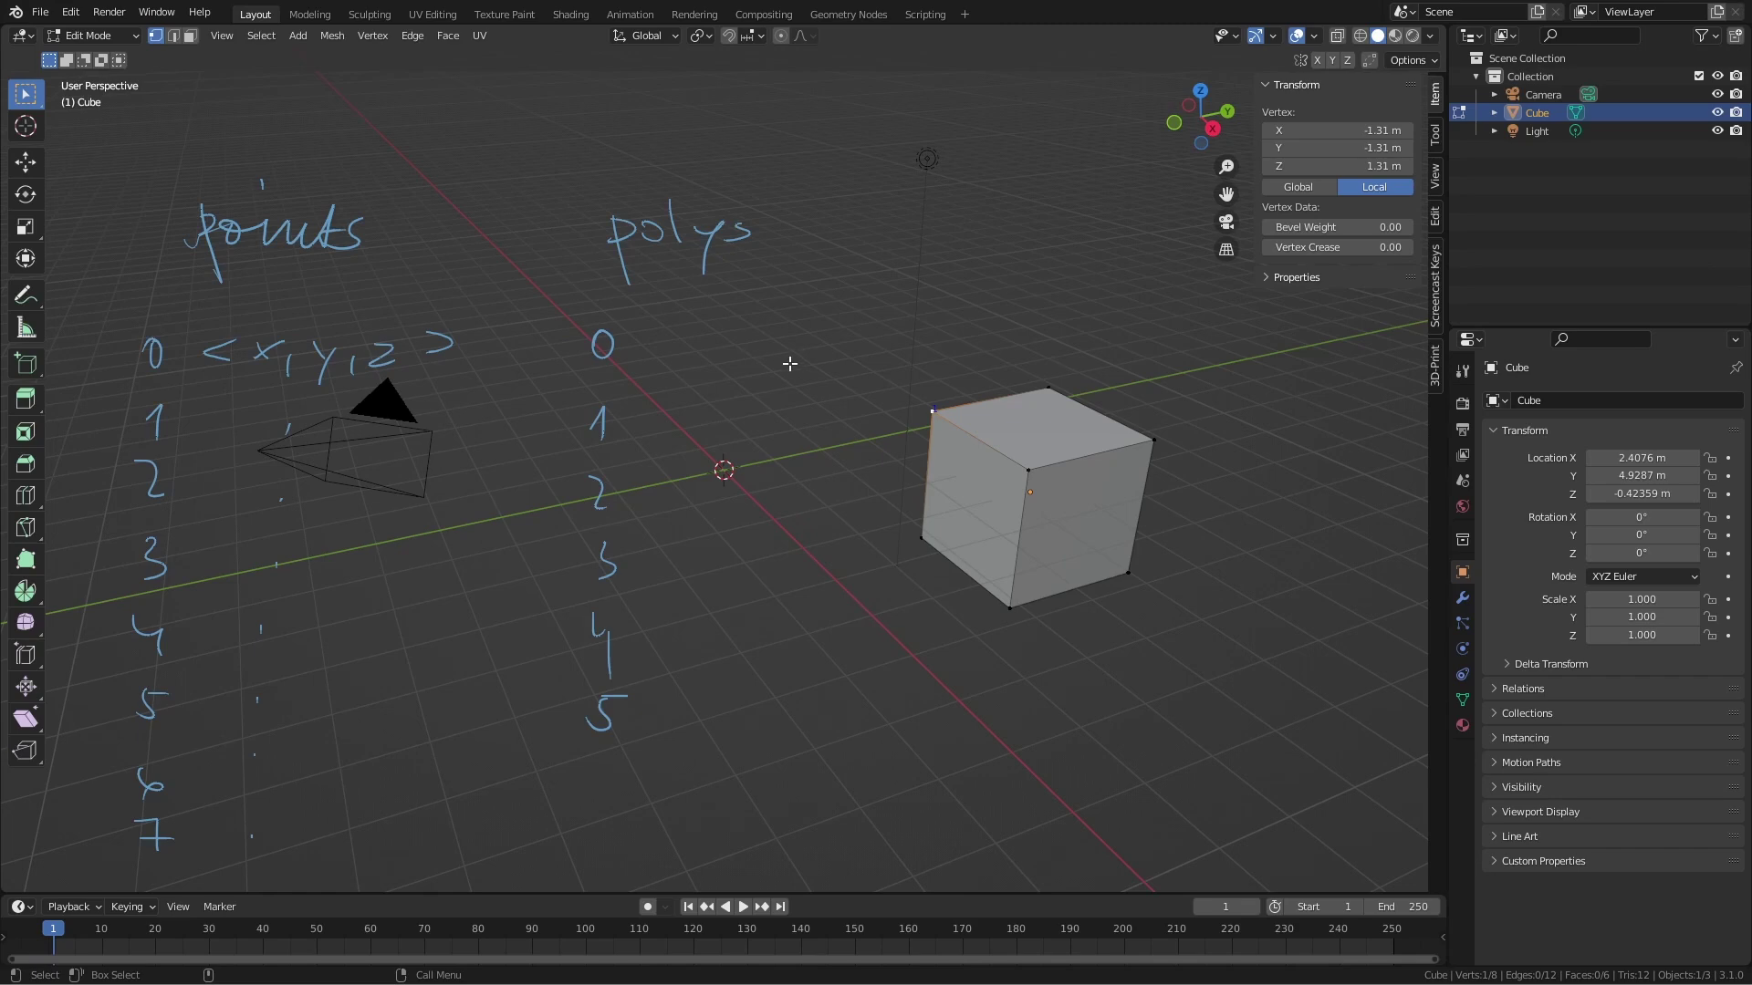
Select front-face vertices 1, 5, 0, 4 and note face 0's vertex list '0 1 5 4'.
shift+click(1029, 469)
shift+click(923, 537)
shift+click(1008, 607)
mouse_move(963, 526)
middle_down()
mouse_move(997, 451)
mouse_move(958, 505)
middle_up()
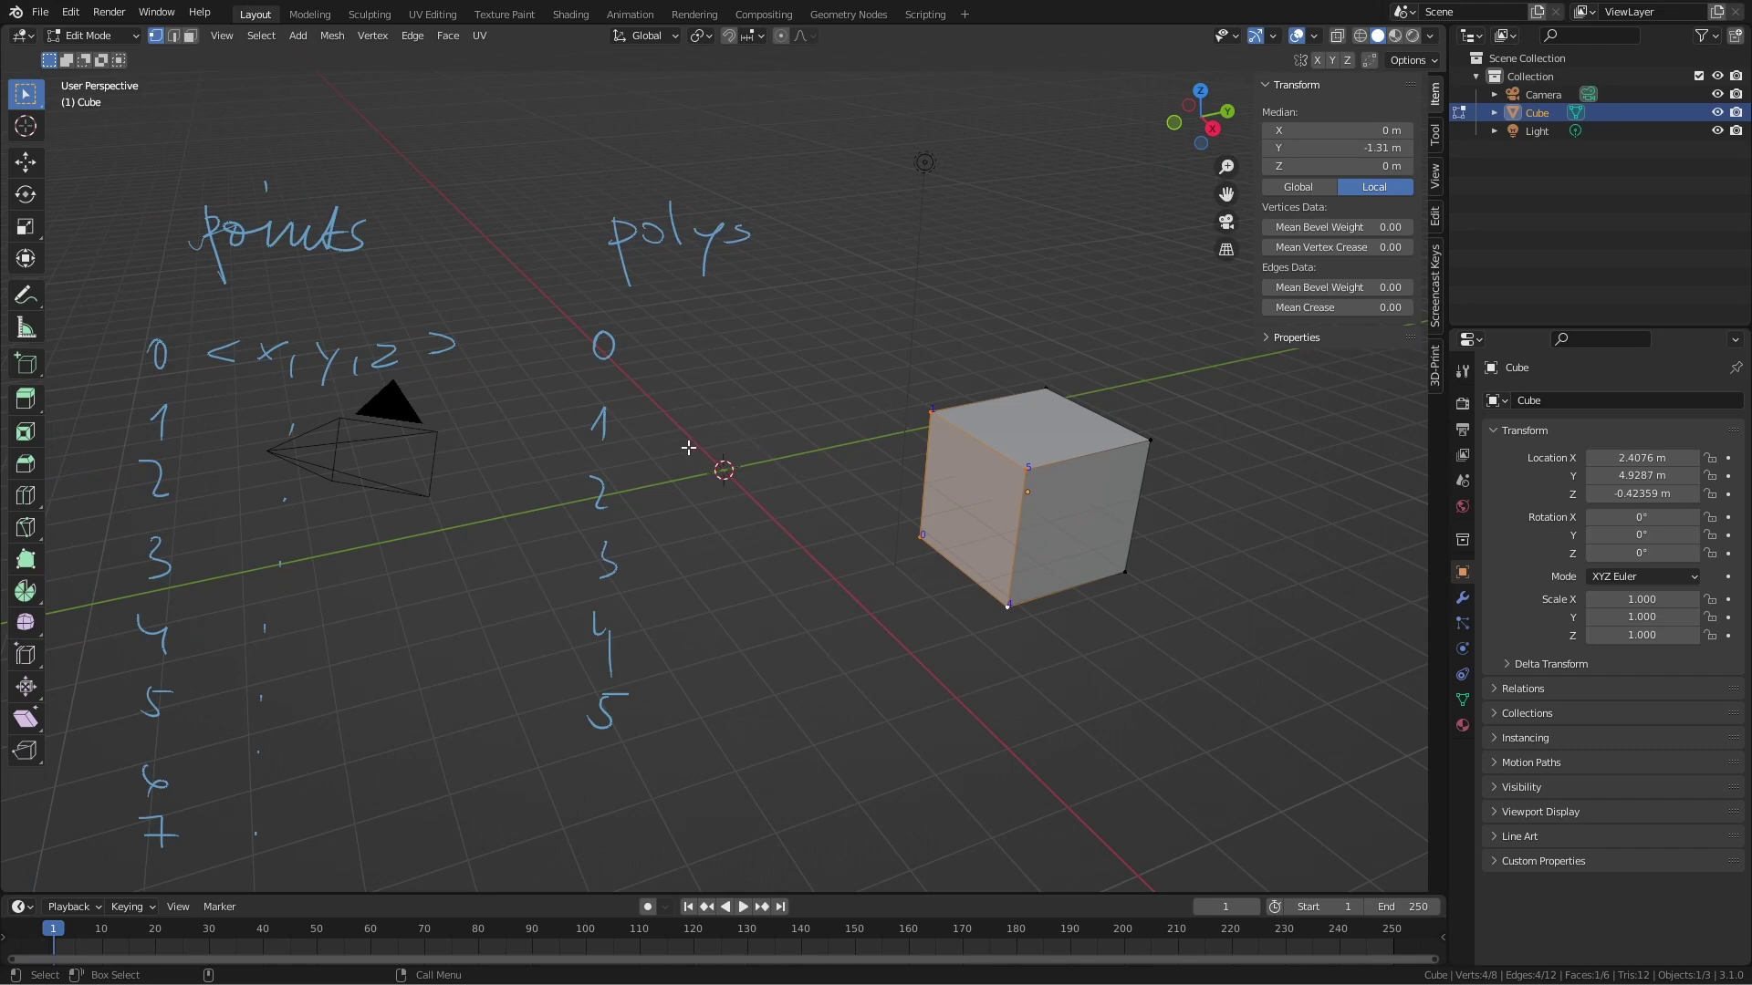
mouse_move(690, 339)
mouse_down()
mouse_move(734, 369)
mouse_move(792, 341)
mouse_up()
drag(844, 335, 856, 379)
drag(908, 352, 903, 372)
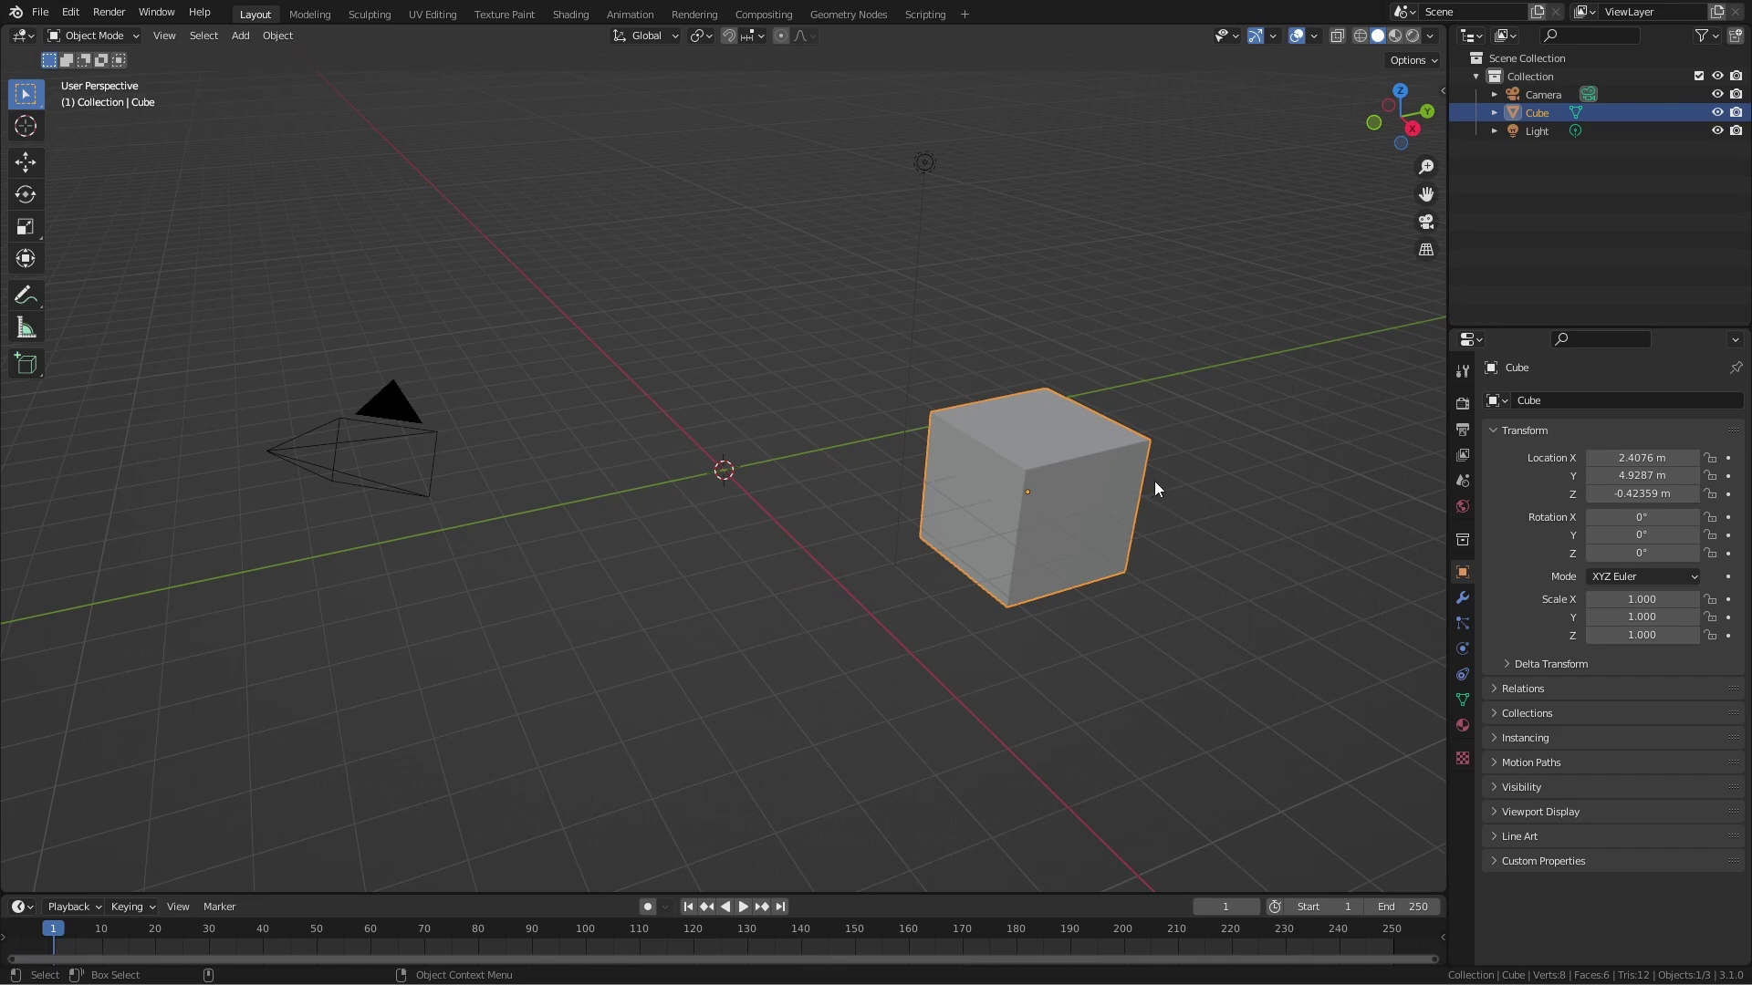
Expand Cube in the outliner and show its mesh, Cube.001, in Object Data properties.
click(1493, 112)
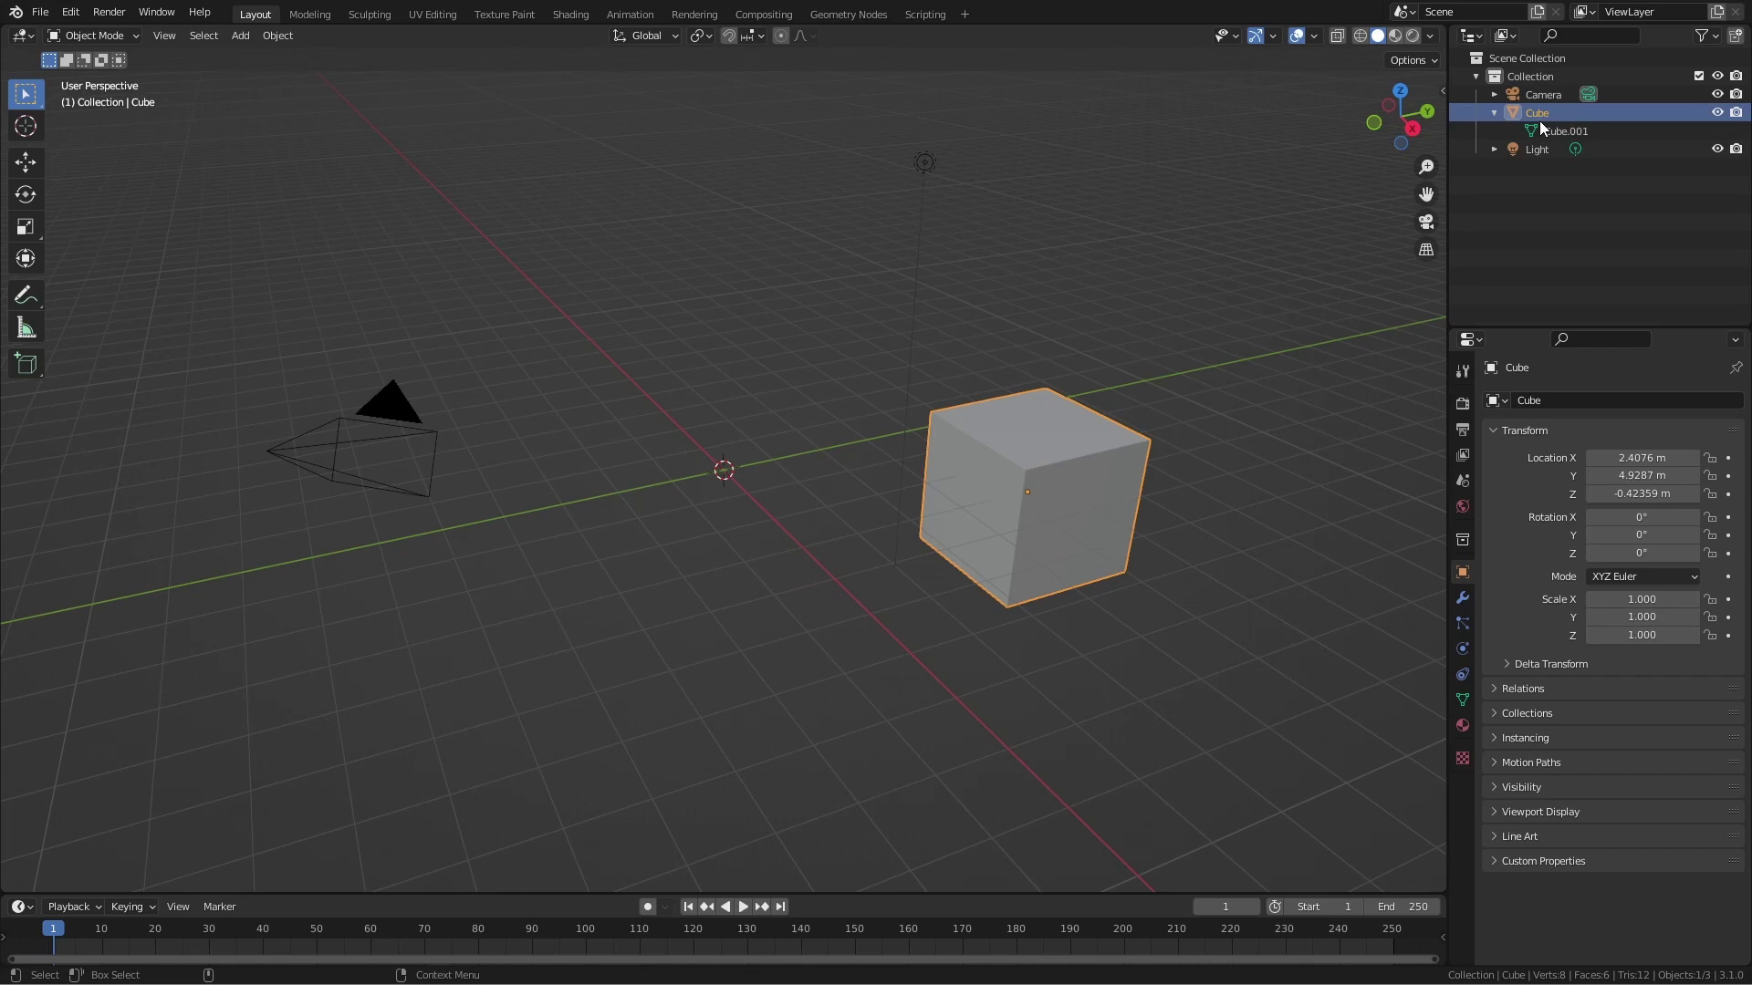
click(1459, 698)
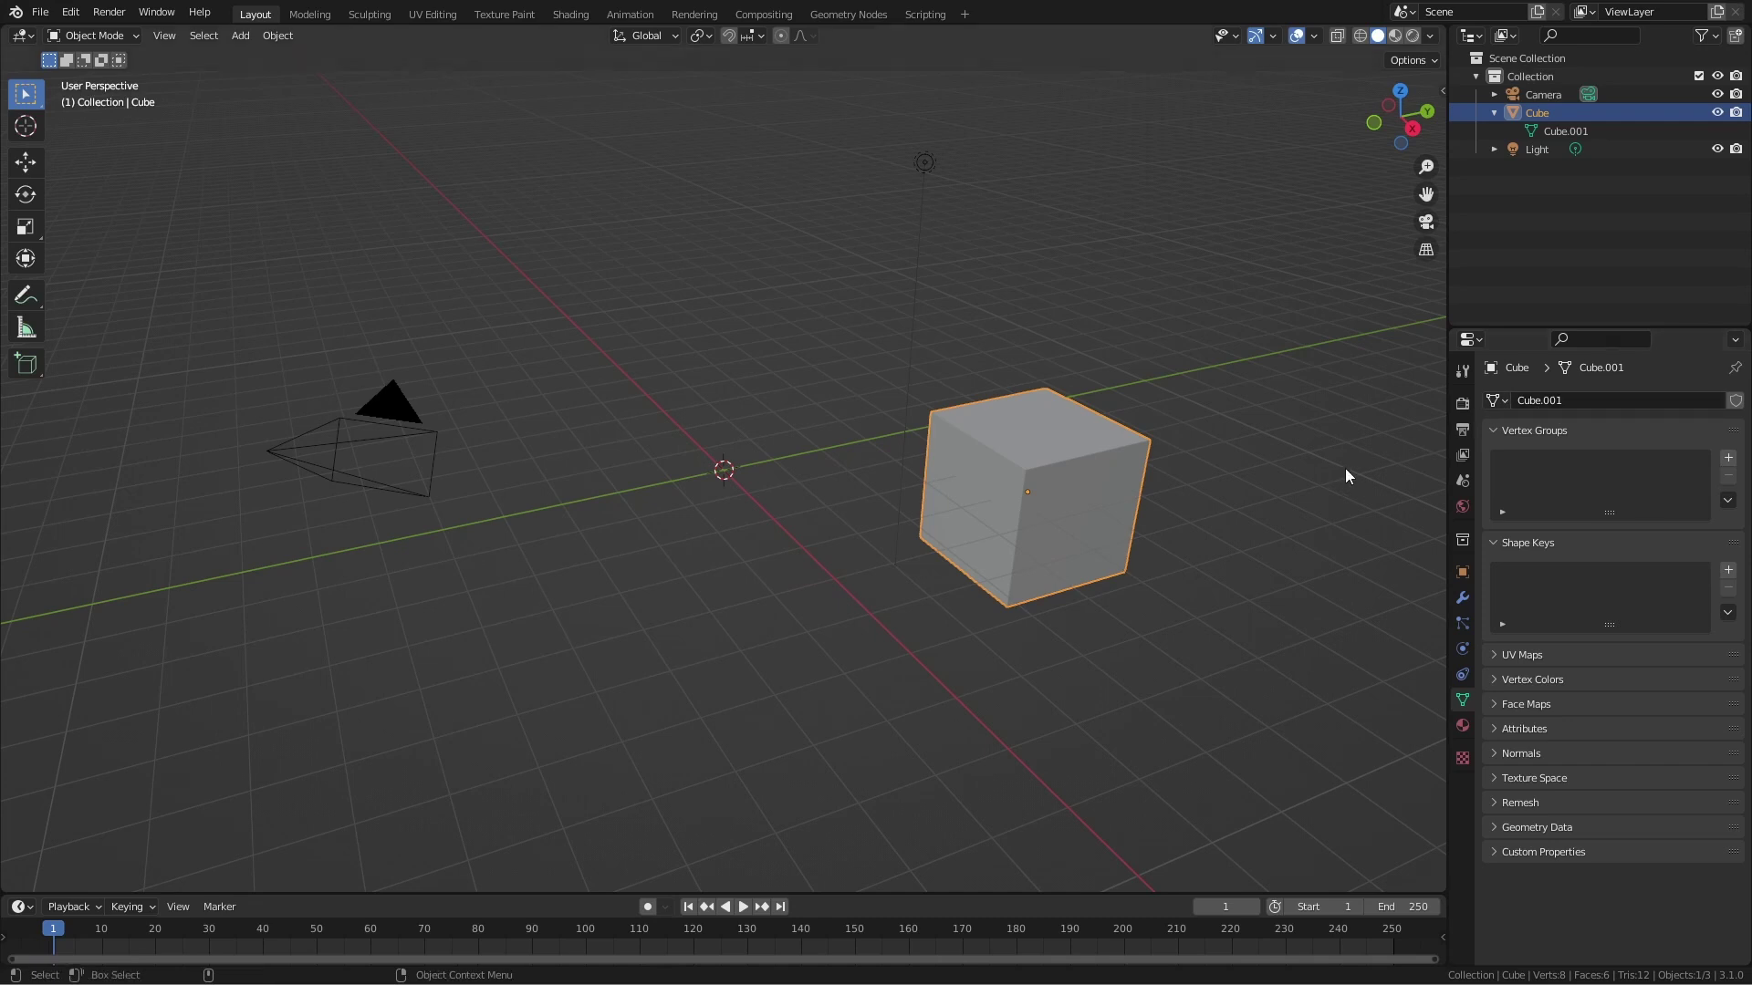
Duplicate the cube and place the copy, Cube.001, left of the original.
click(1293, 517)
click(1081, 511)
key(shift+d)
click(741, 570)
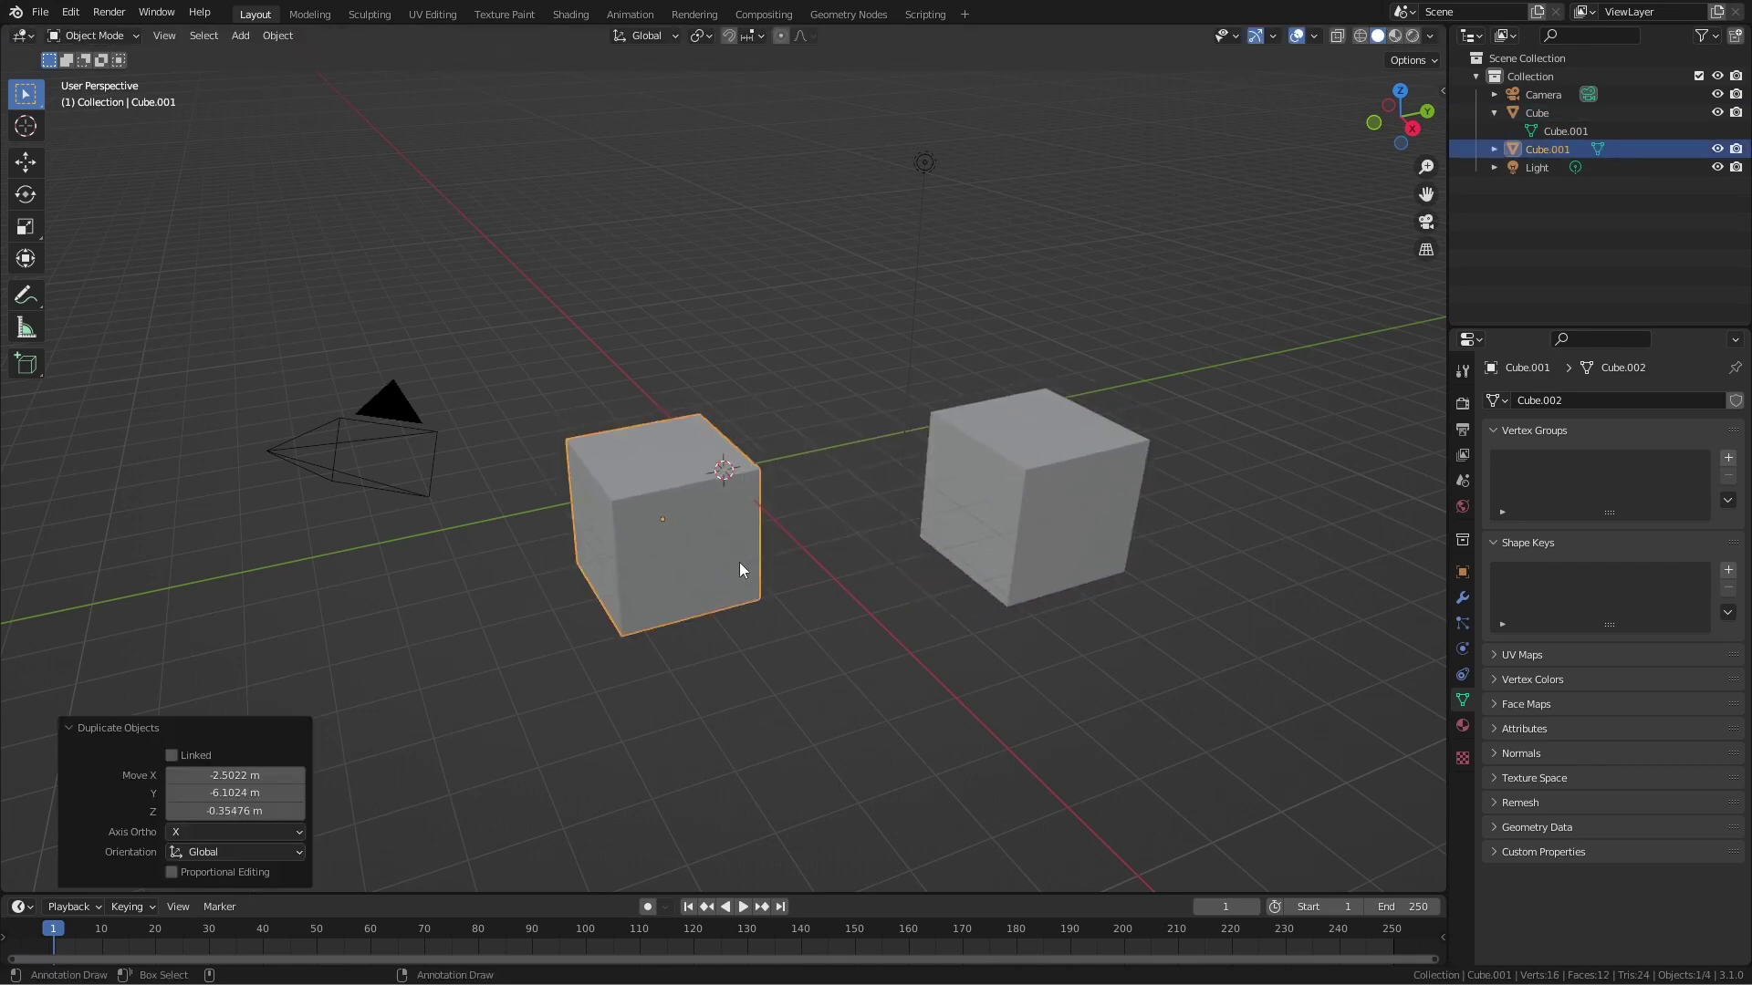
click(1495, 150)
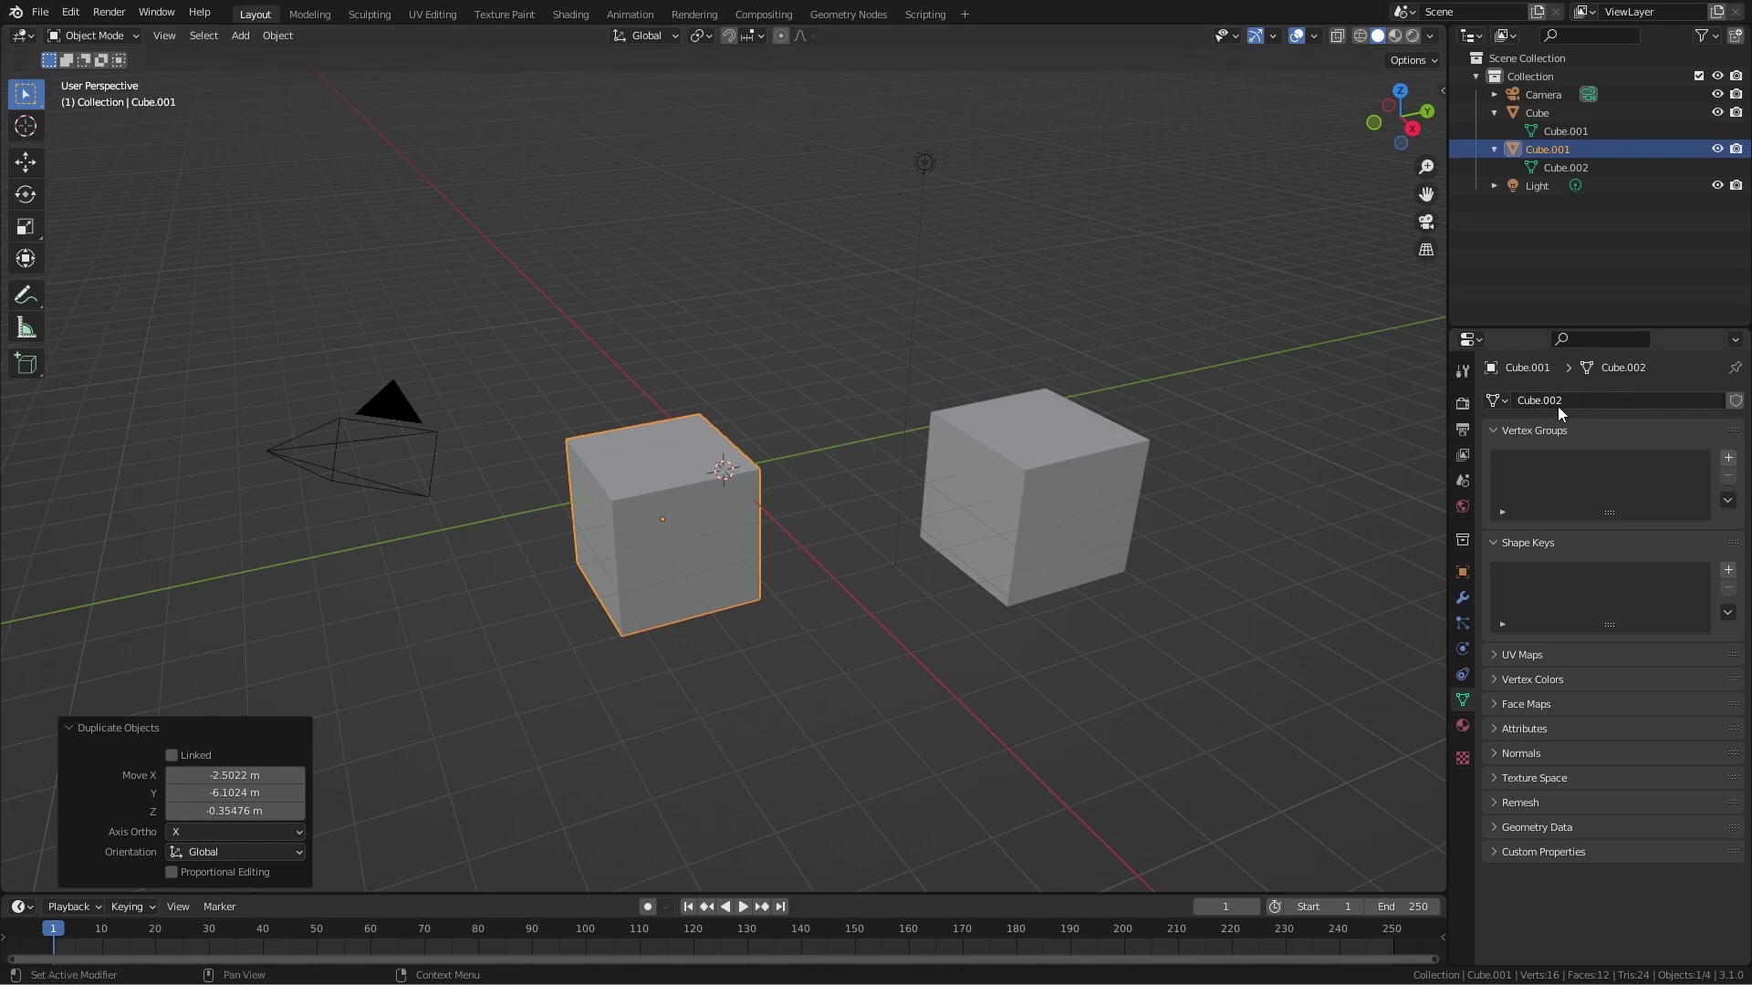
Pull the duplicate's top-left corner vertex up into a spike, then reselect the original cube.
key(Tab)
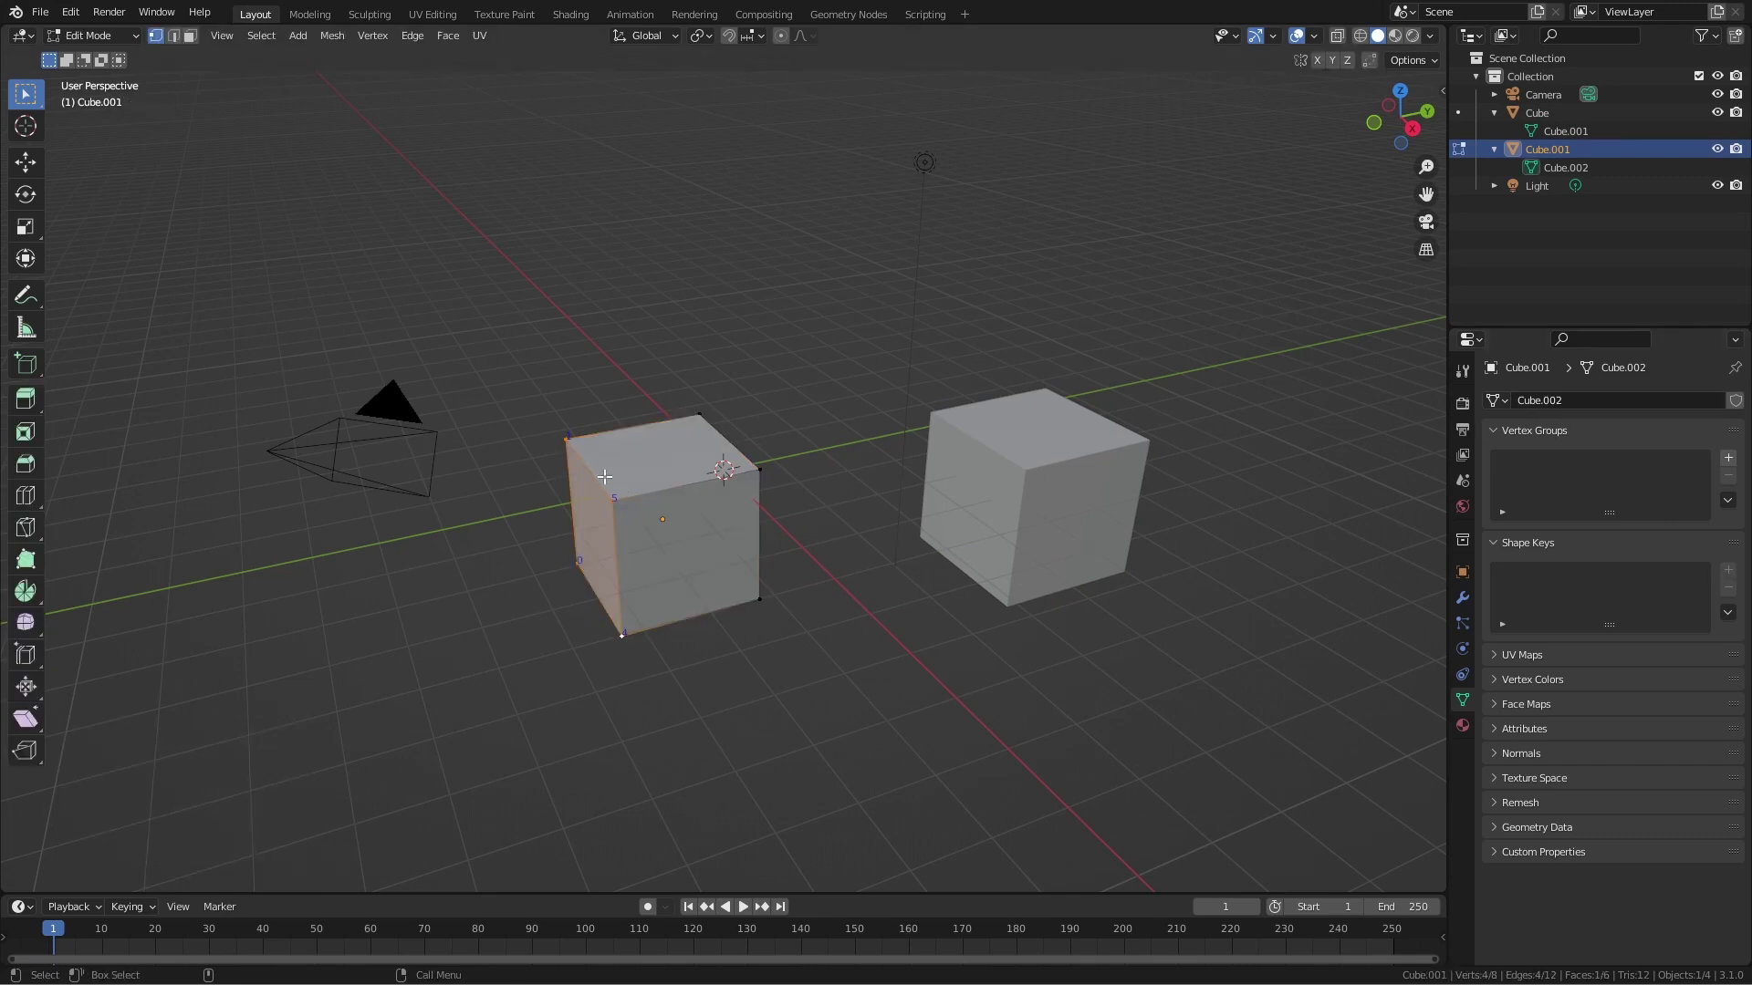
click(567, 440)
key(g)
click(574, 313)
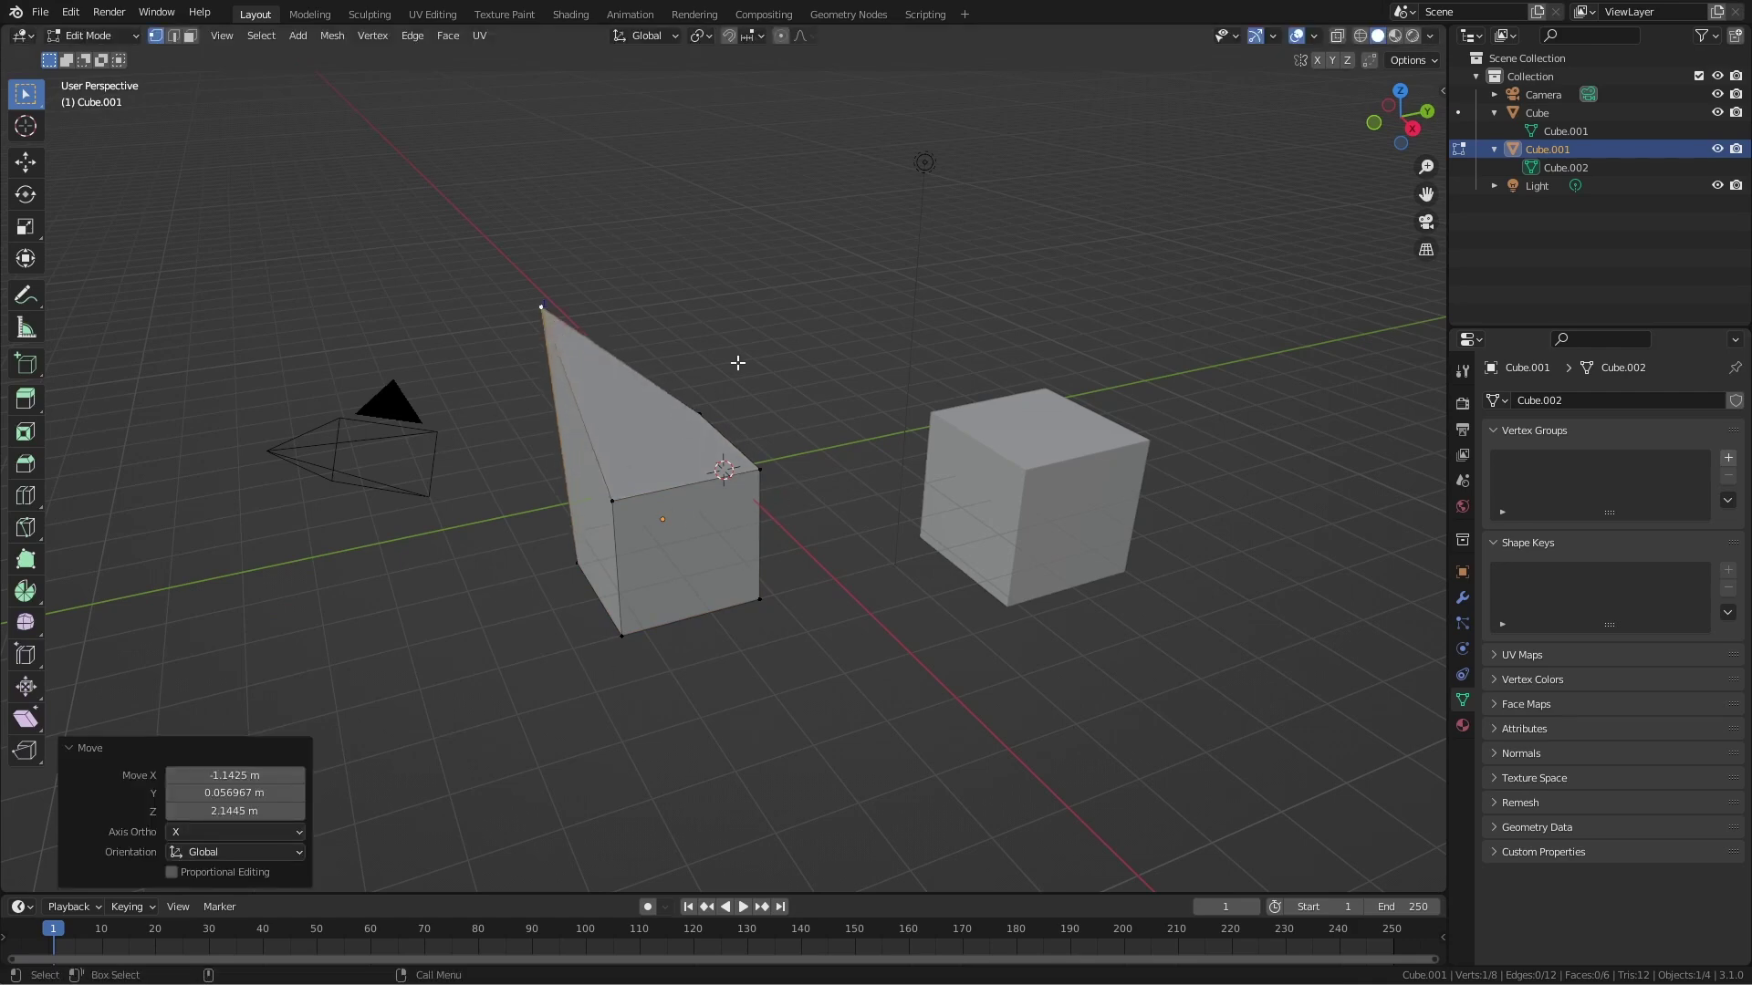
key(Tab)
click(1065, 484)
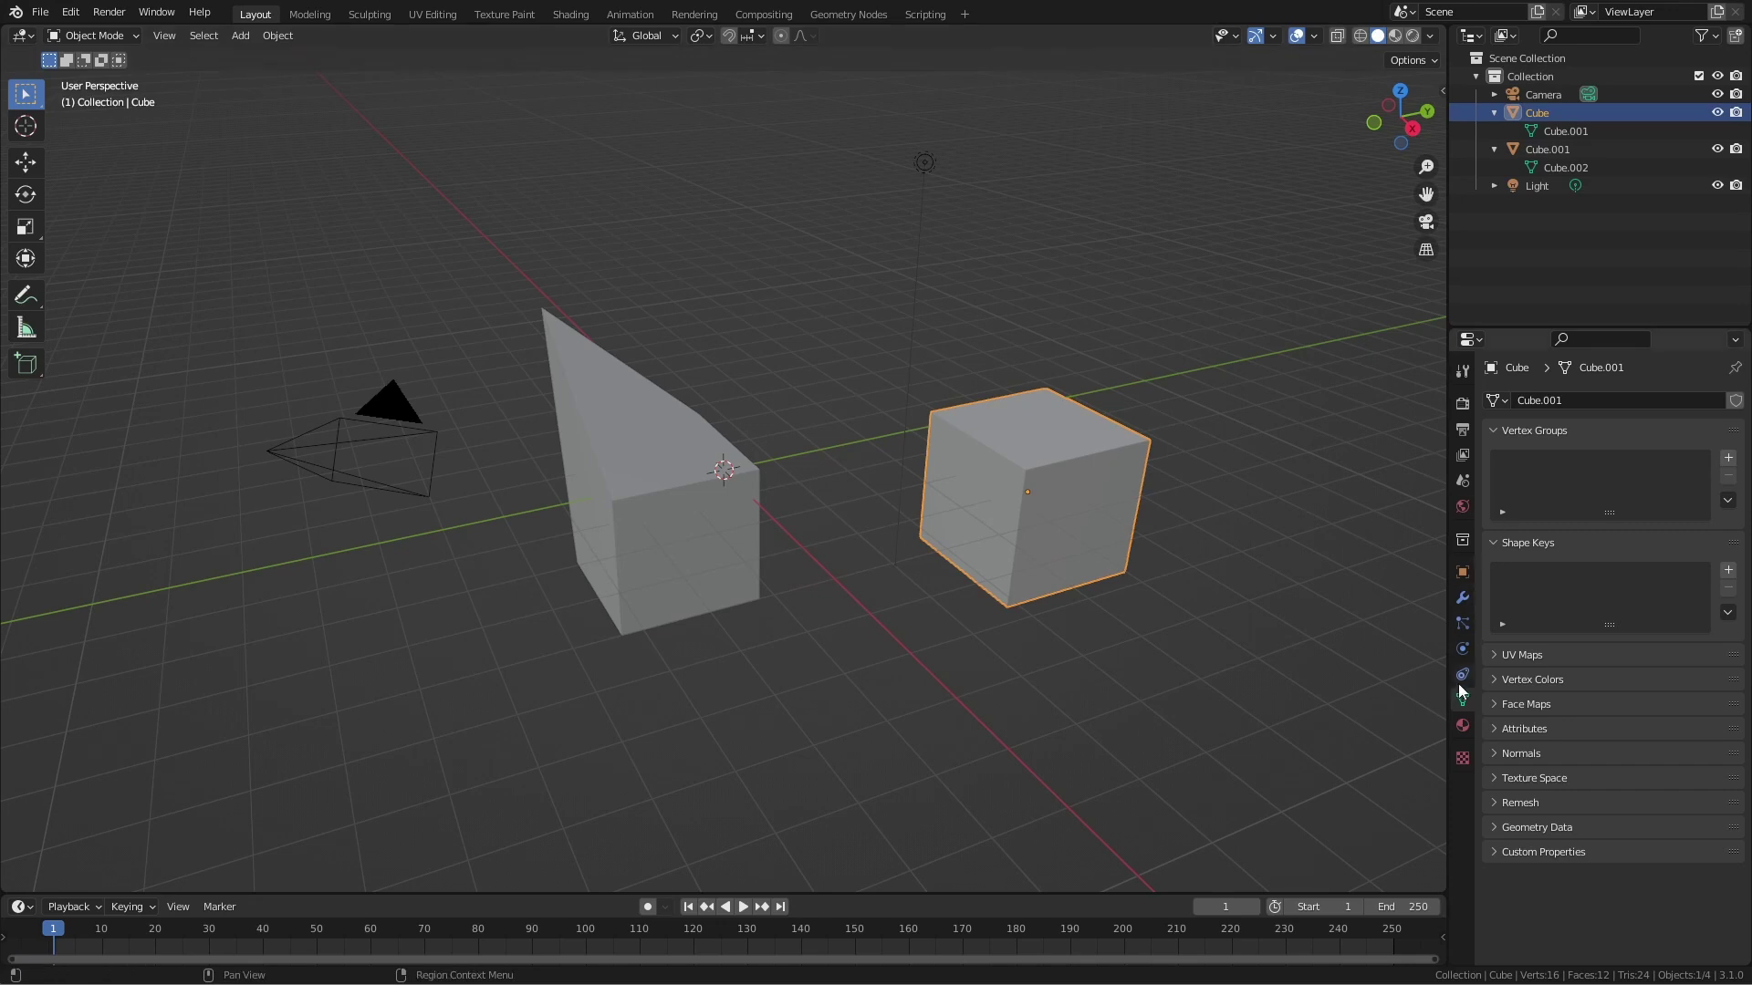
Assign mesh Cube.002 to Cube, then raise the shared spike's tip higher on the left object.
click(1497, 400)
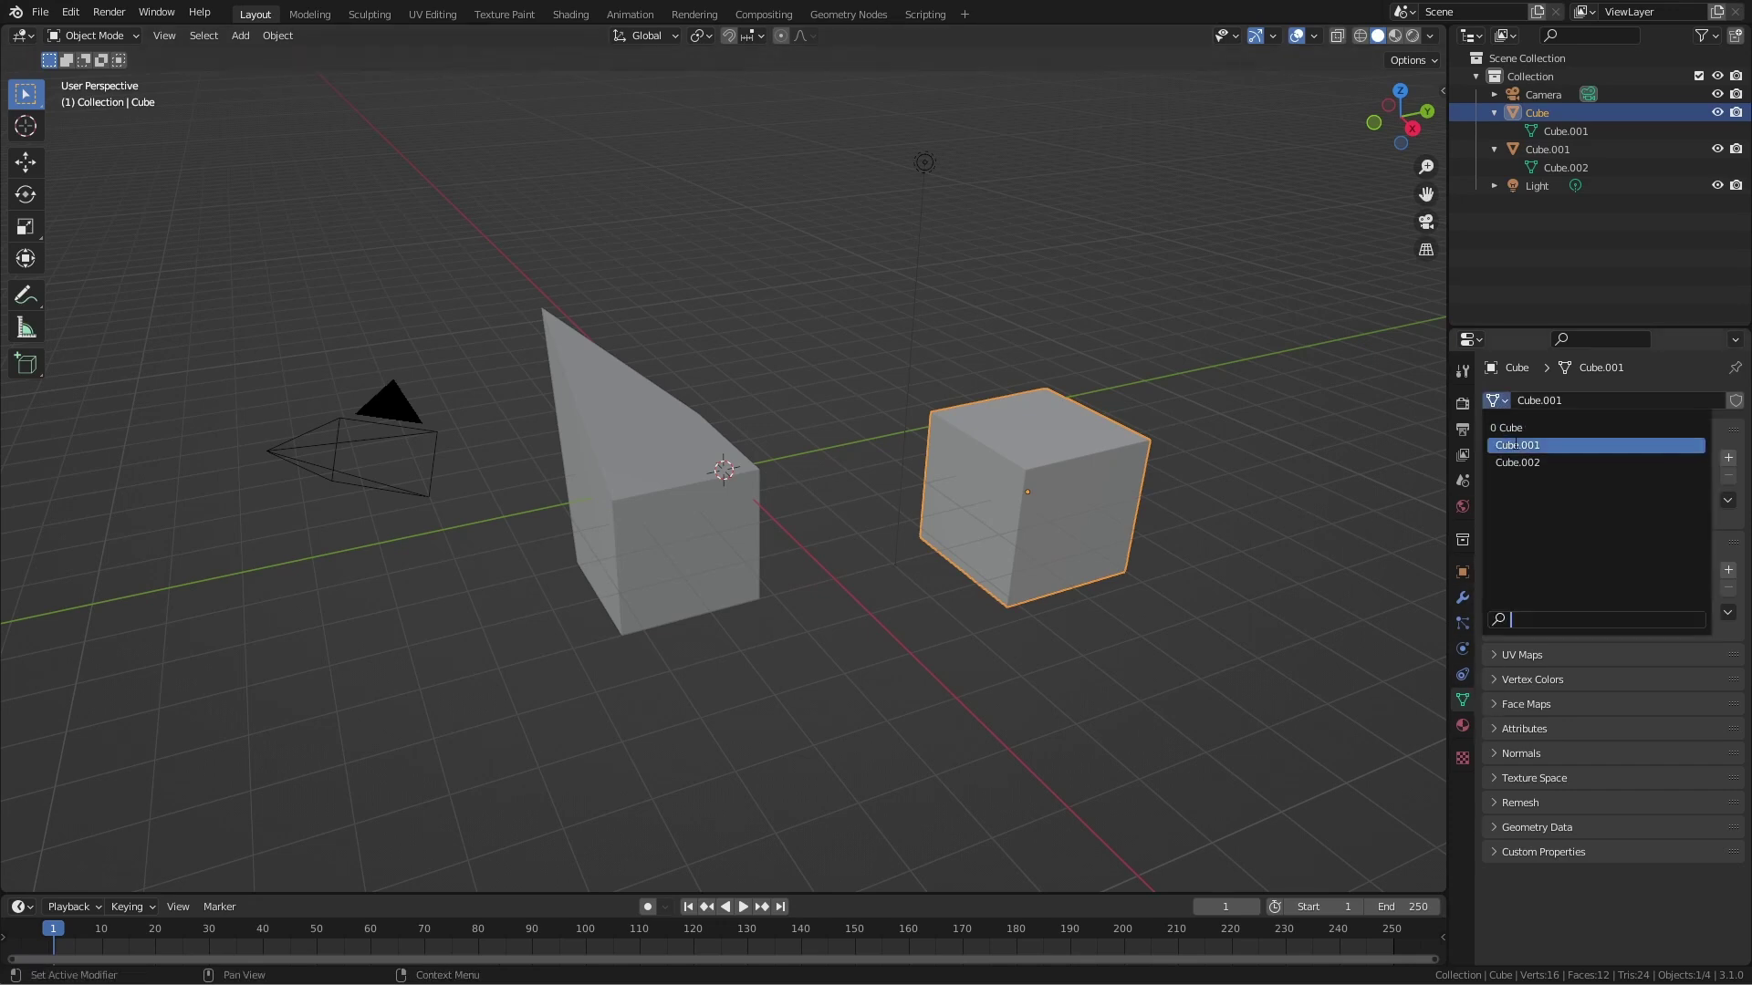
click(1516, 463)
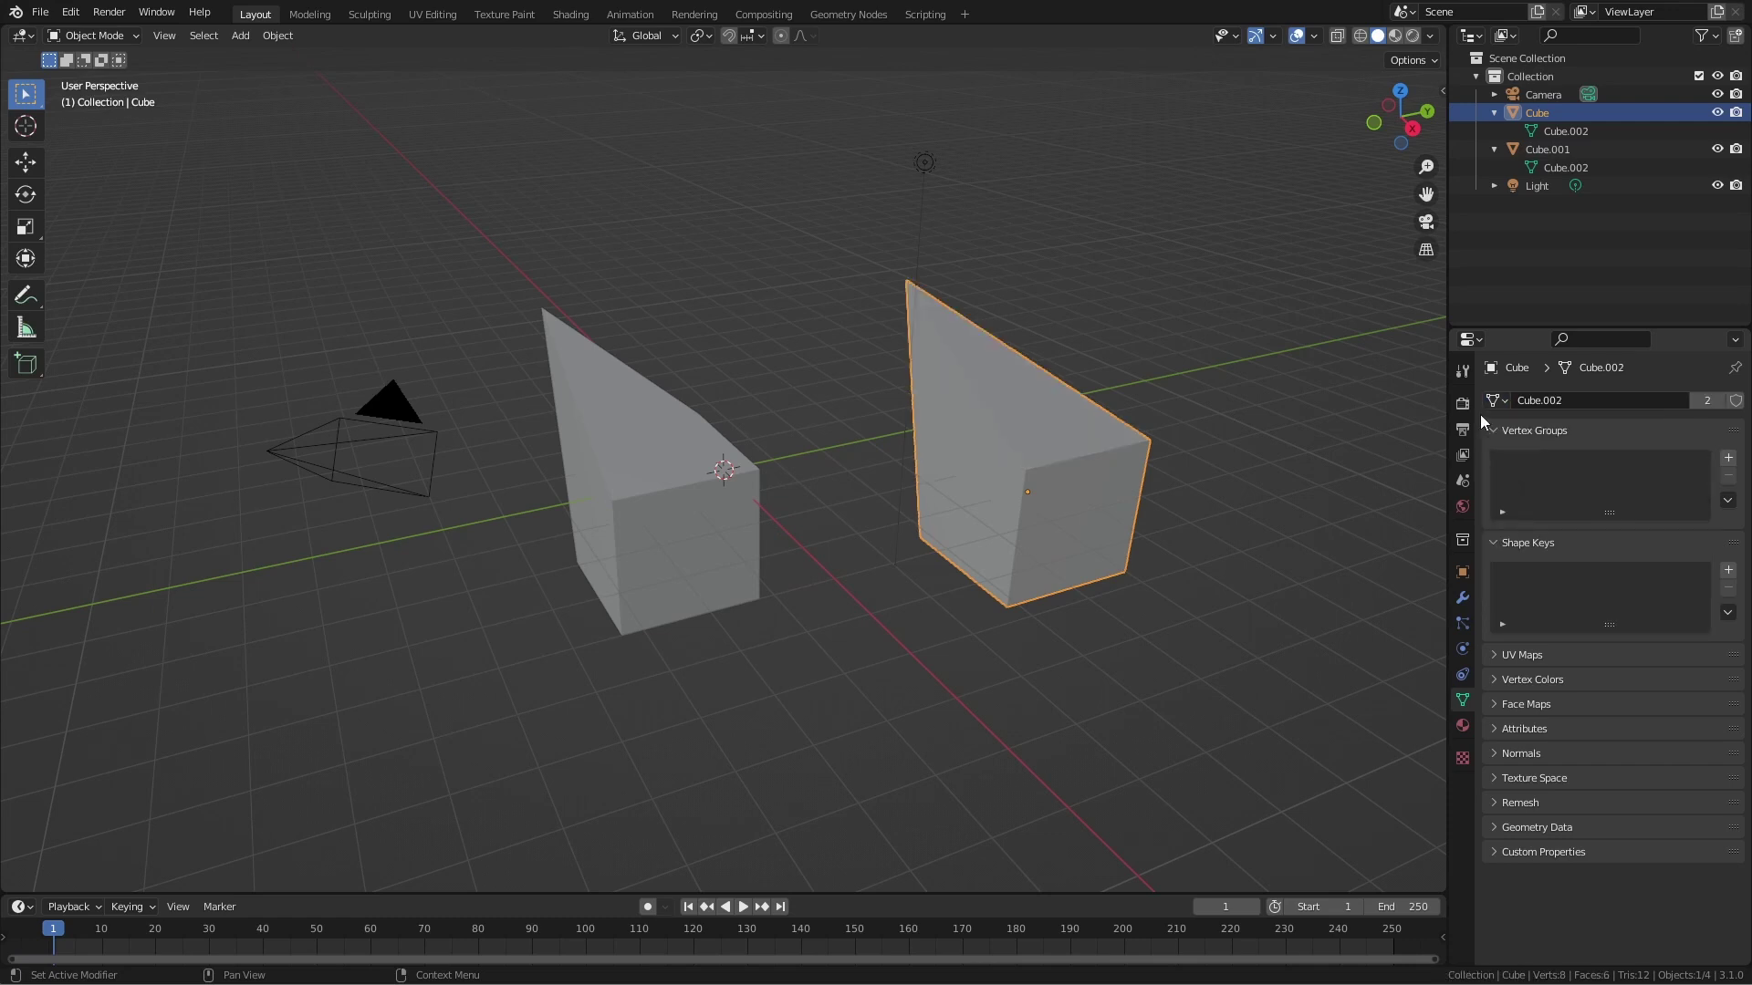
click(716, 538)
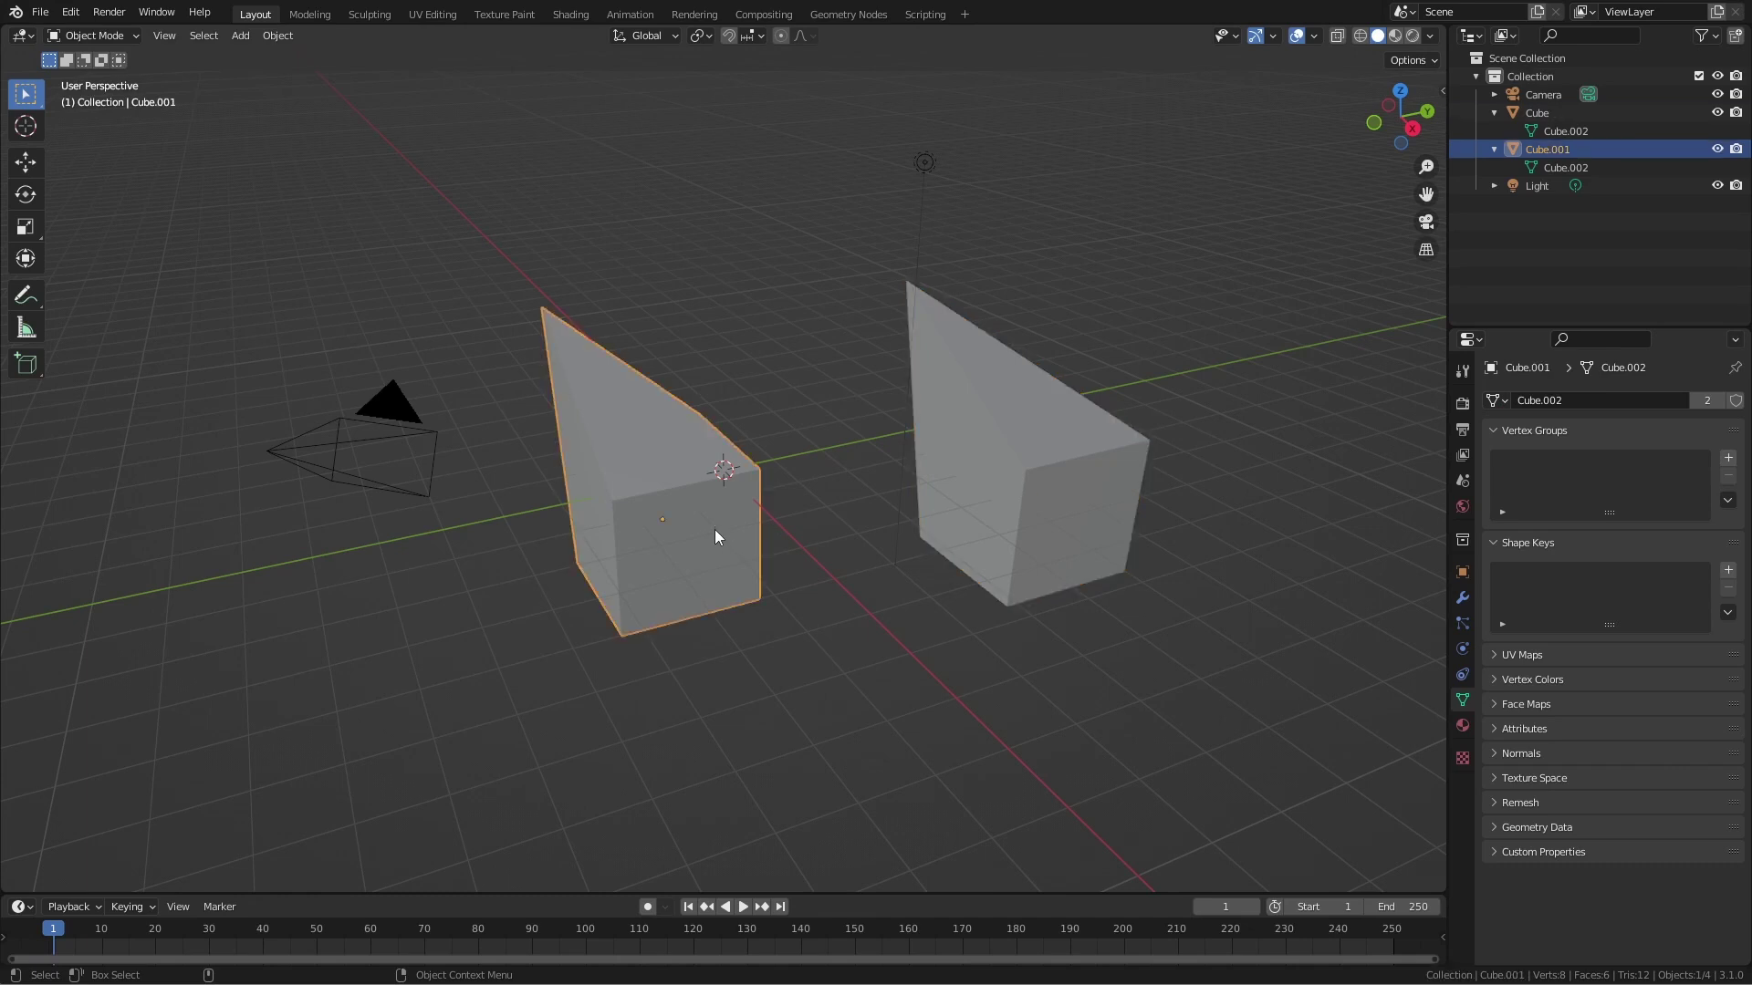
key(Tab)
mouse_move(551, 317)
mouse_down()
mouse_move(566, 462)
mouse_move(493, 352)
mouse_move(558, 290)
mouse_up()
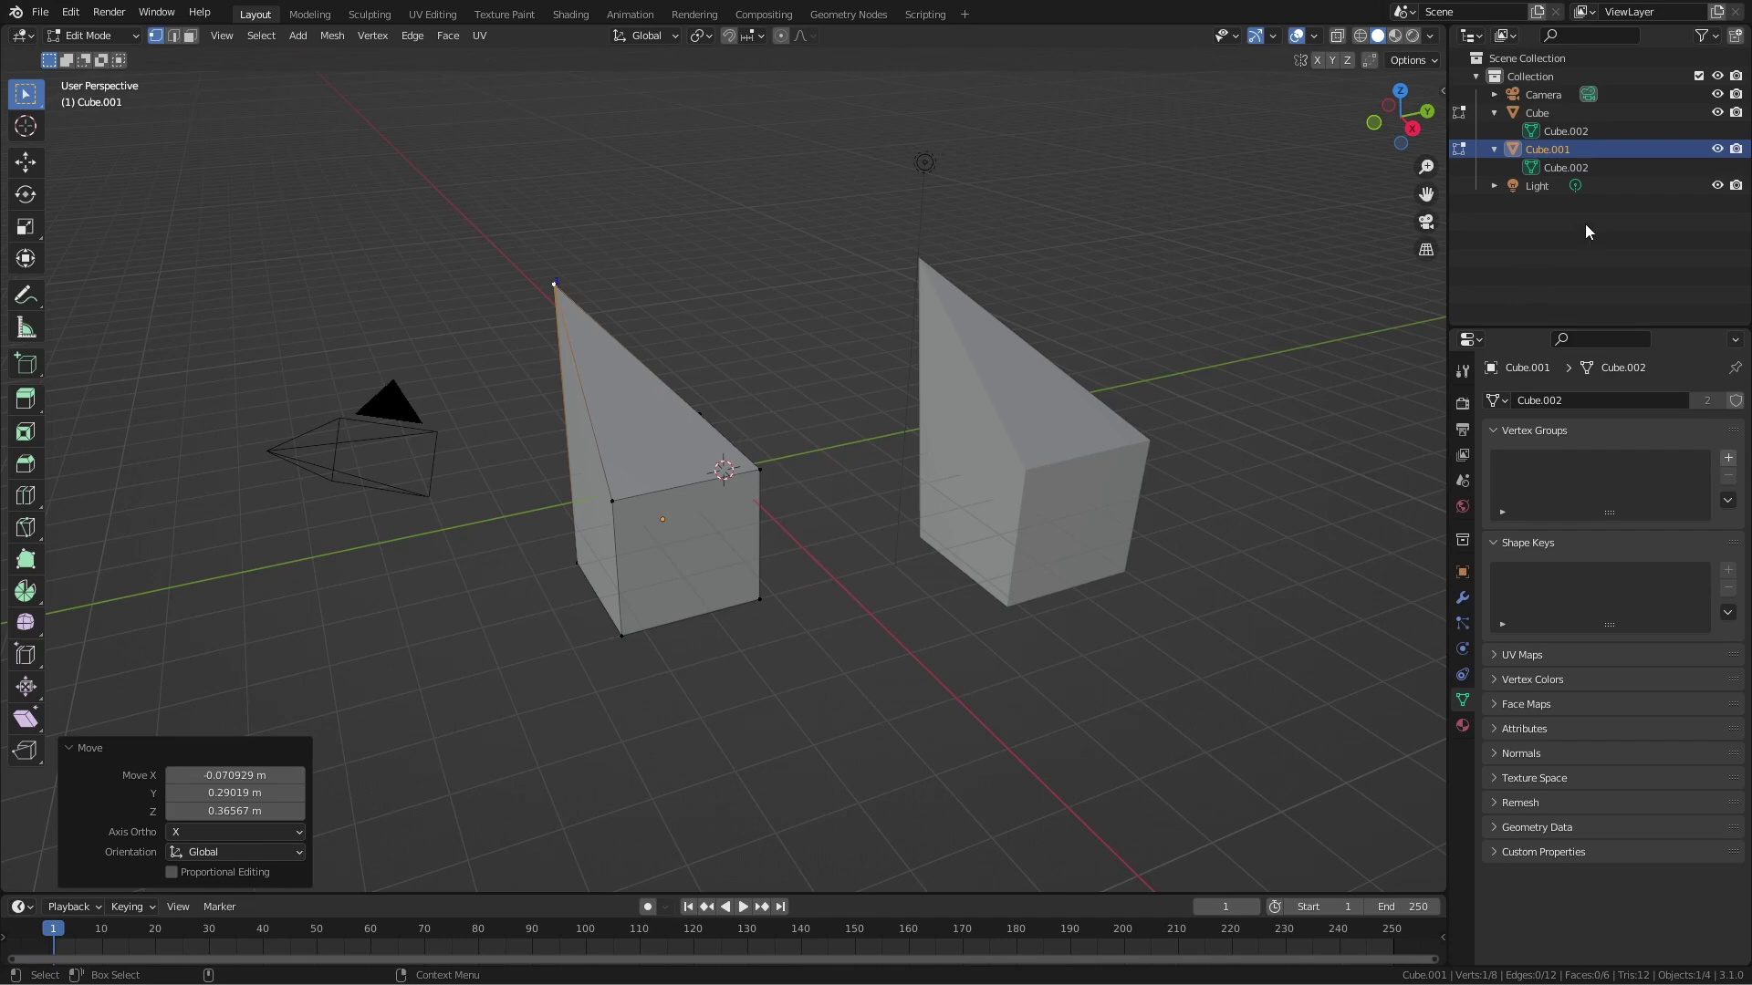
click(117, 37)
click(112, 60)
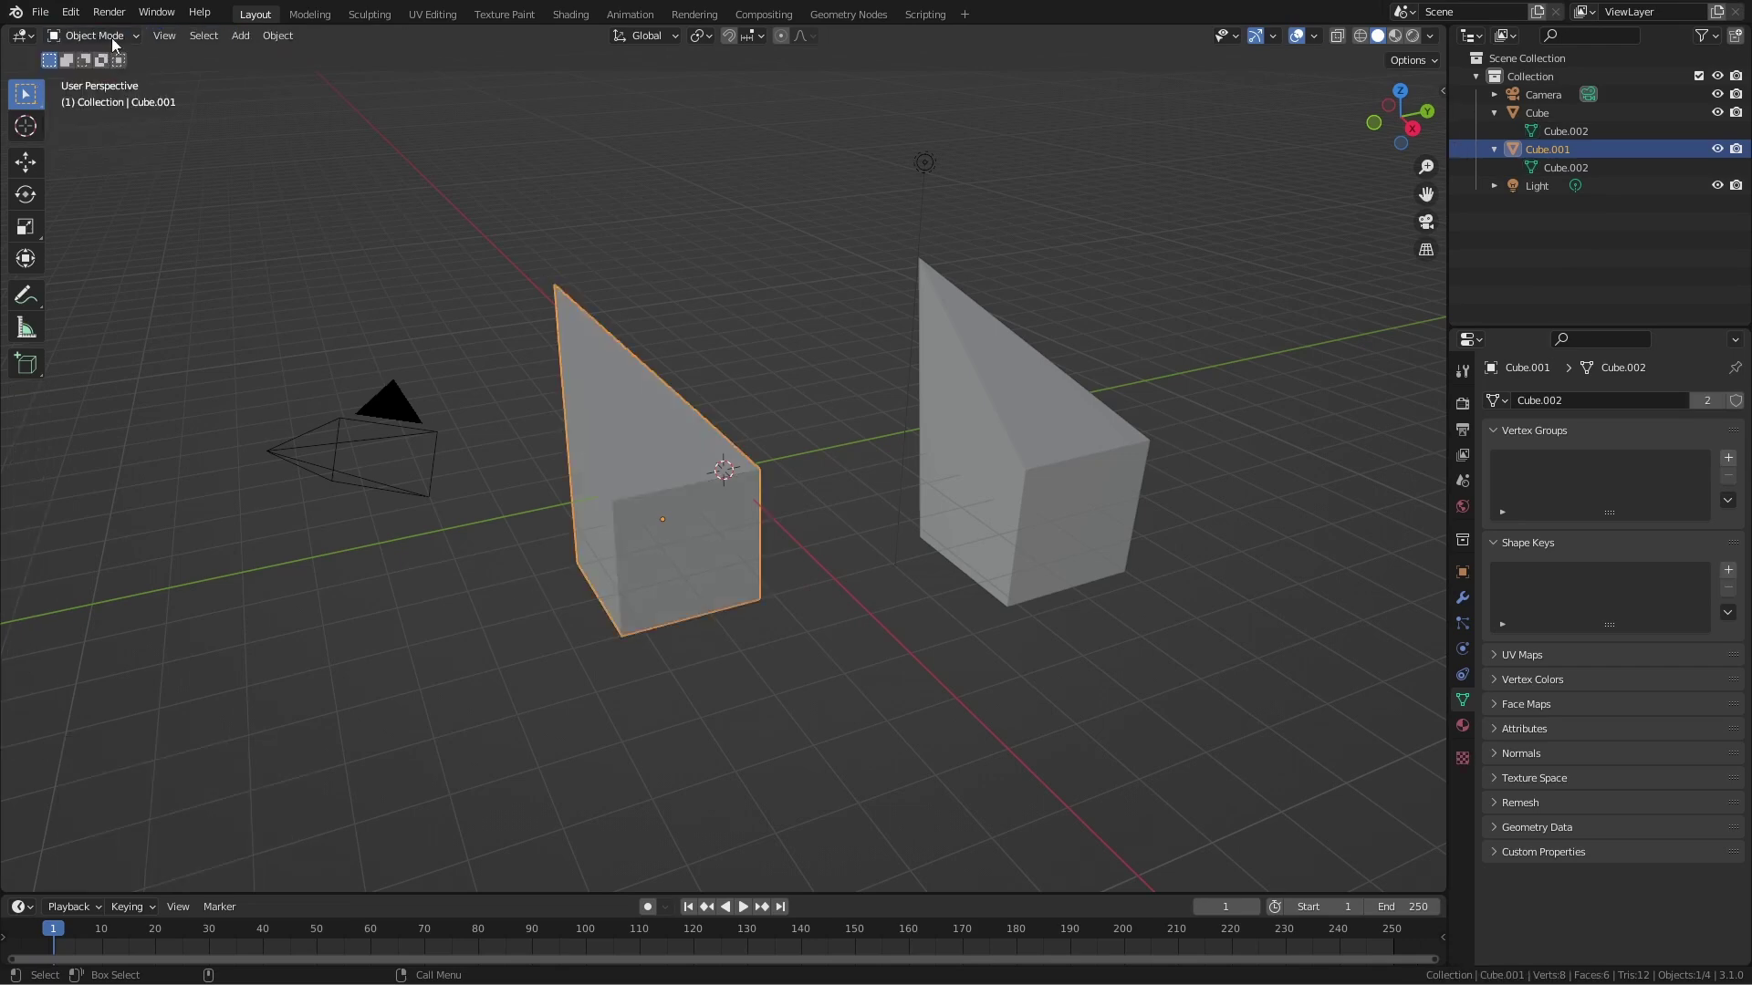
Reposition Cube.001 to X 0.33746, Y -1.1078, Z -1.5185 m and view its transform properties.
click(114, 38)
click(112, 77)
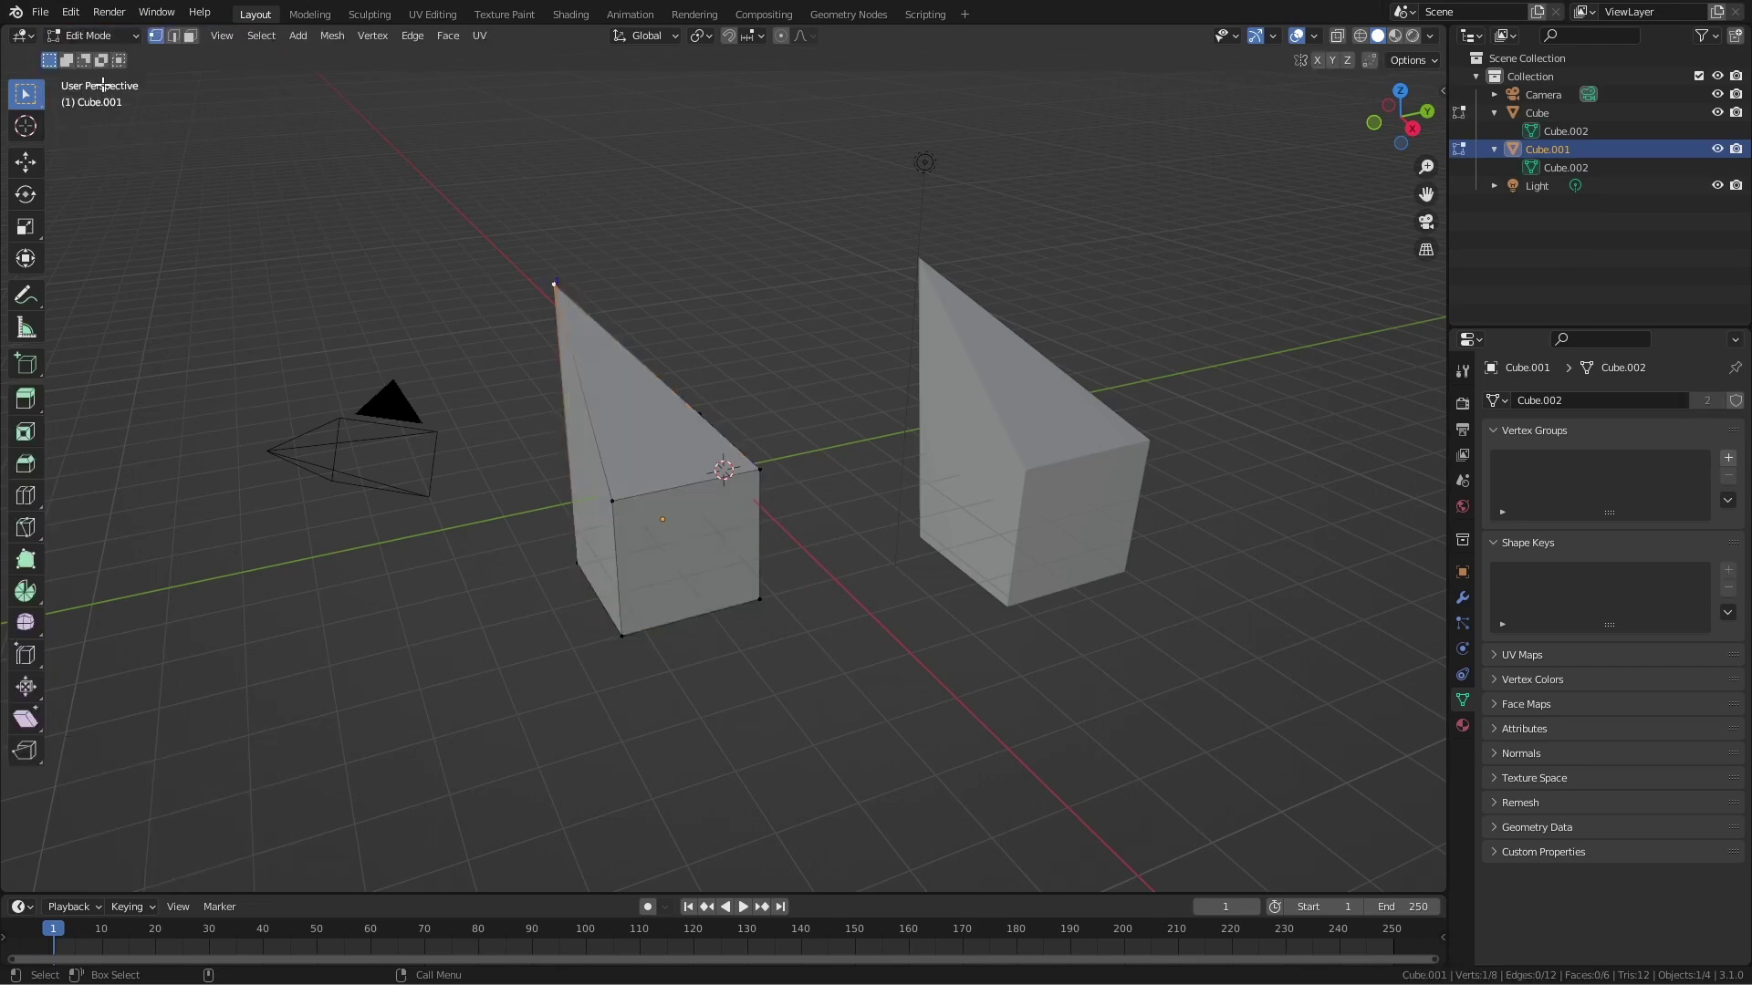
click(114, 38)
click(111, 60)
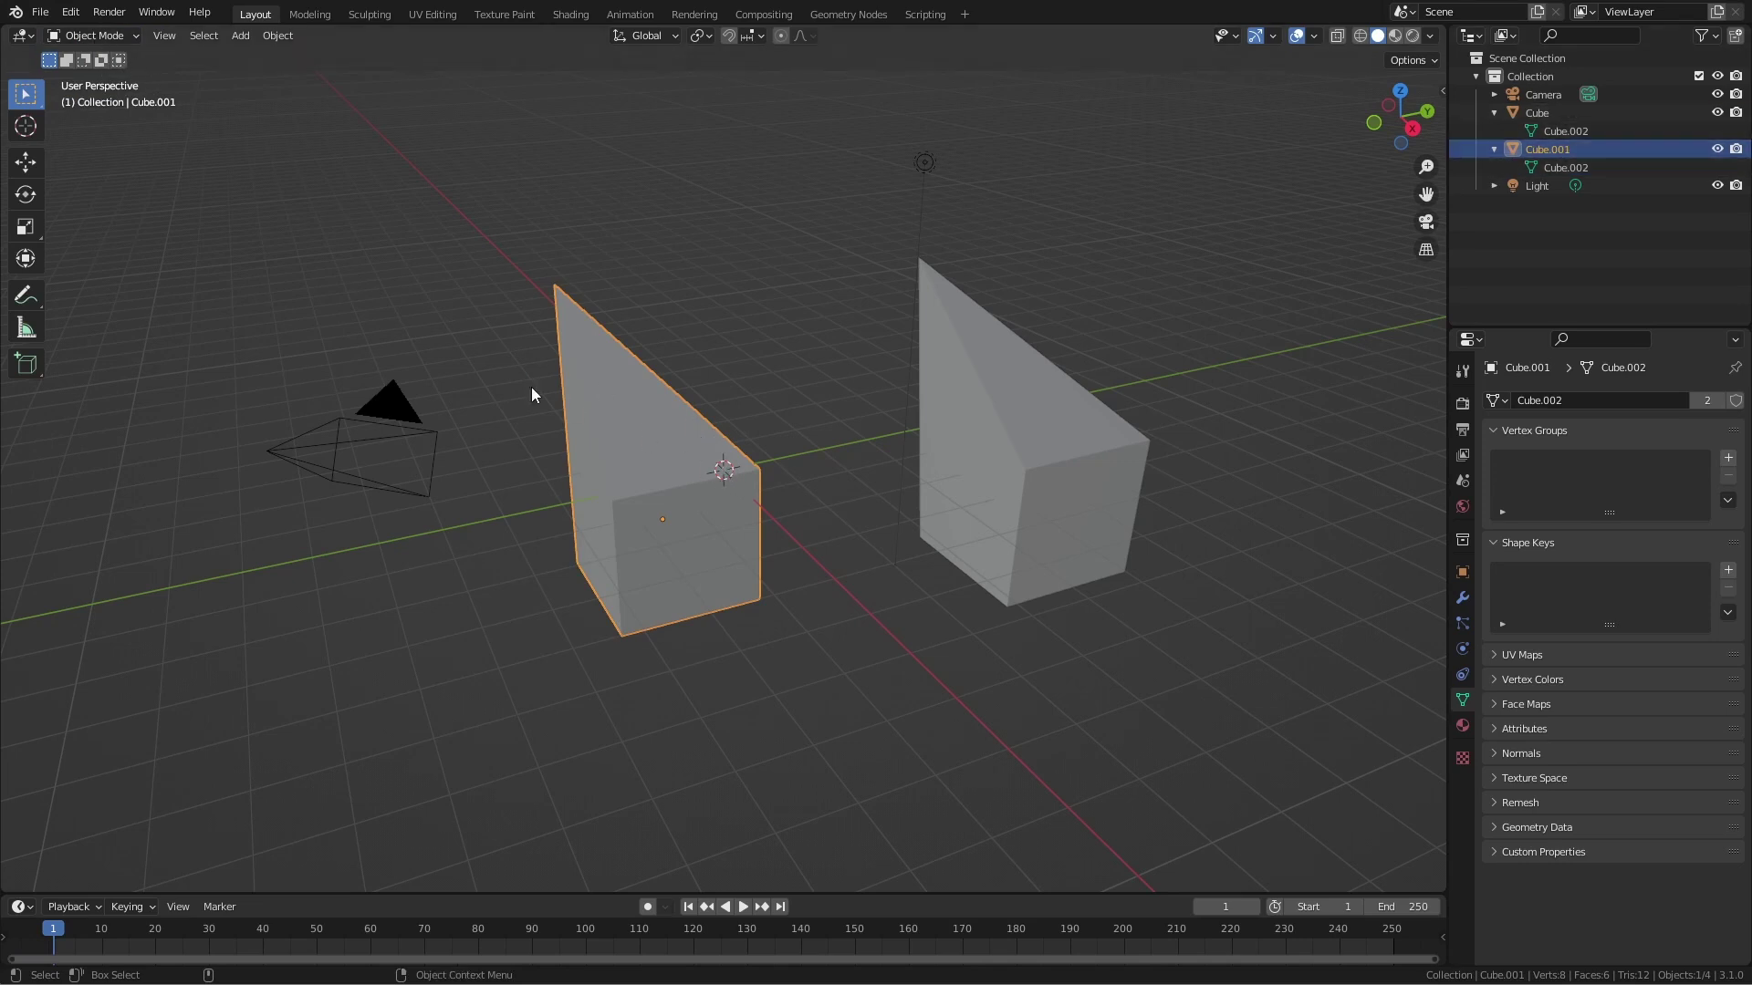
key(g)
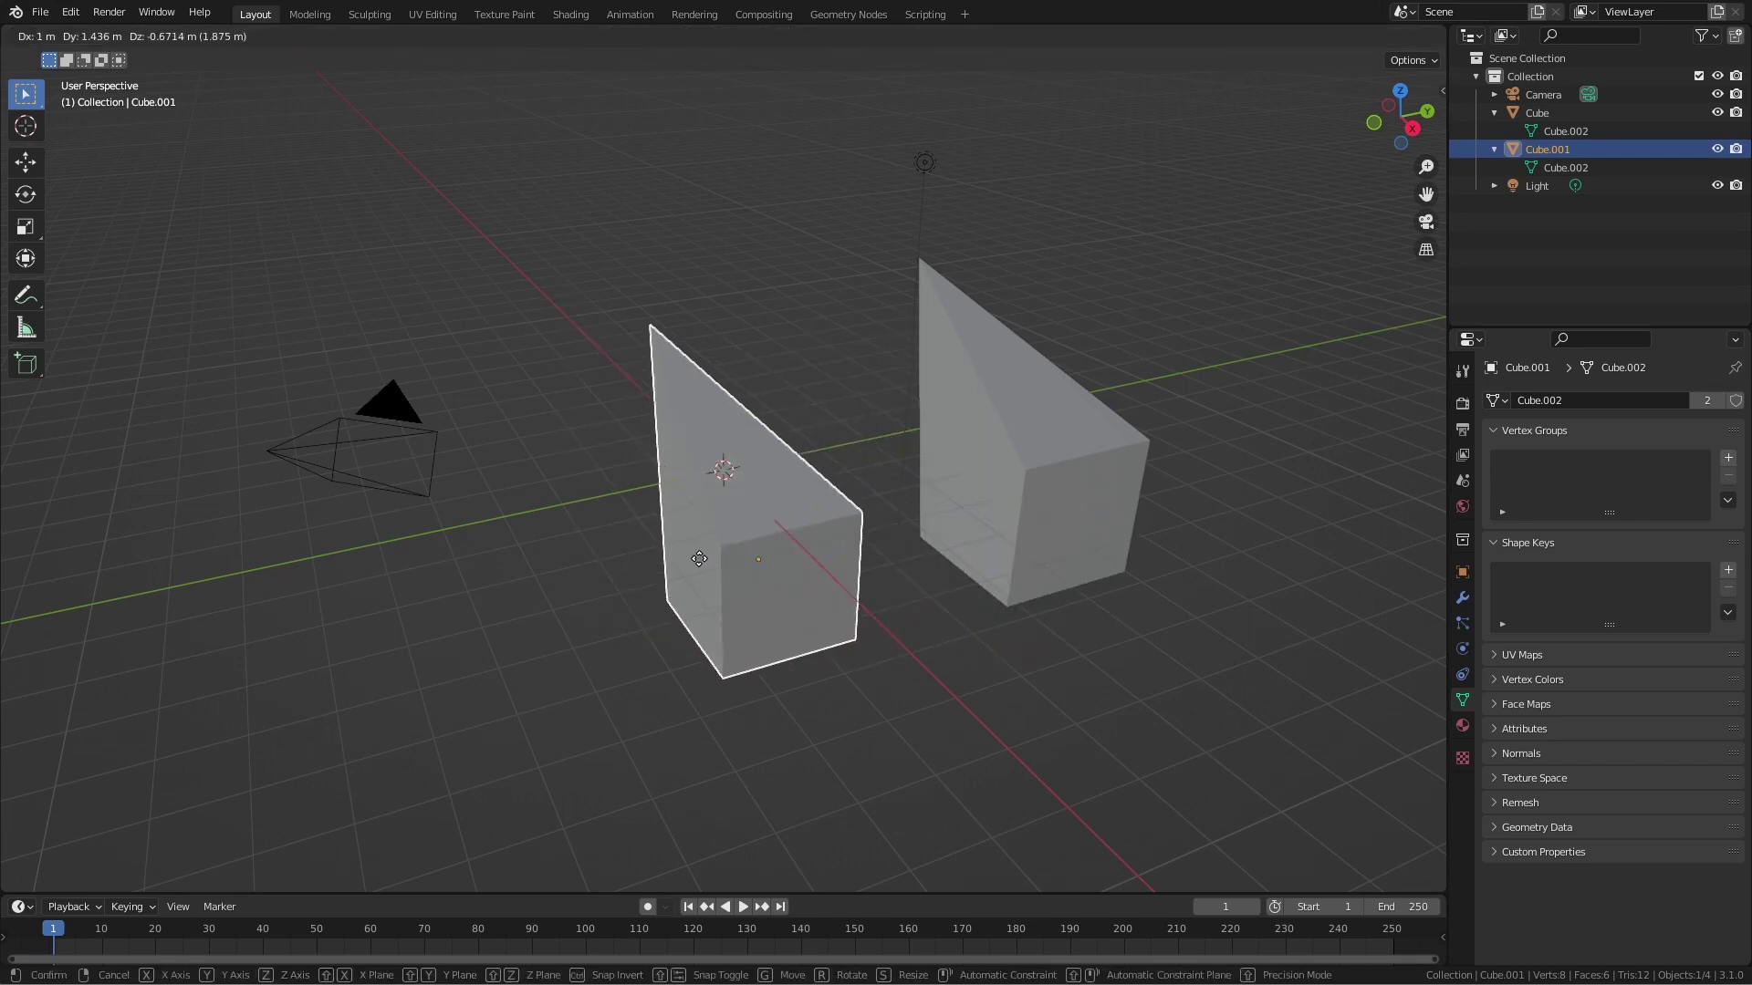
click(698, 559)
click(1462, 572)
key(g)
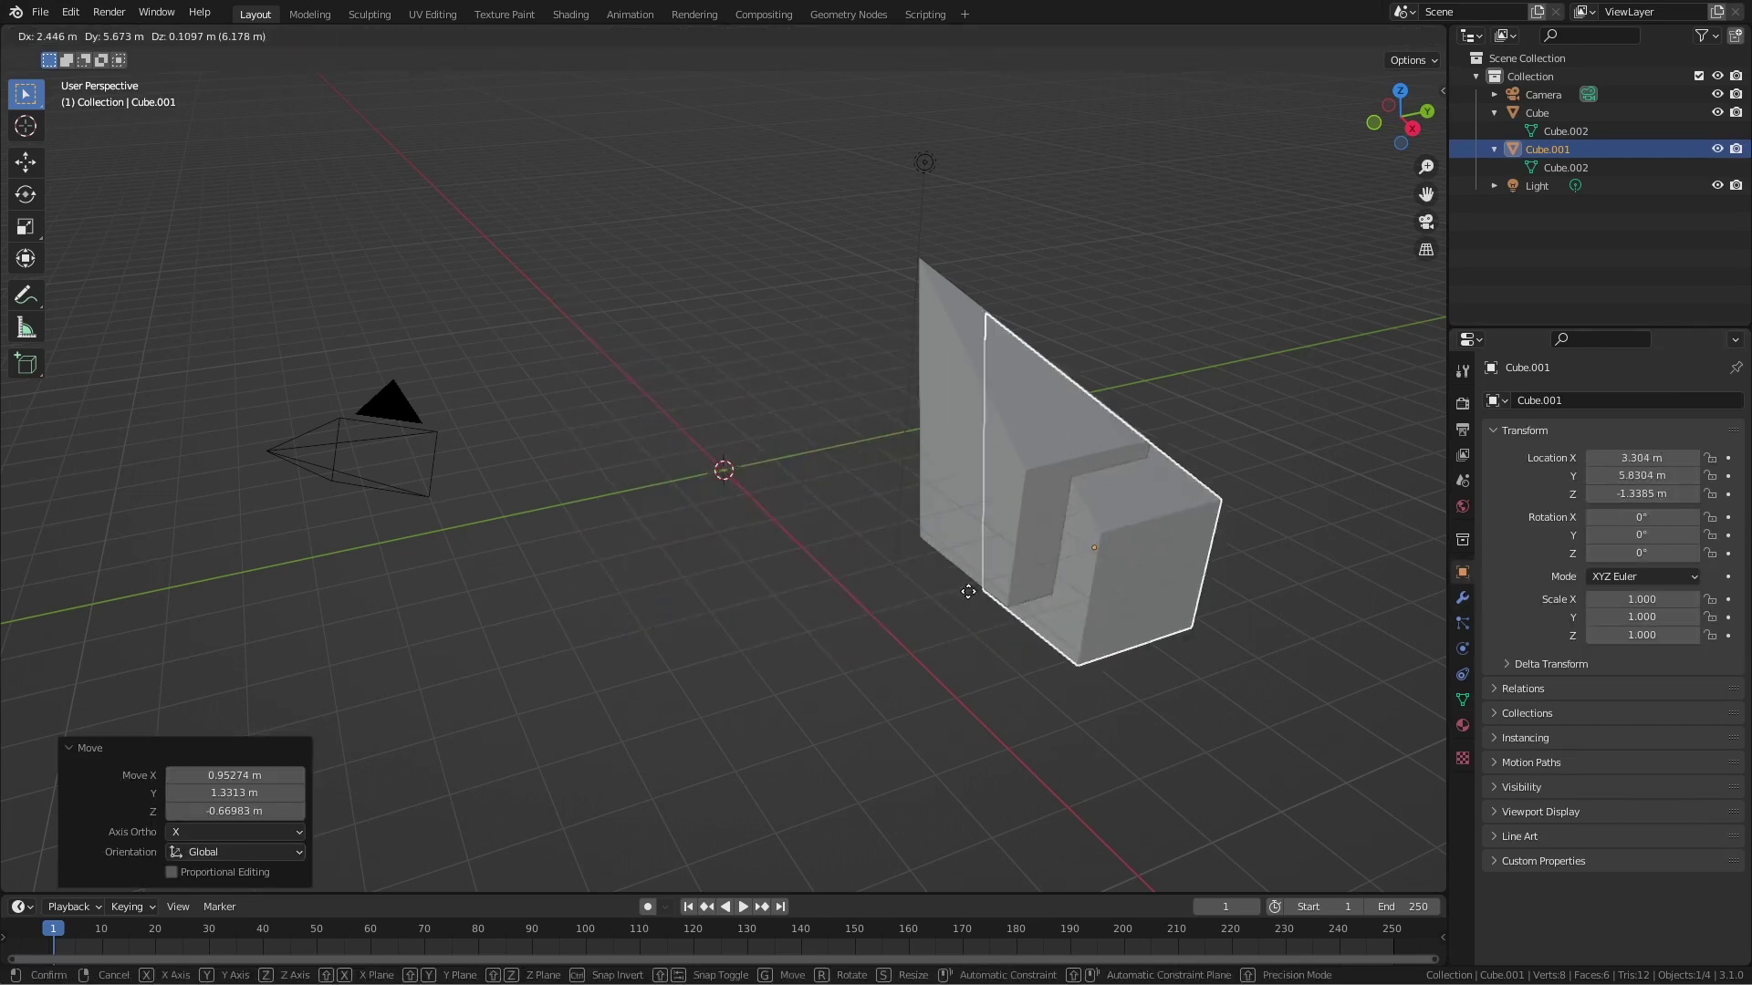
right_click(945, 592)
Move the shared spike's tip vertex further out to the left, then exit Edit Mode.
click(91, 35)
click(87, 64)
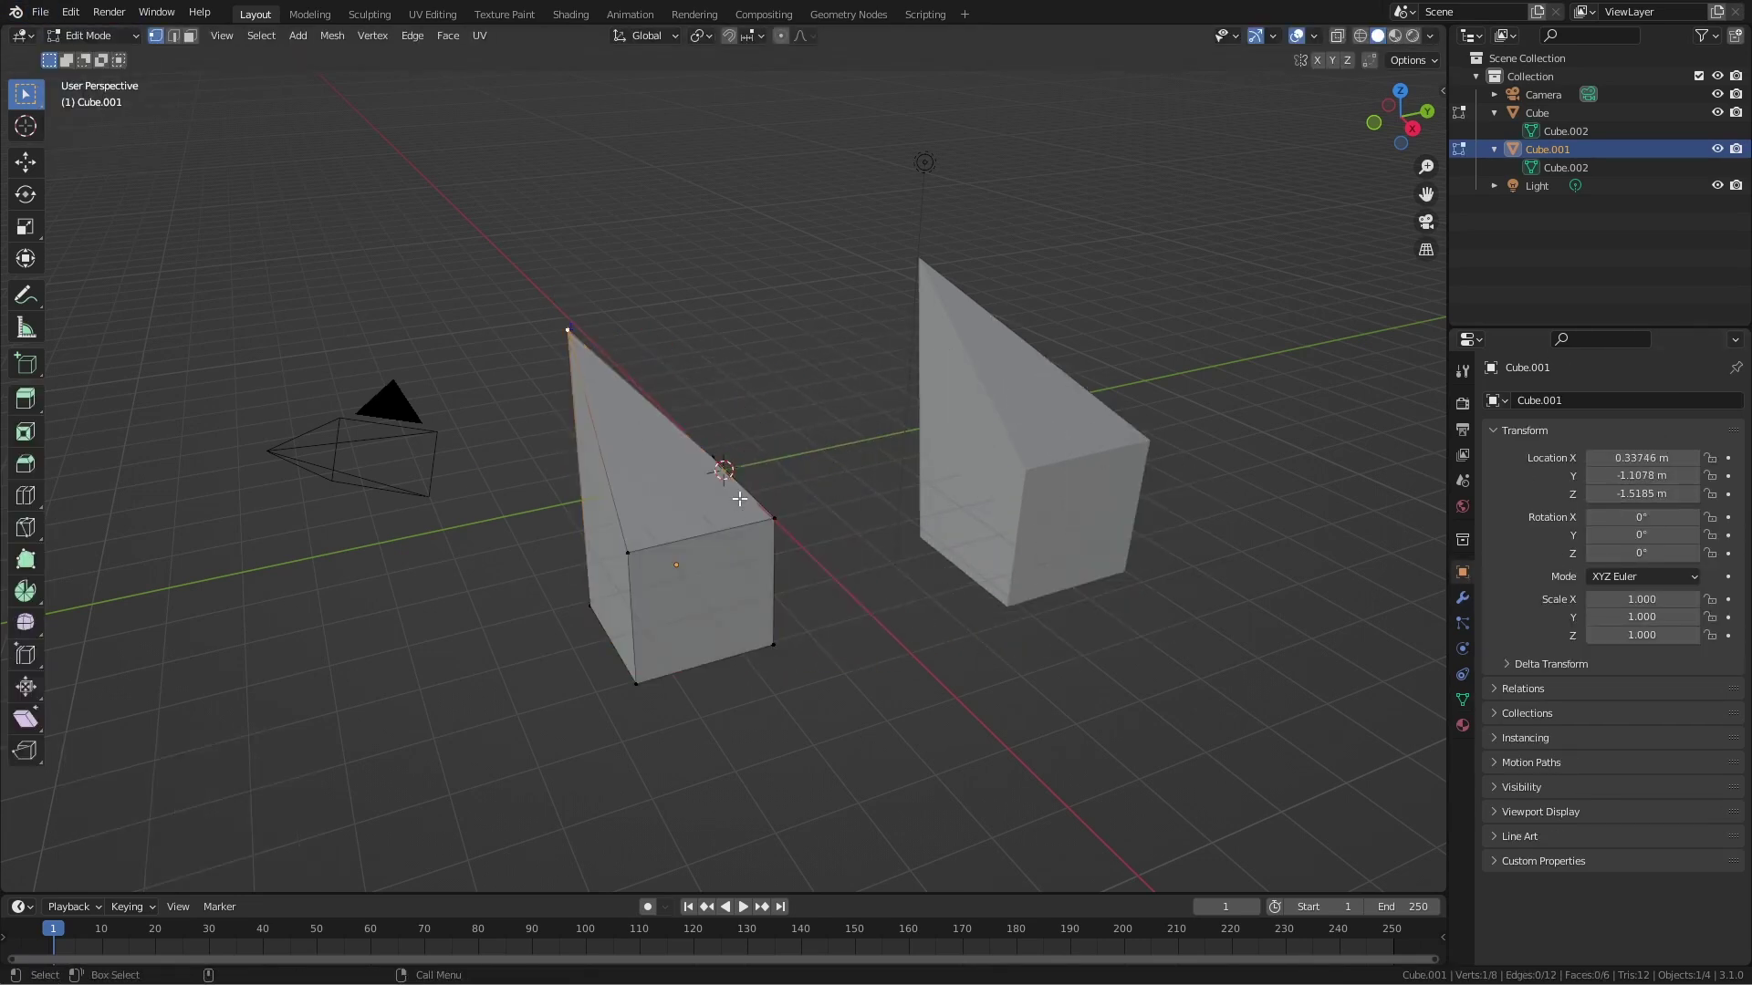
key(g)
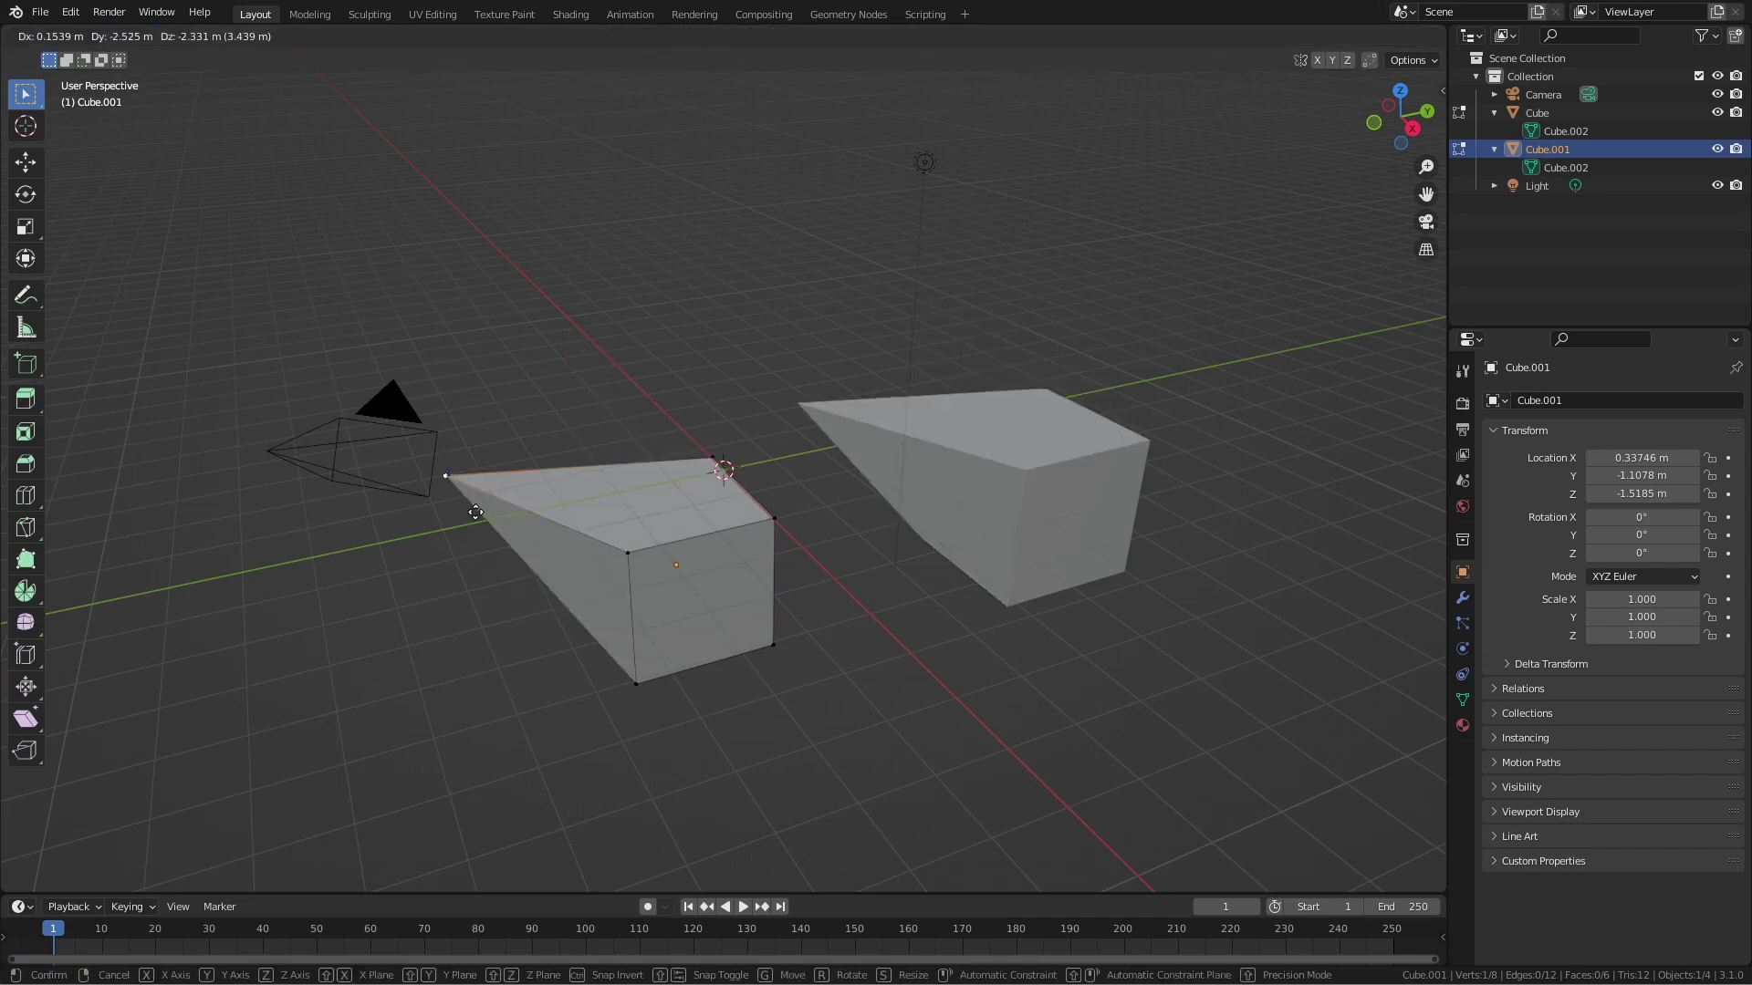
click(714, 463)
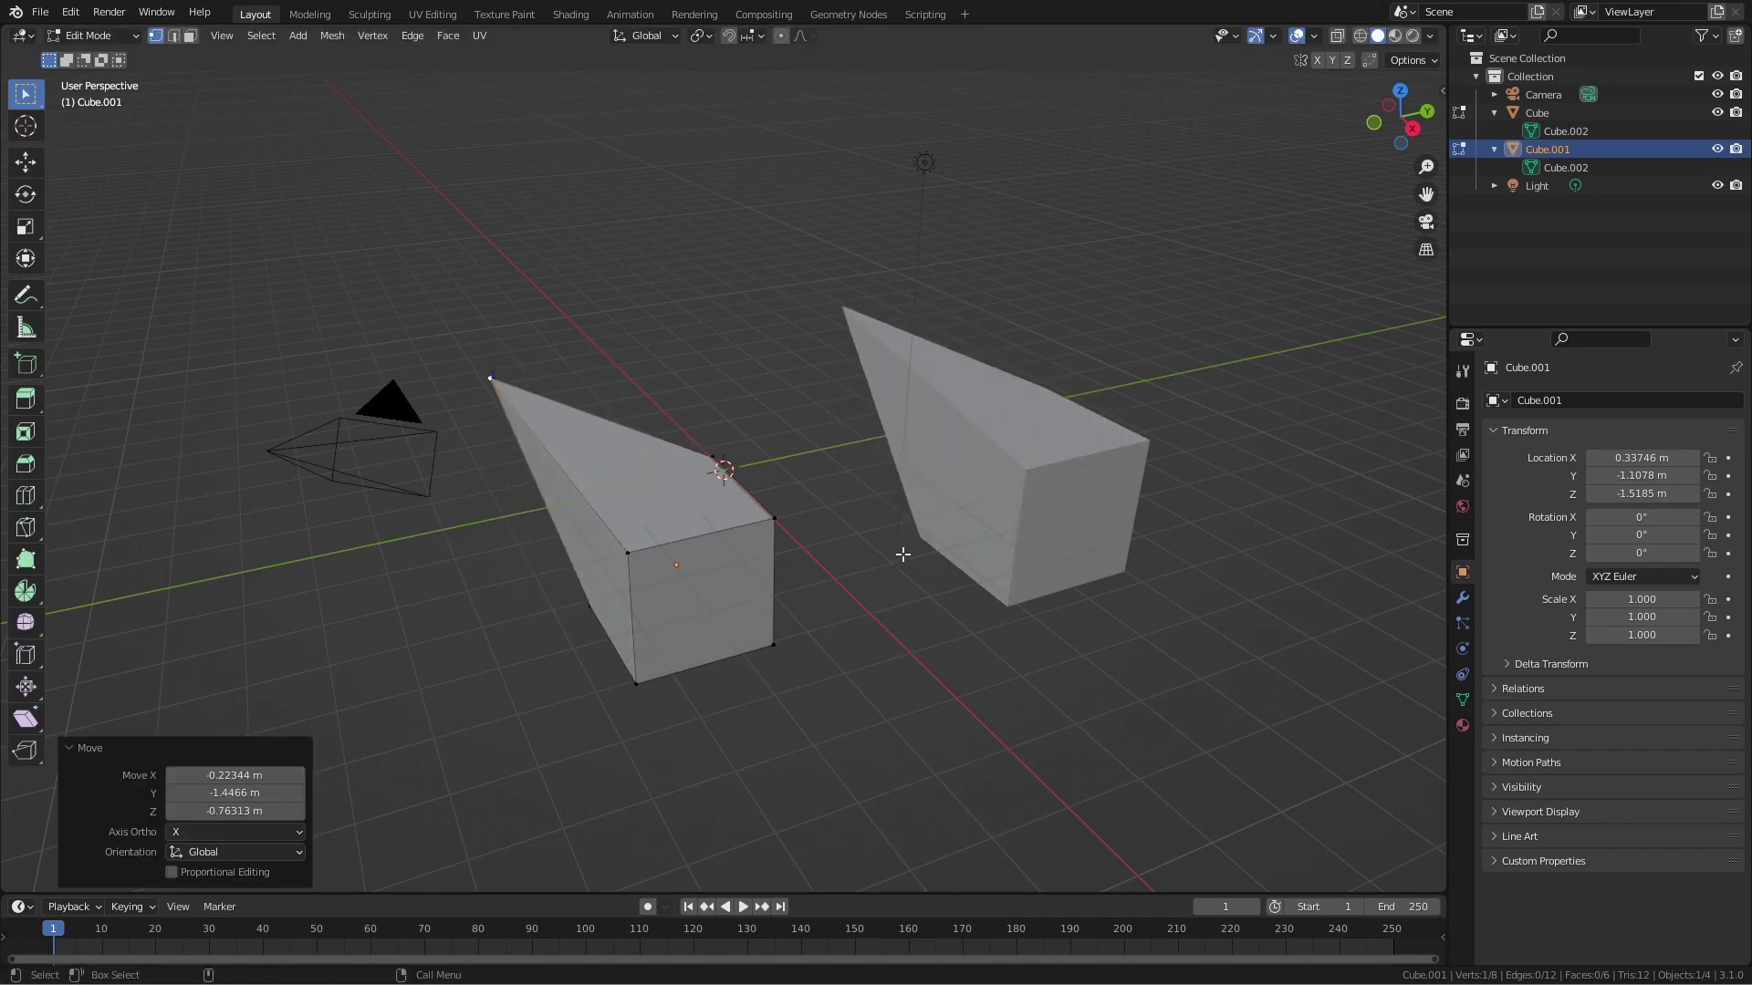
key(Tab)
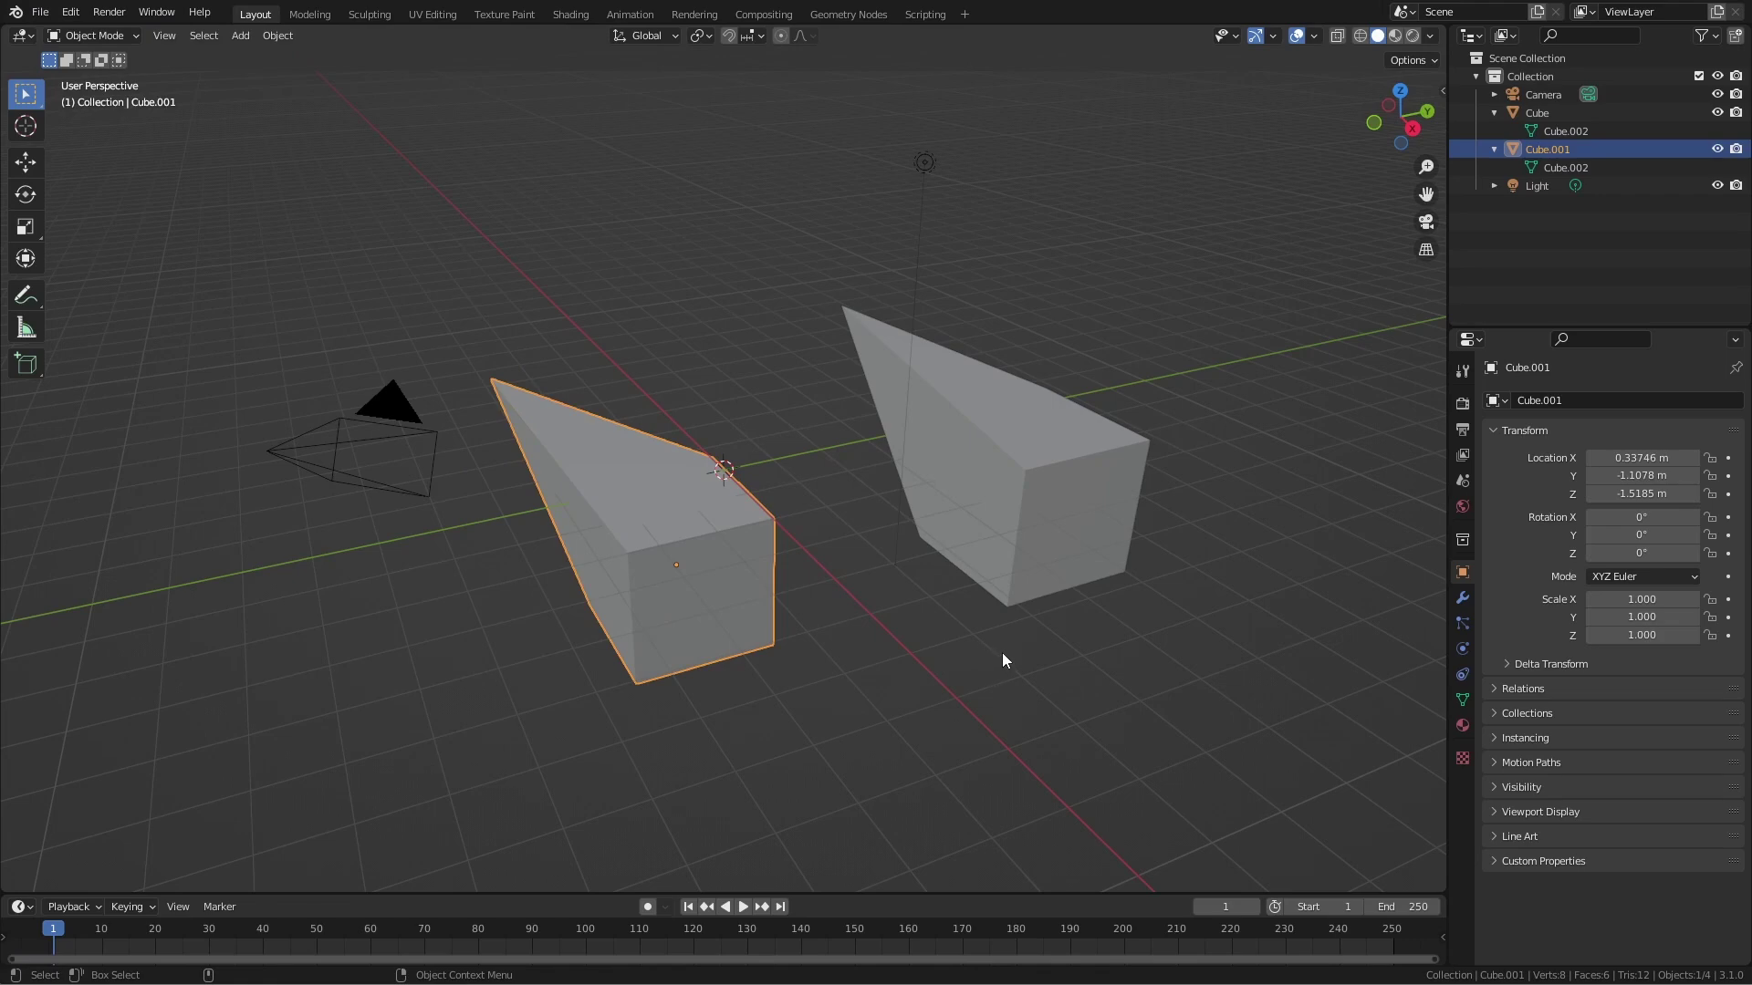
click(1462, 597)
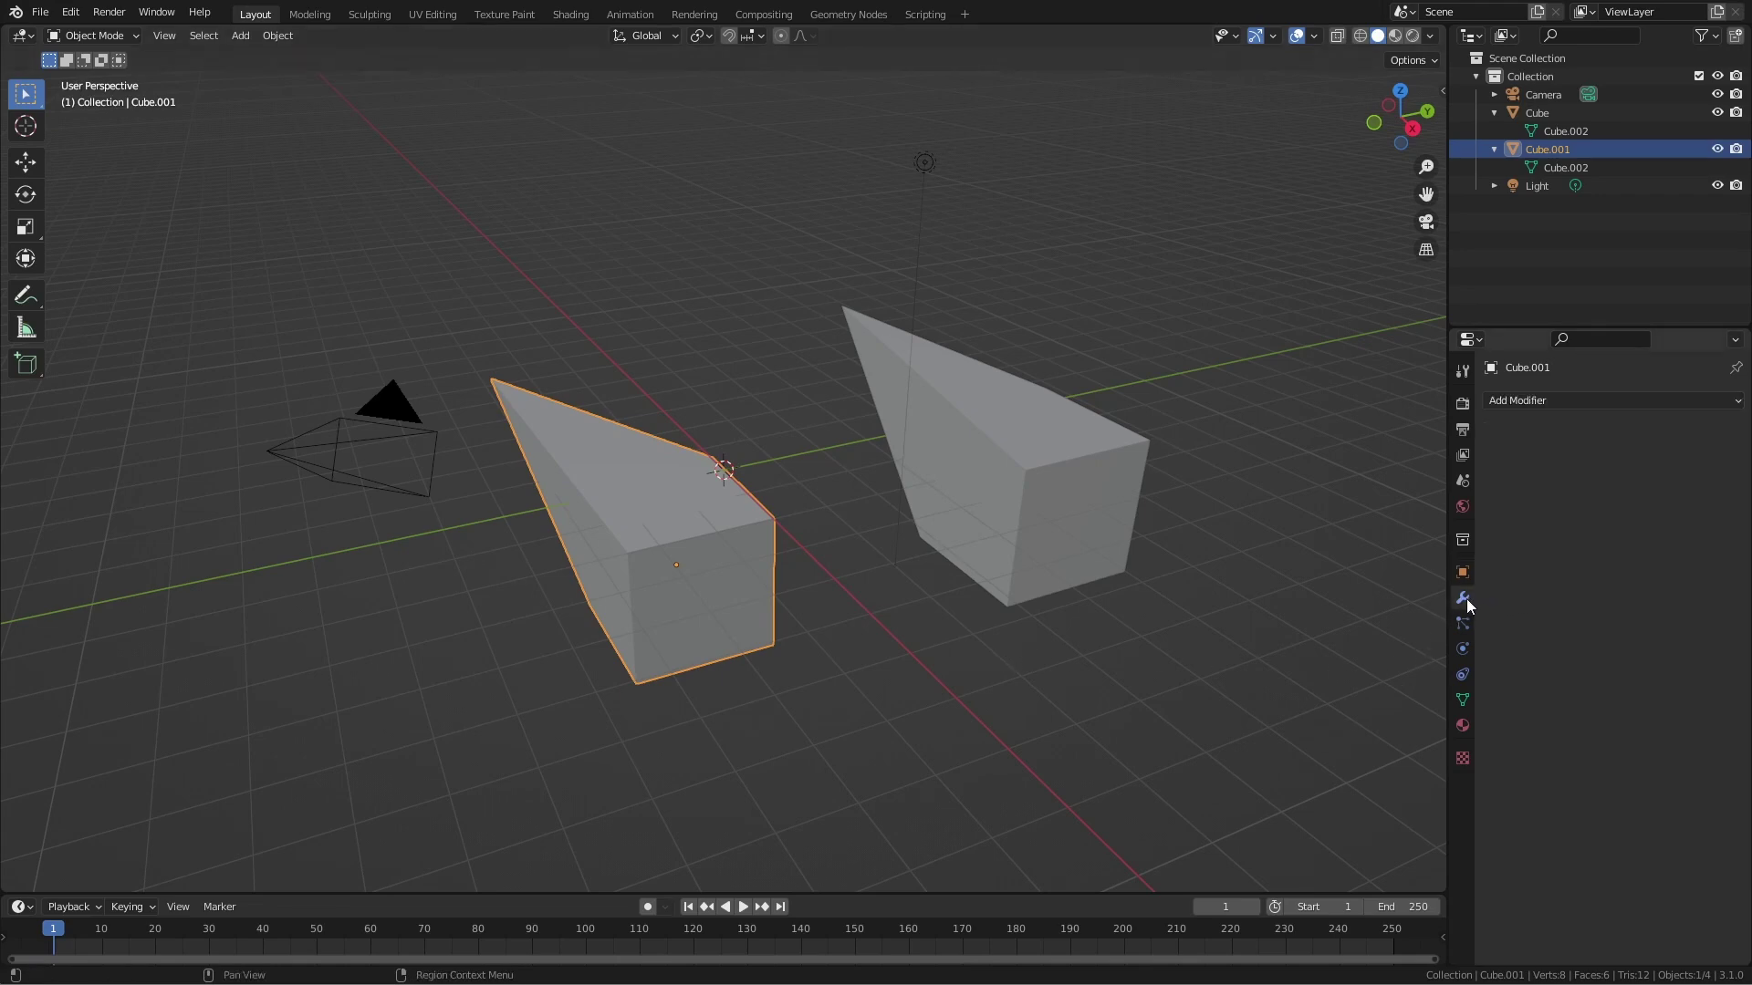
click(1542, 401)
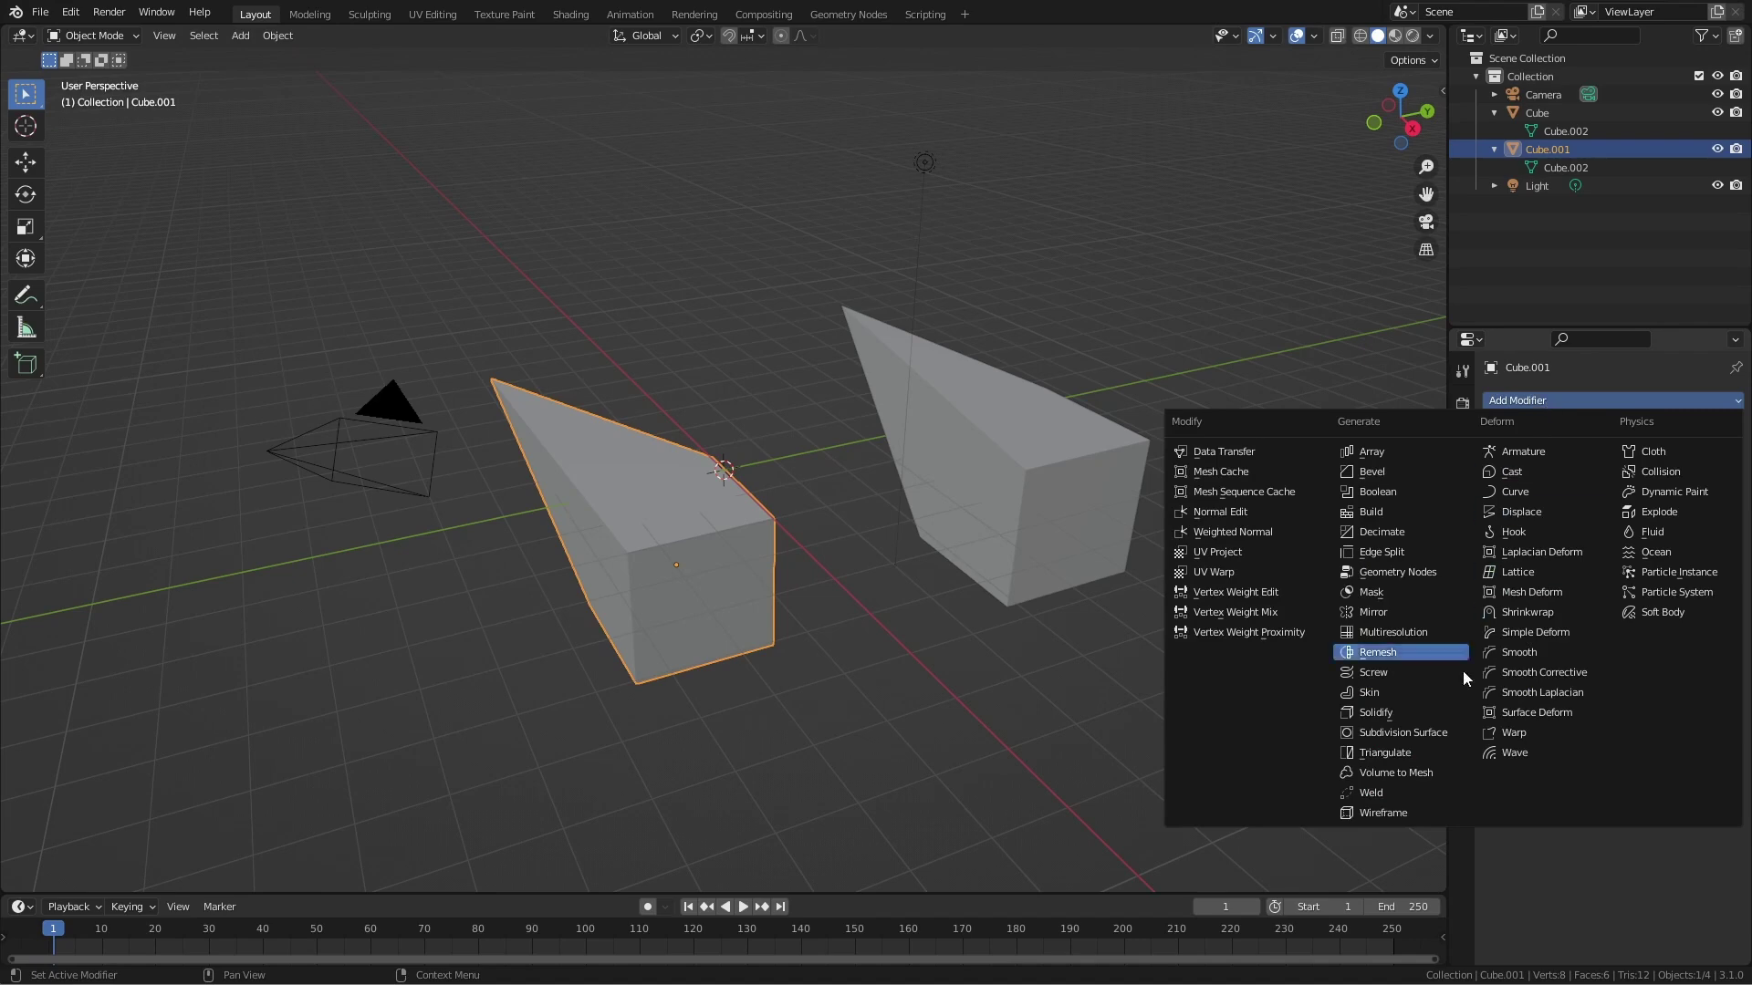
click(1405, 735)
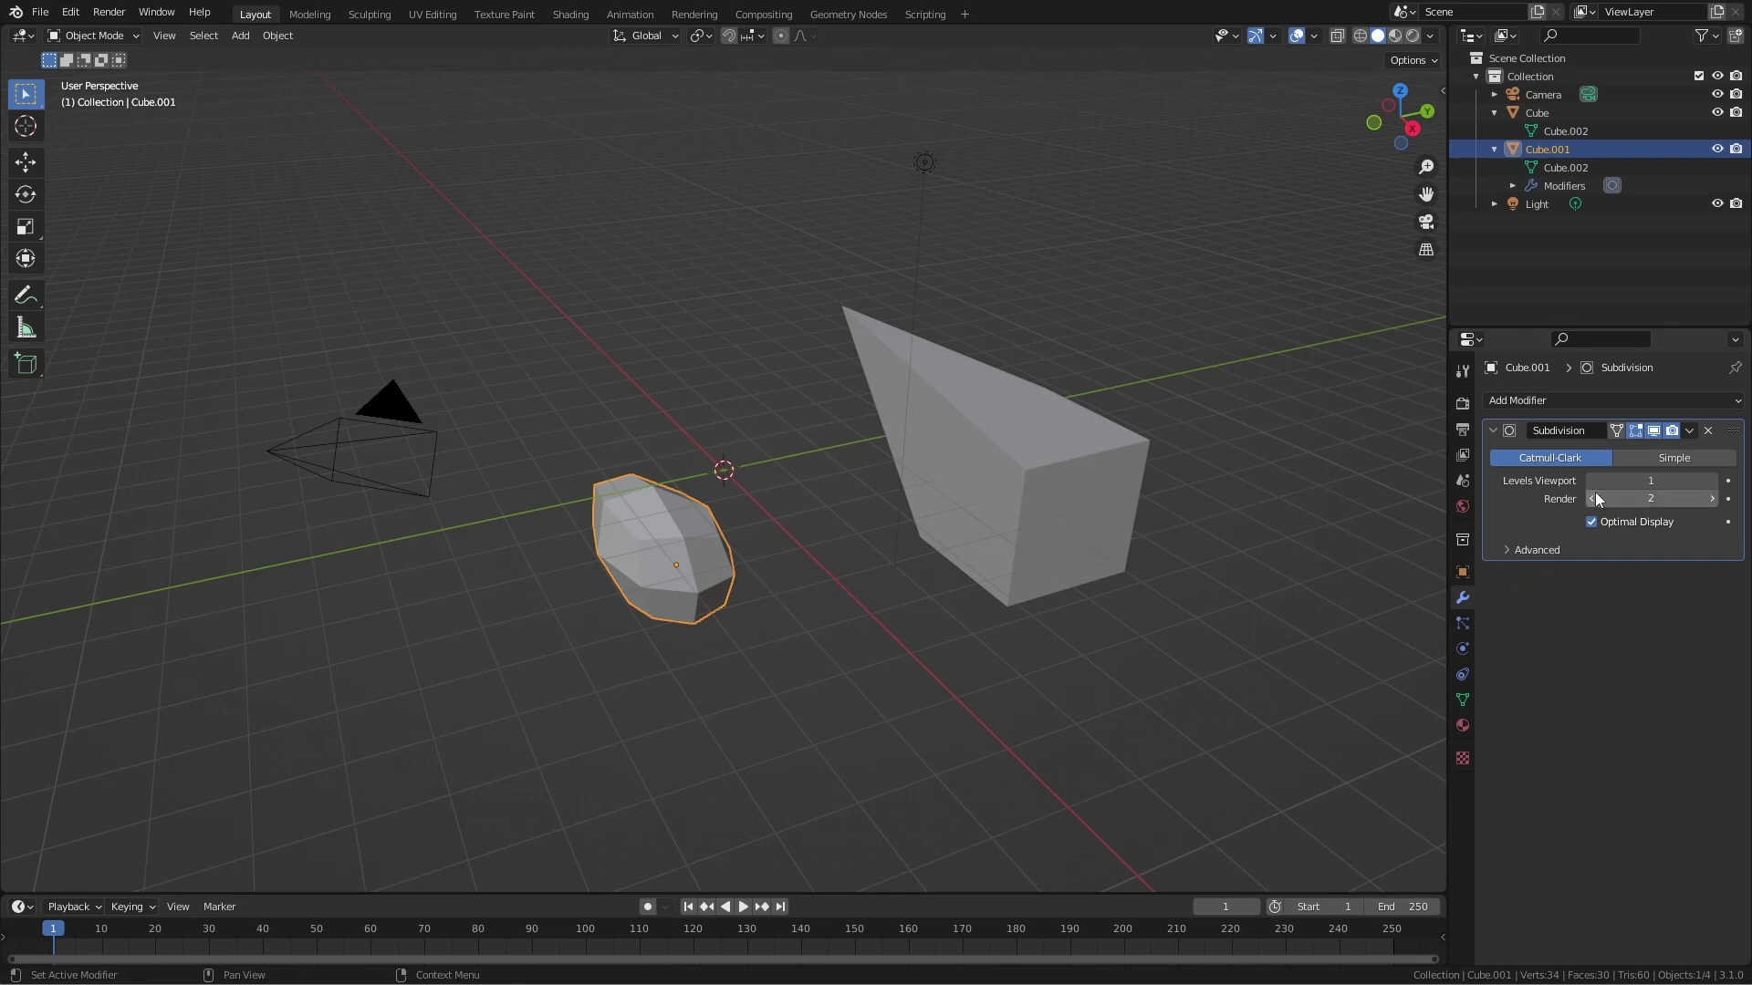
click(1709, 481)
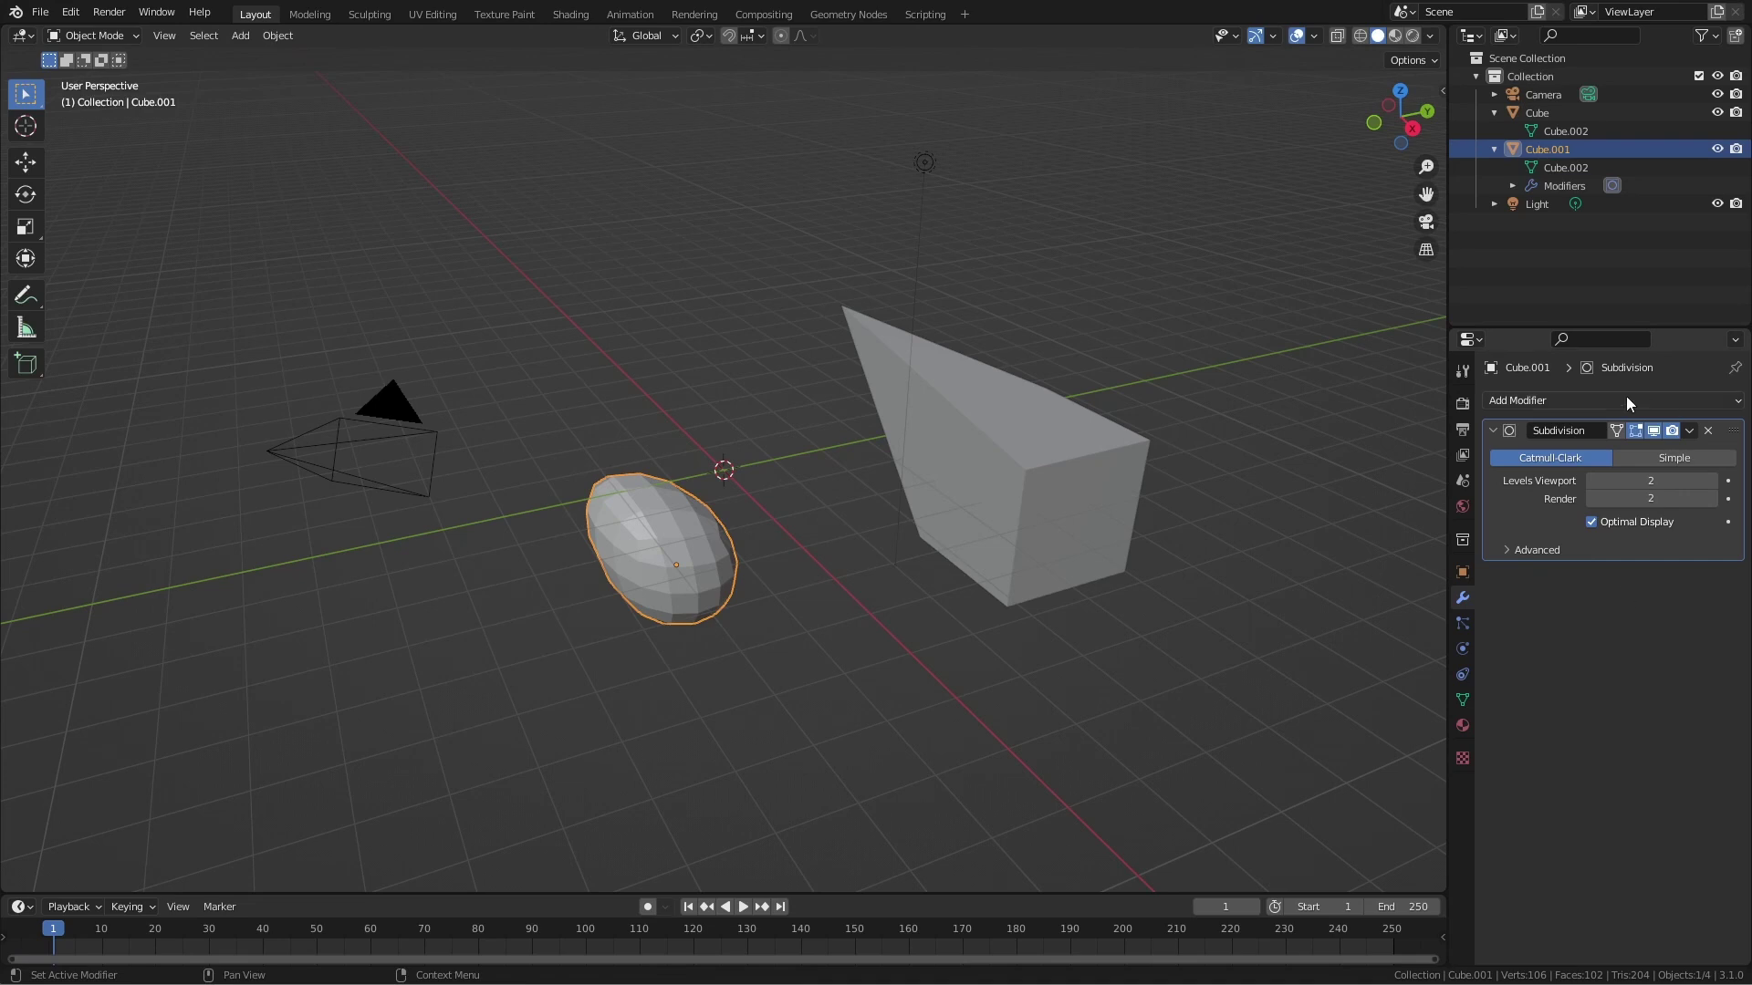
click(1654, 431)
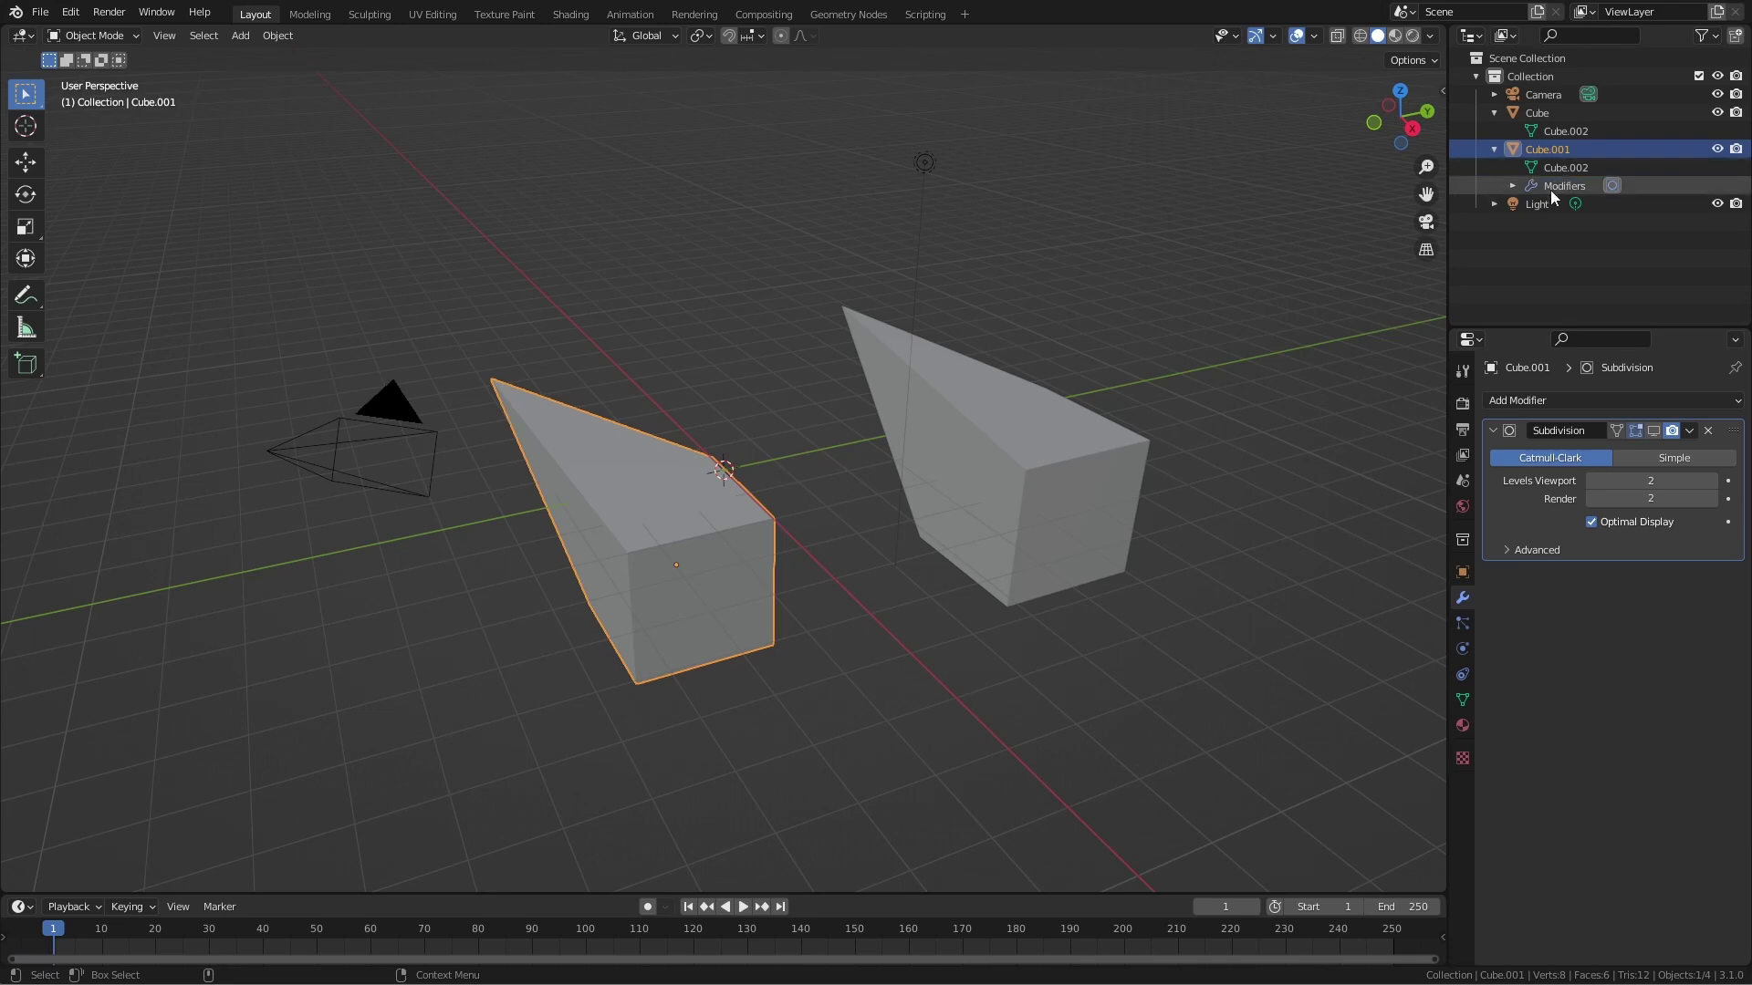
click(1653, 431)
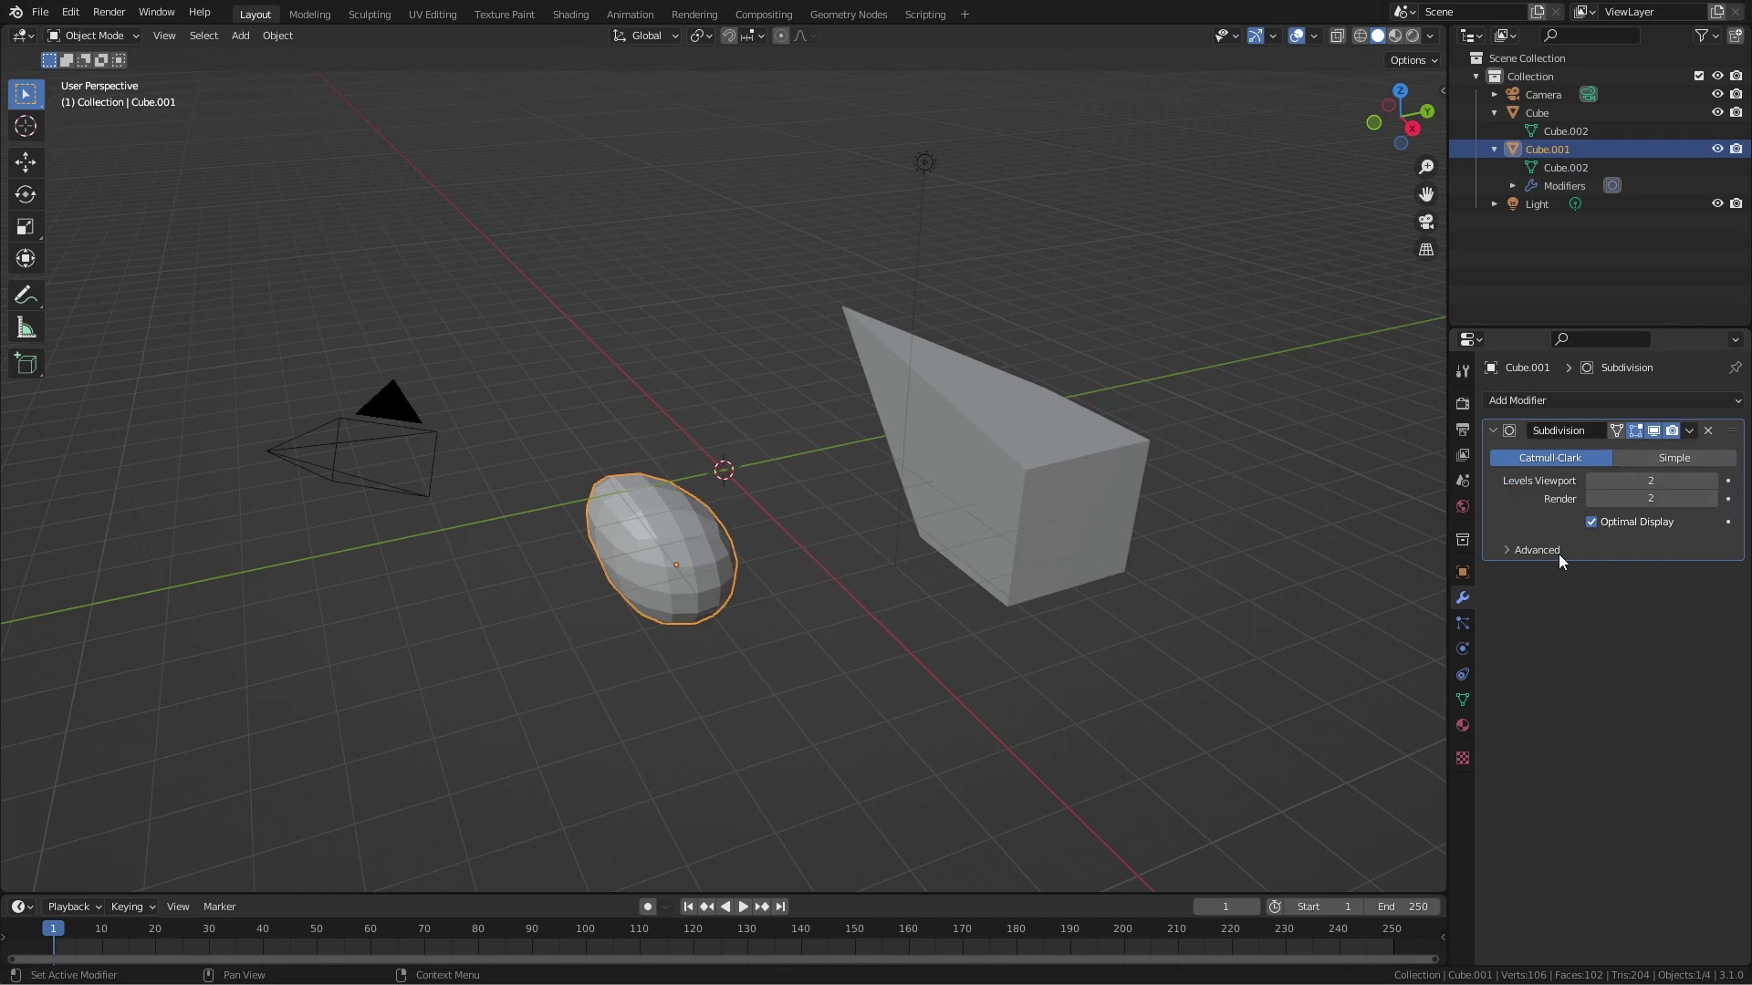
click(1578, 401)
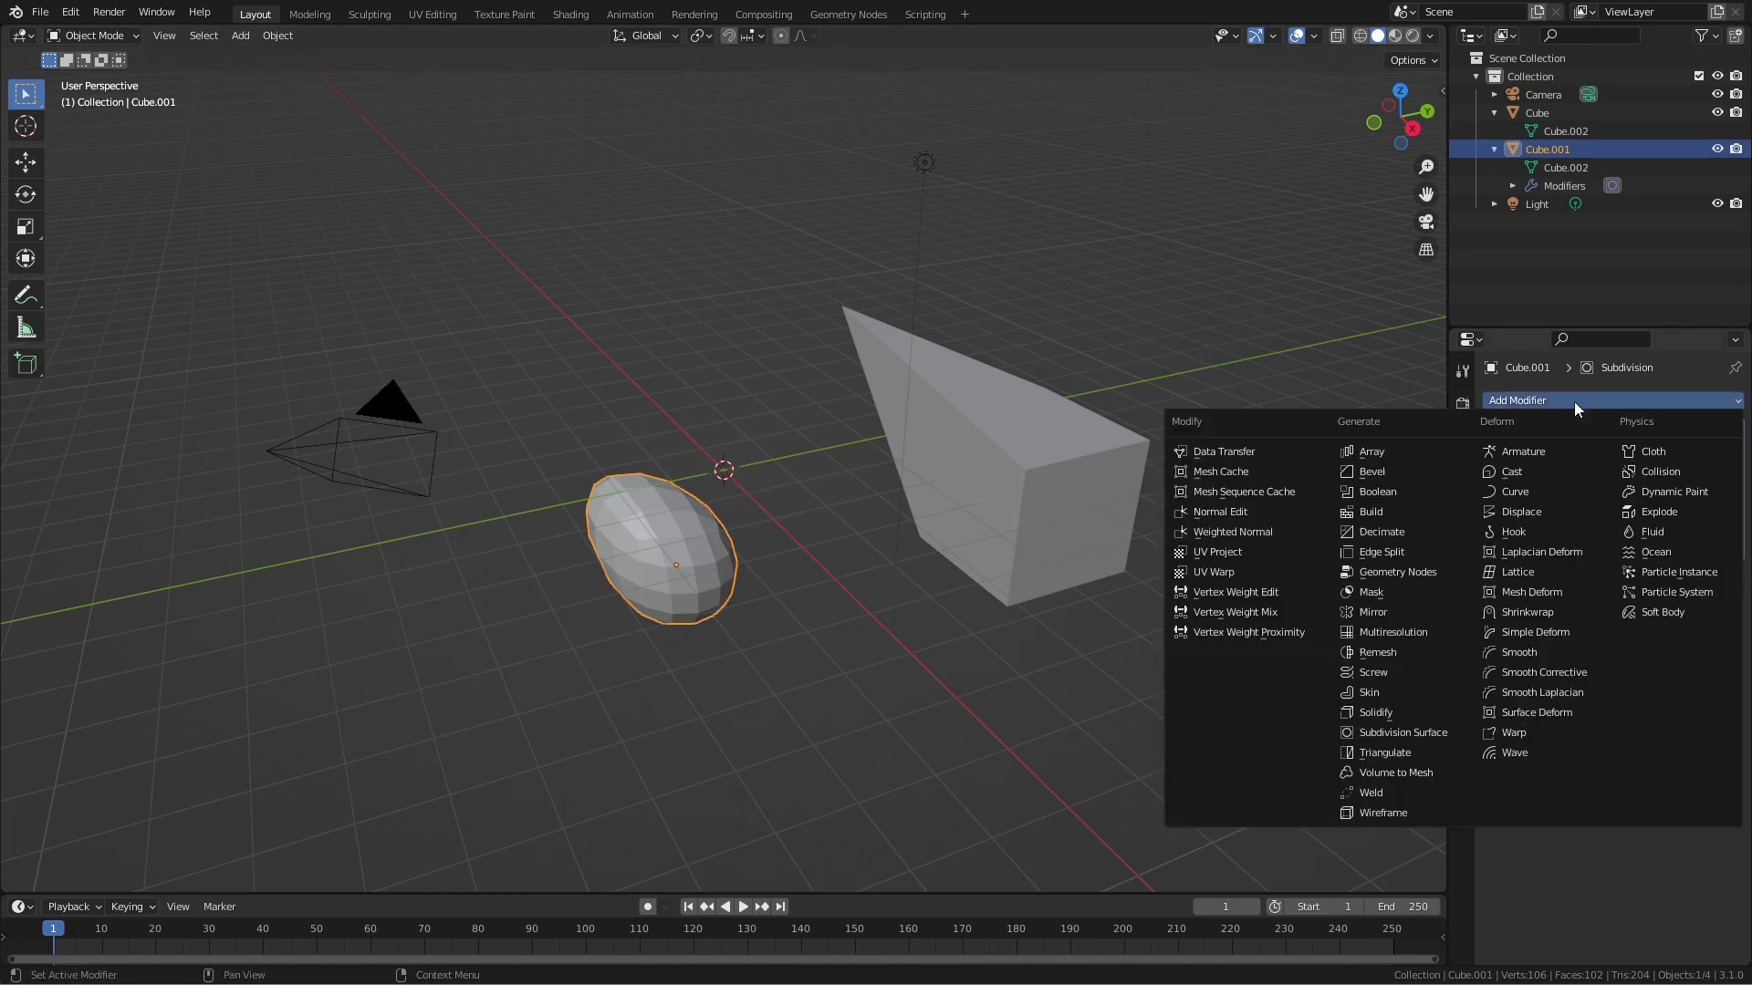
click(1375, 451)
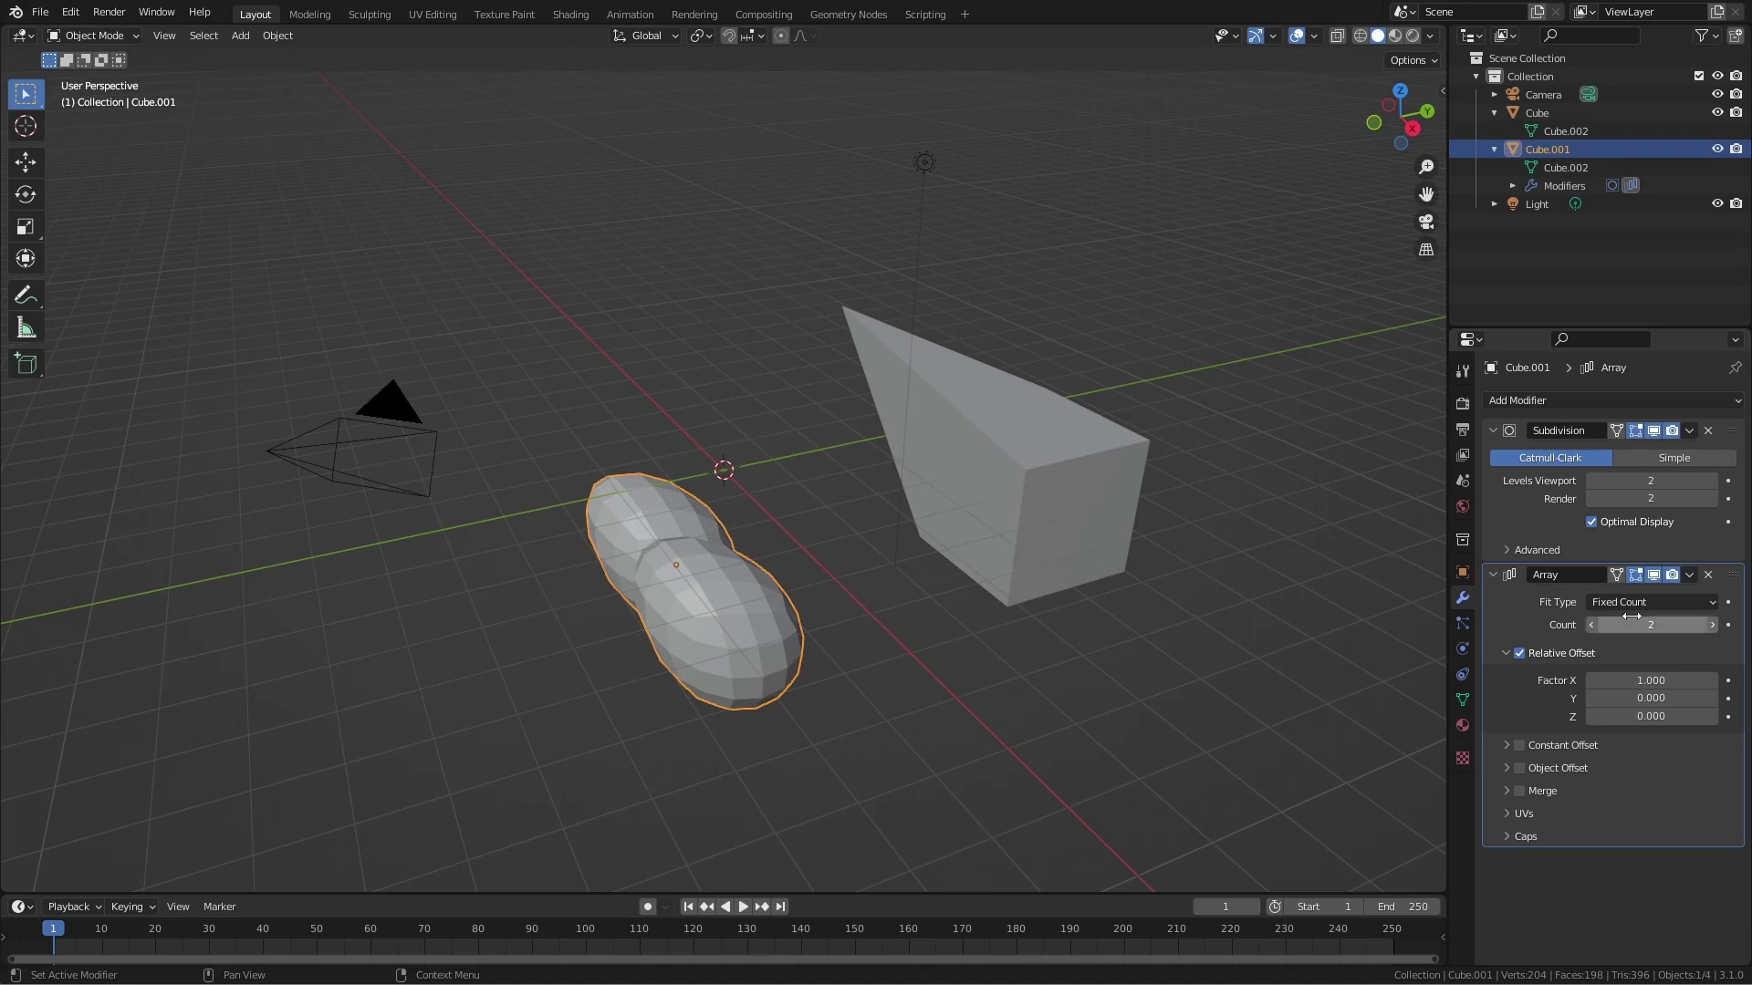
click(1709, 575)
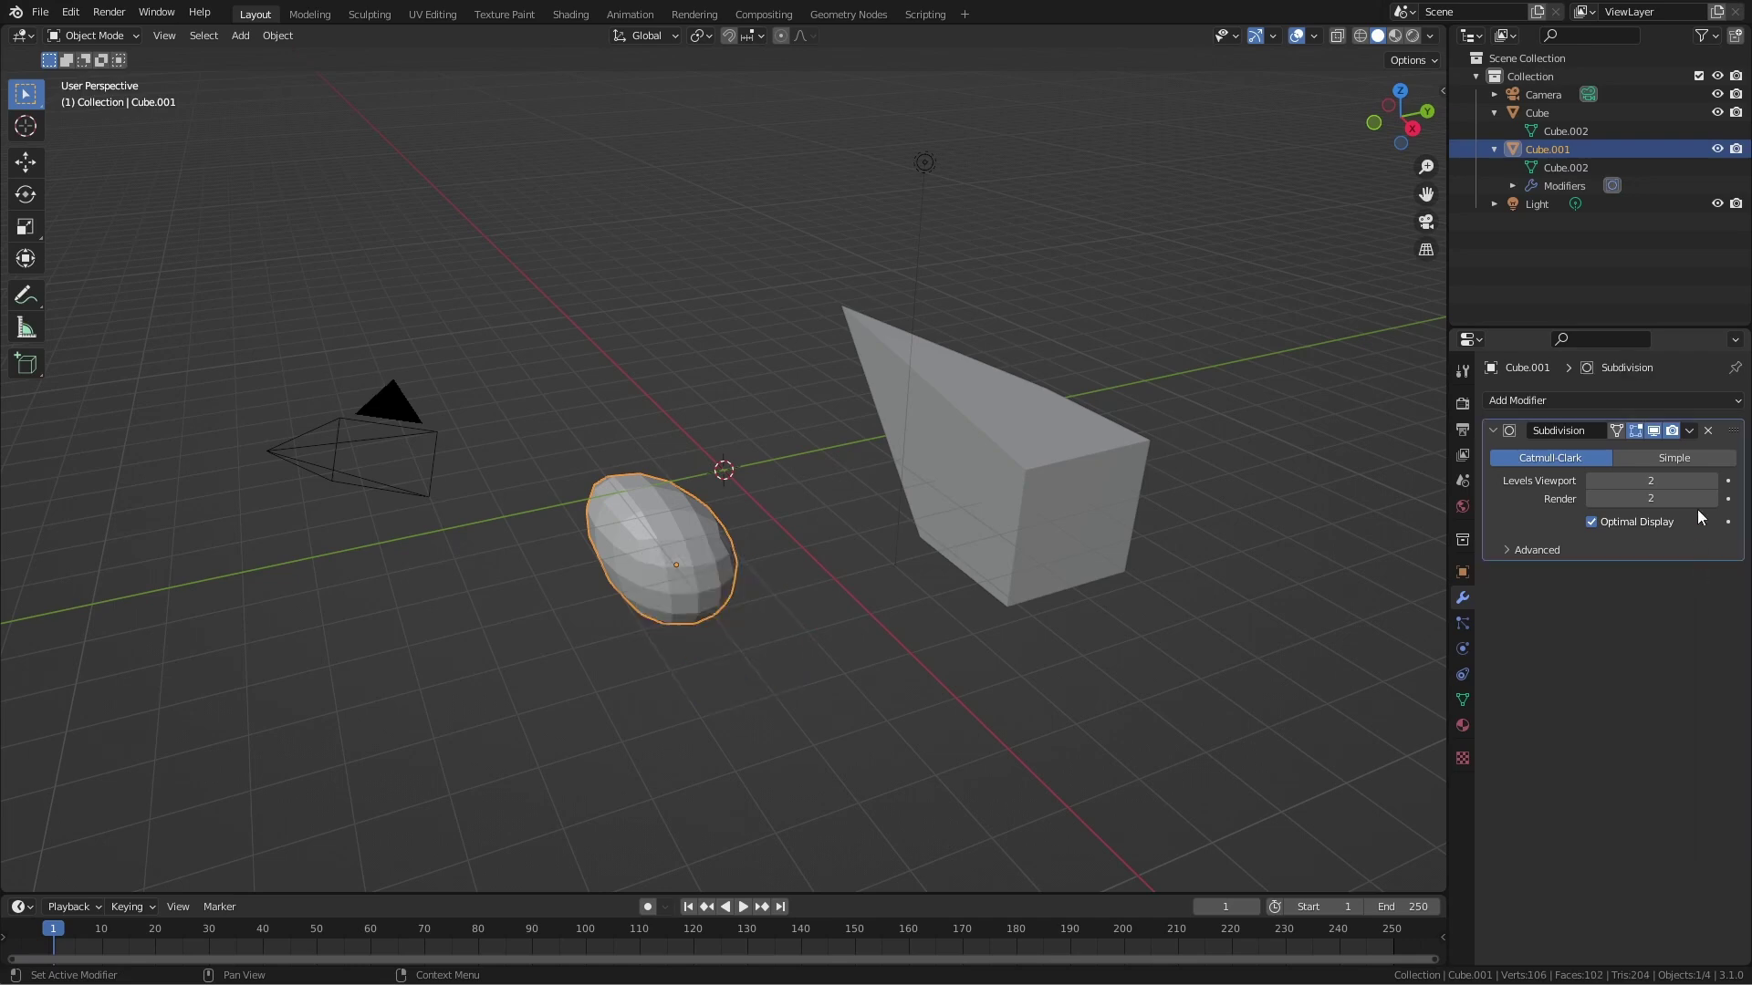
Replace Cube.001's Subdivision modifier with a Geometry Nodes modifier and widen the Properties panel.
click(1707, 431)
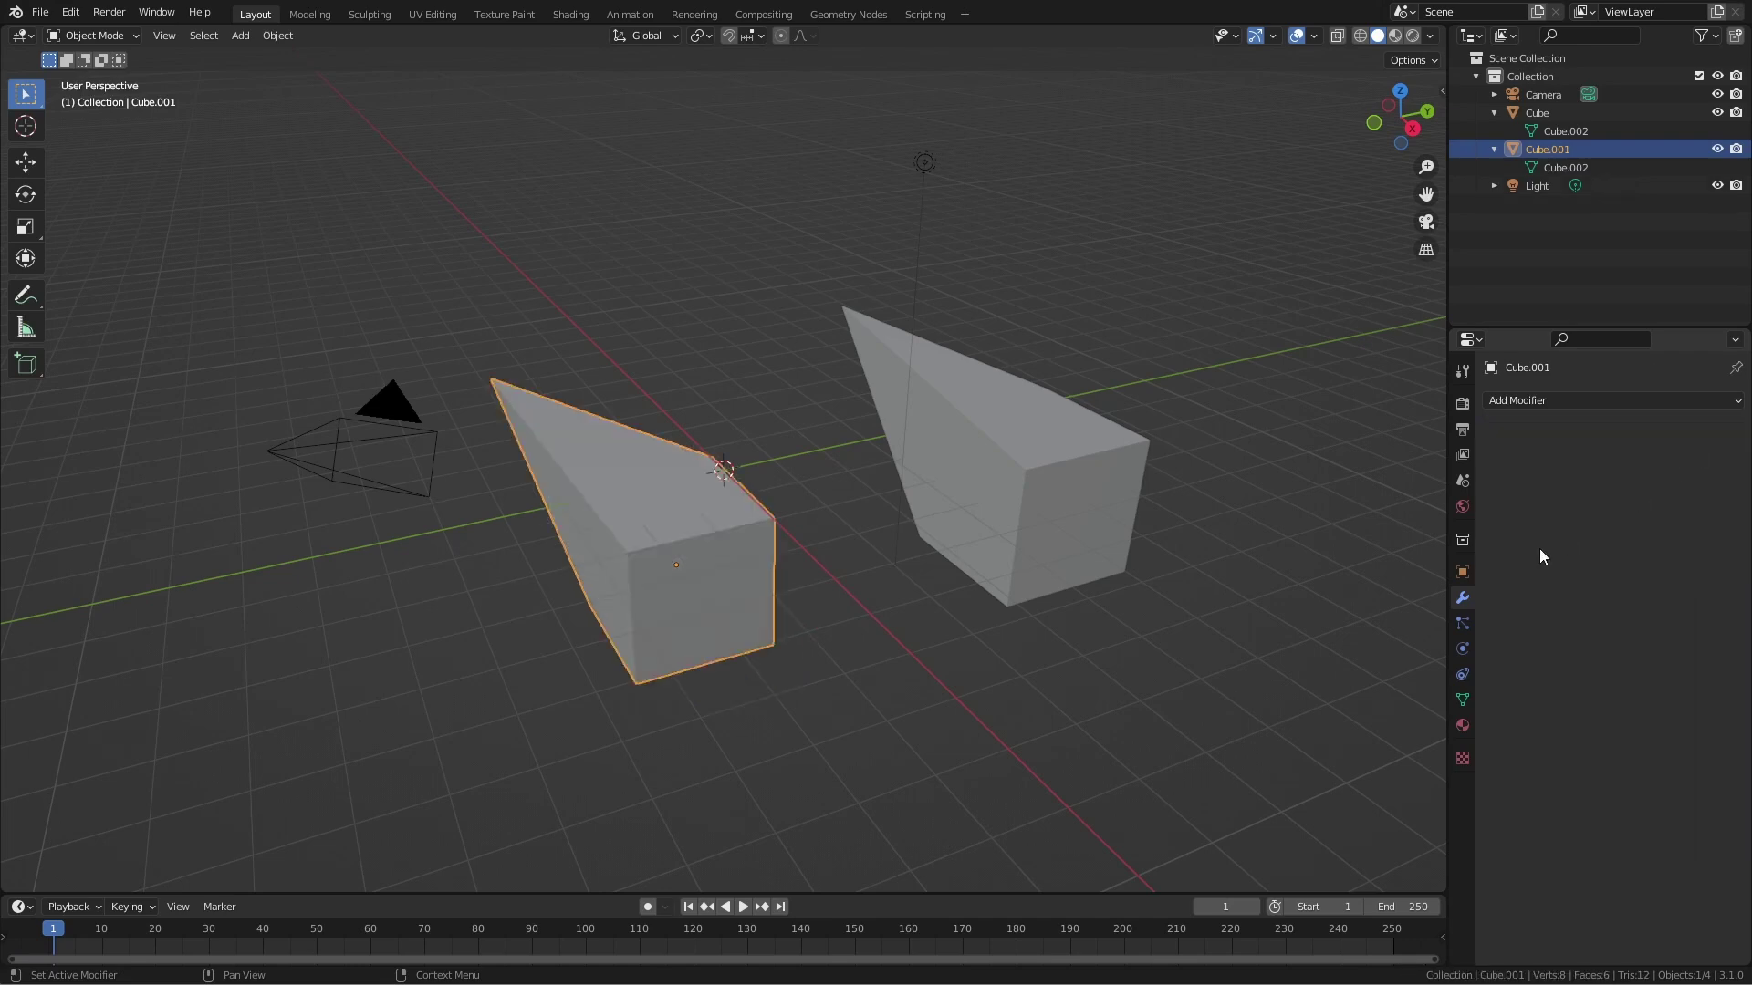
click(1538, 401)
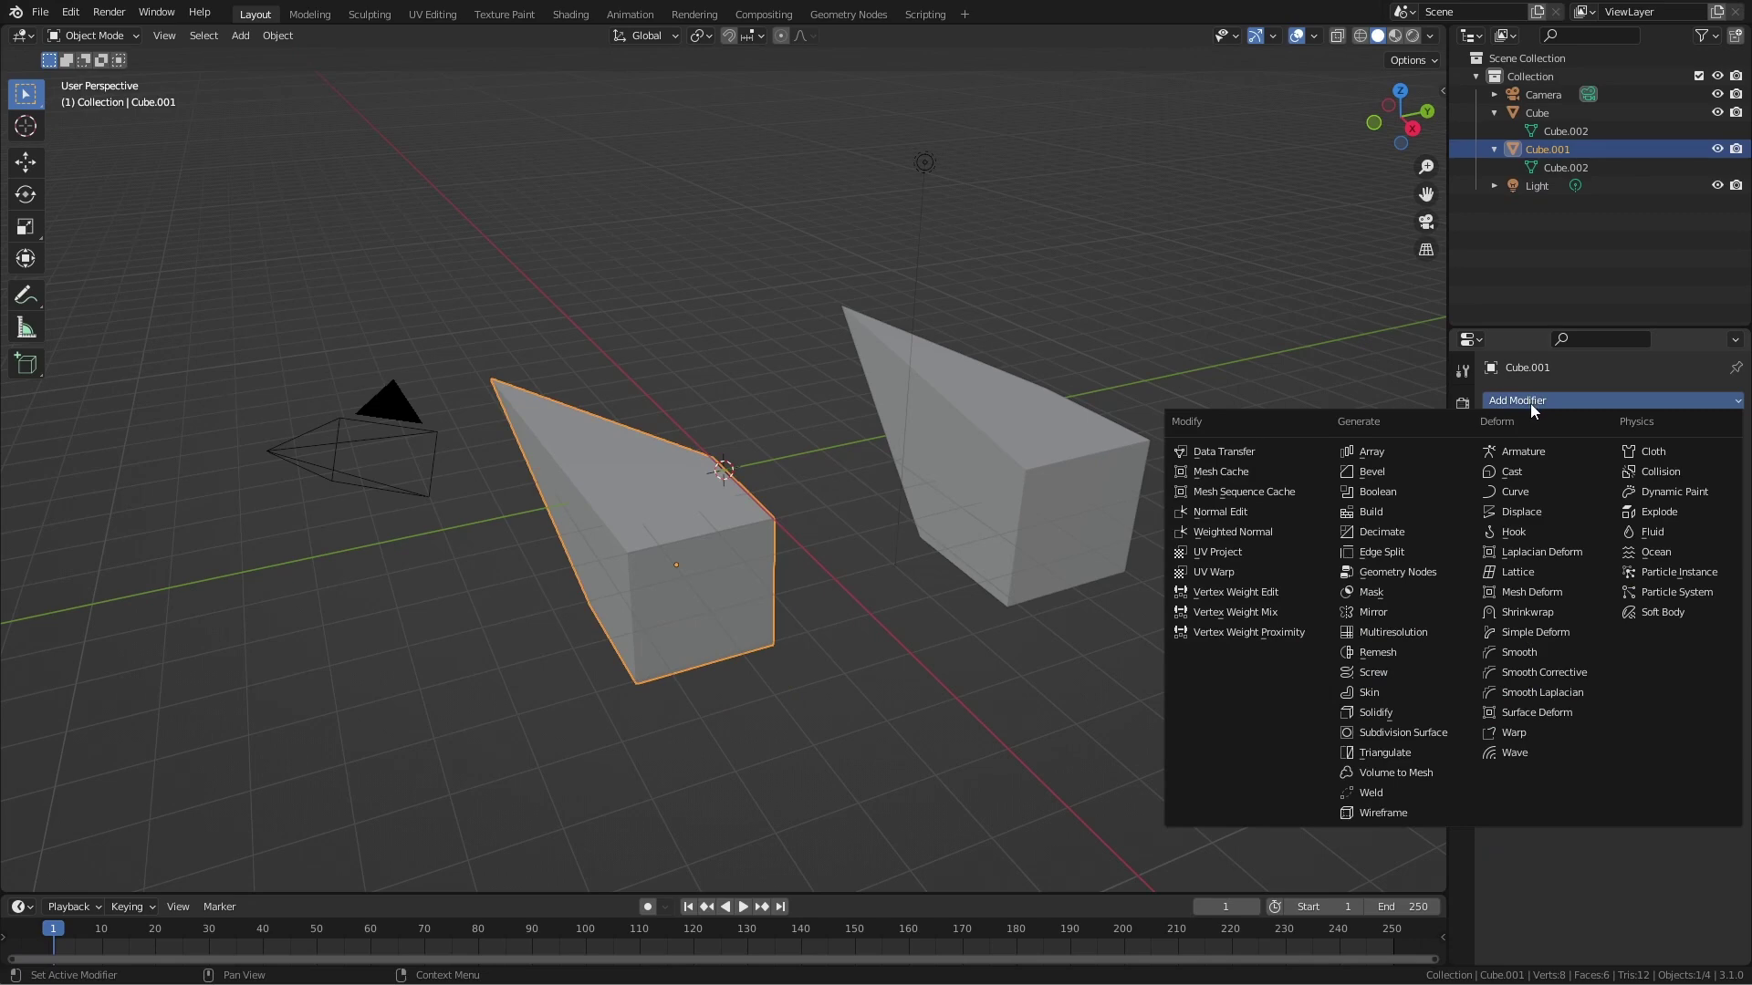
click(1412, 575)
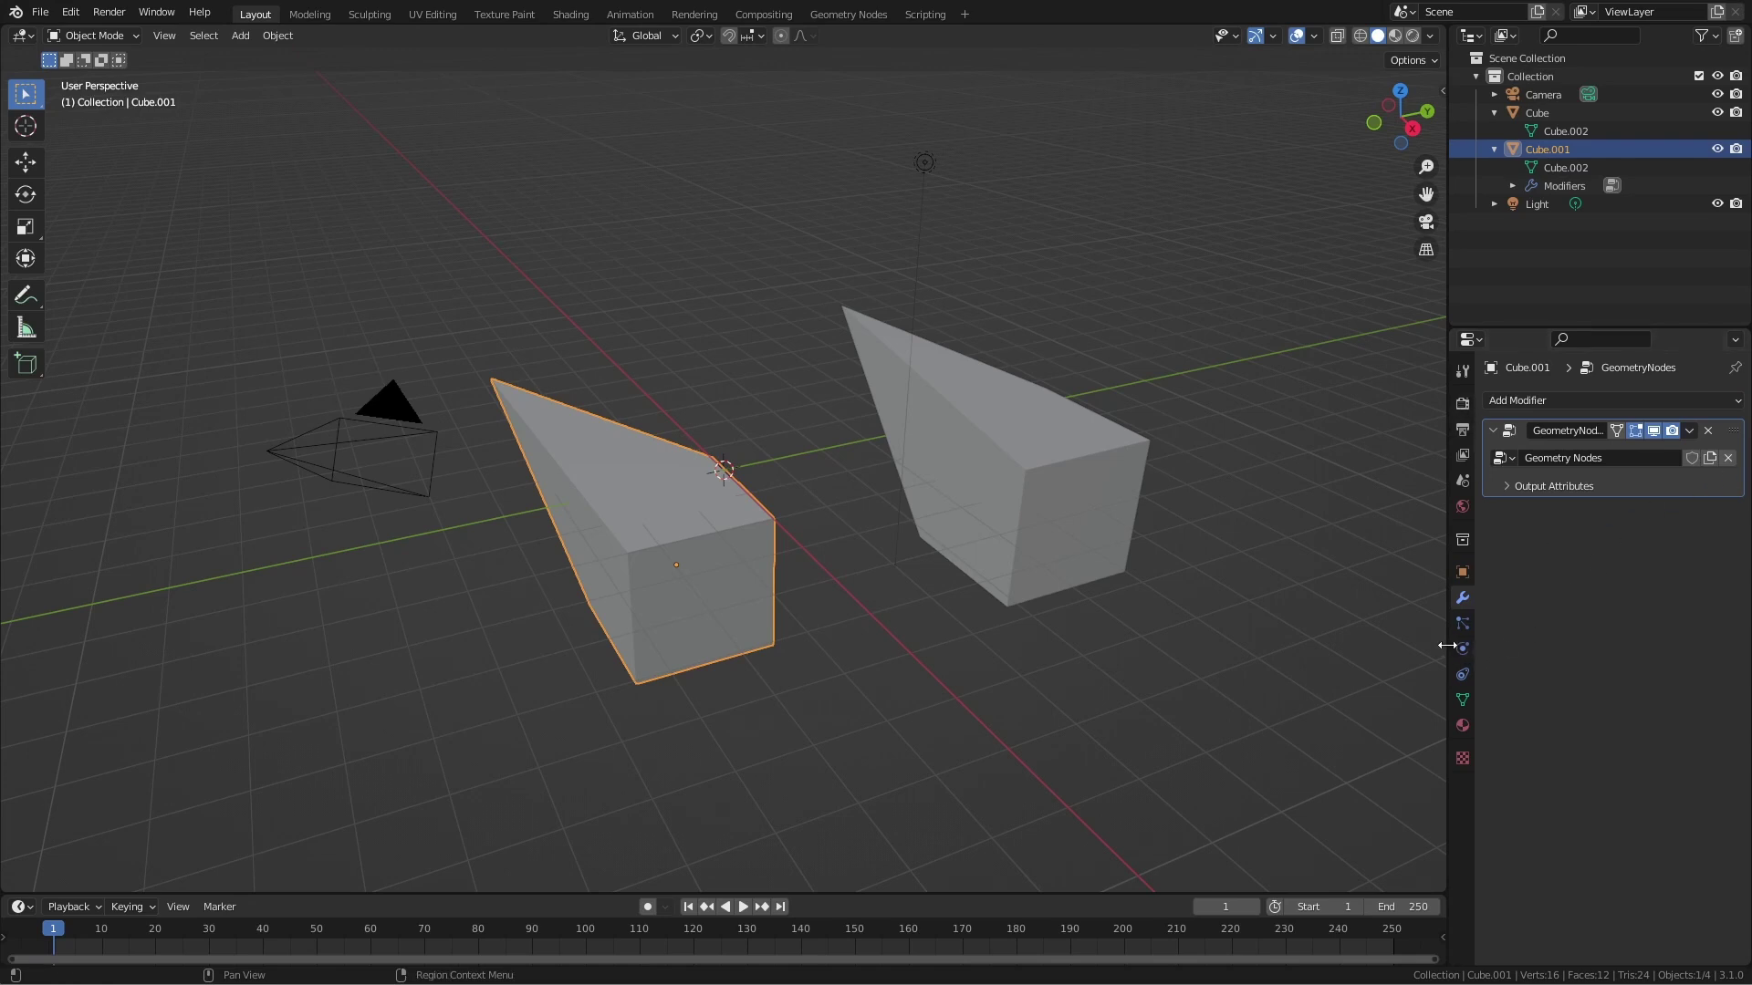
drag(1449, 647, 1289, 675)
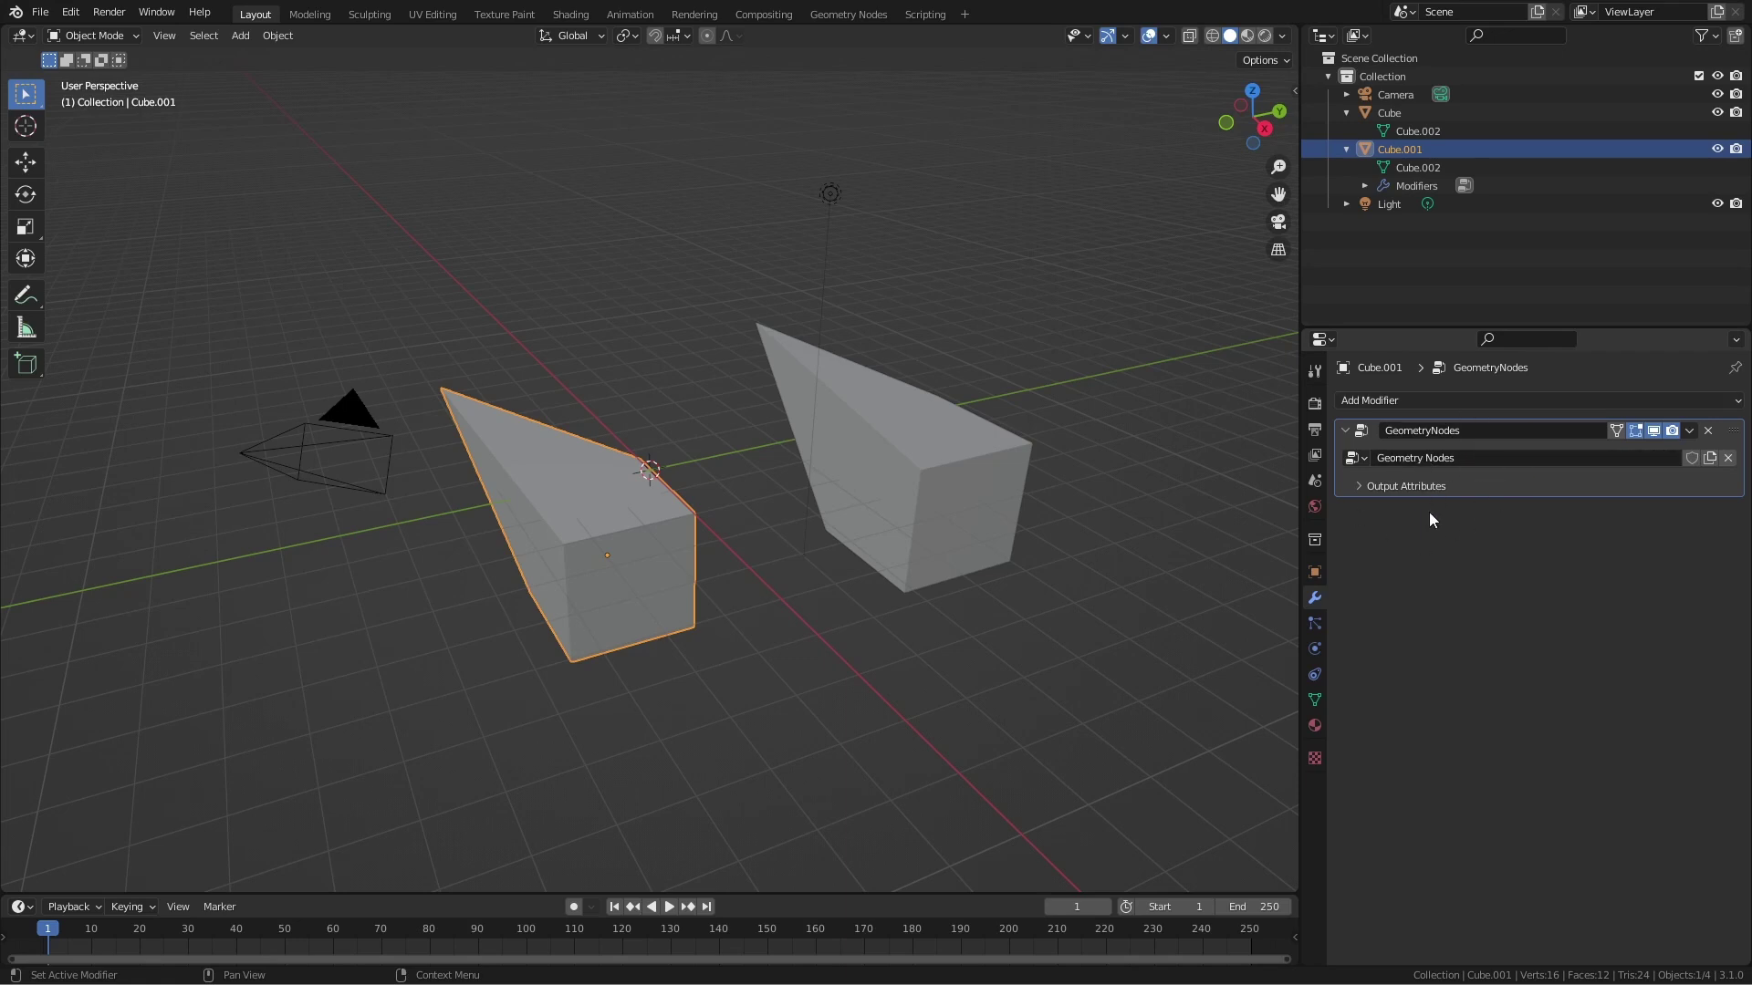
Rename the Geometry Nodes modifier to 'MyGN'.
click(1463, 432)
text(MyGN)
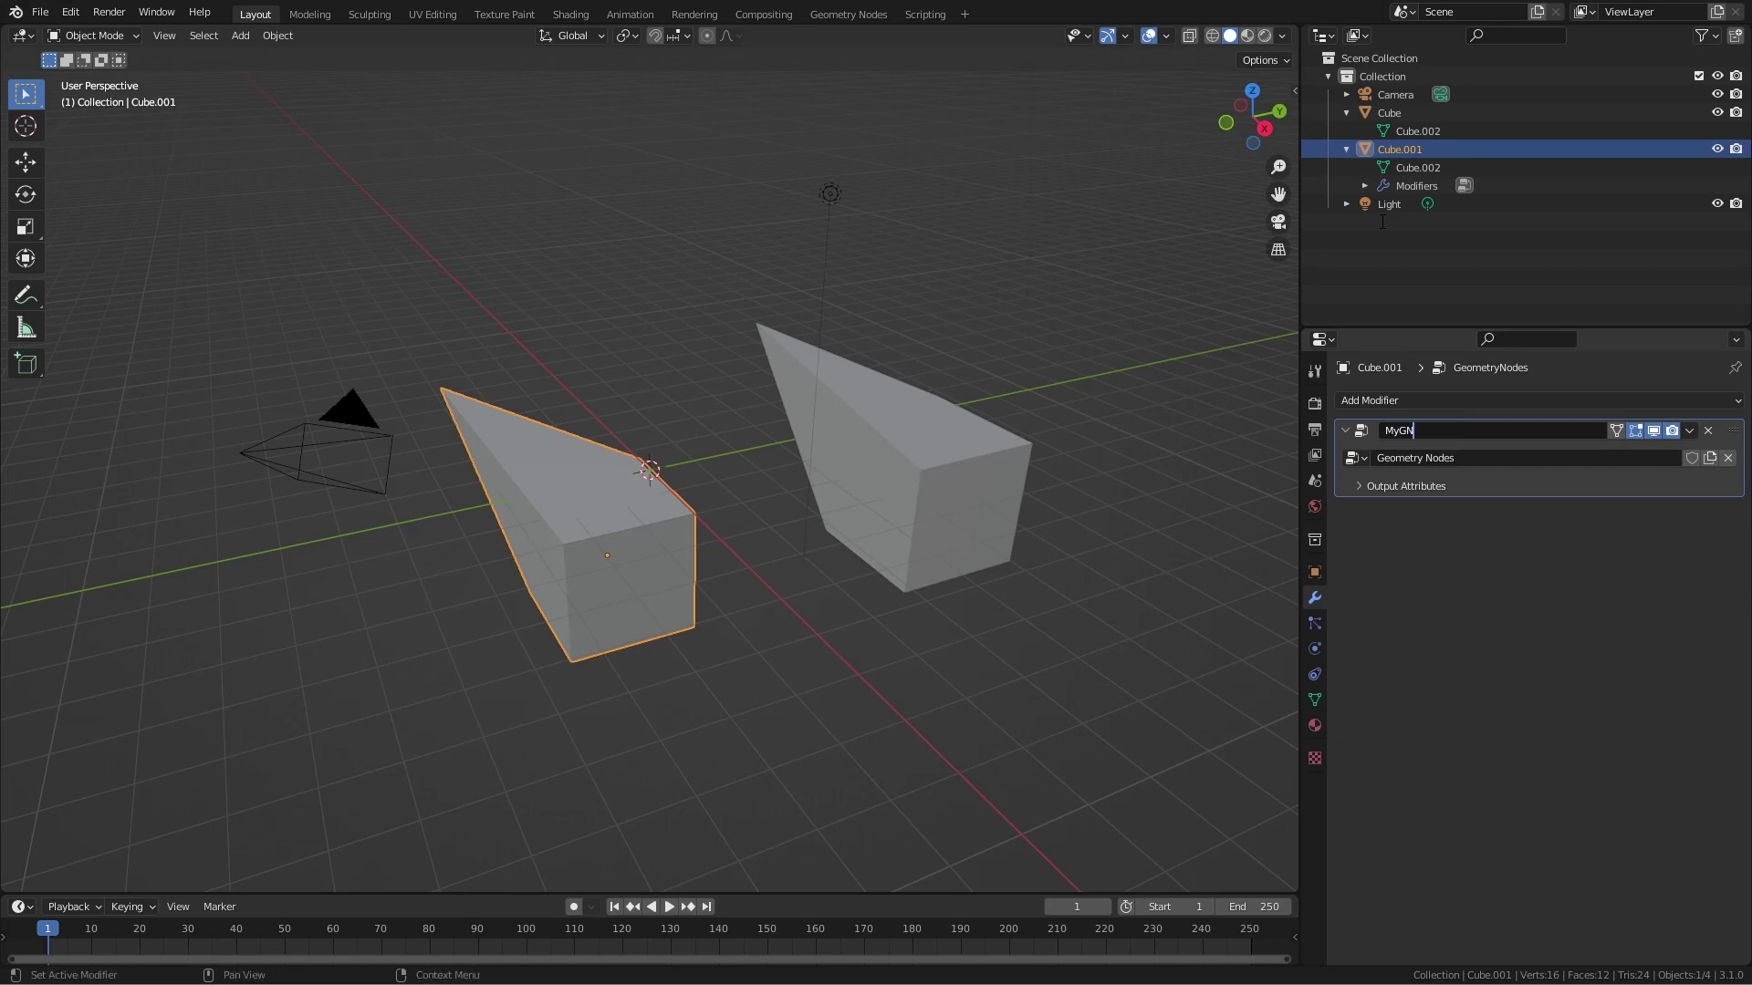
key(Return)
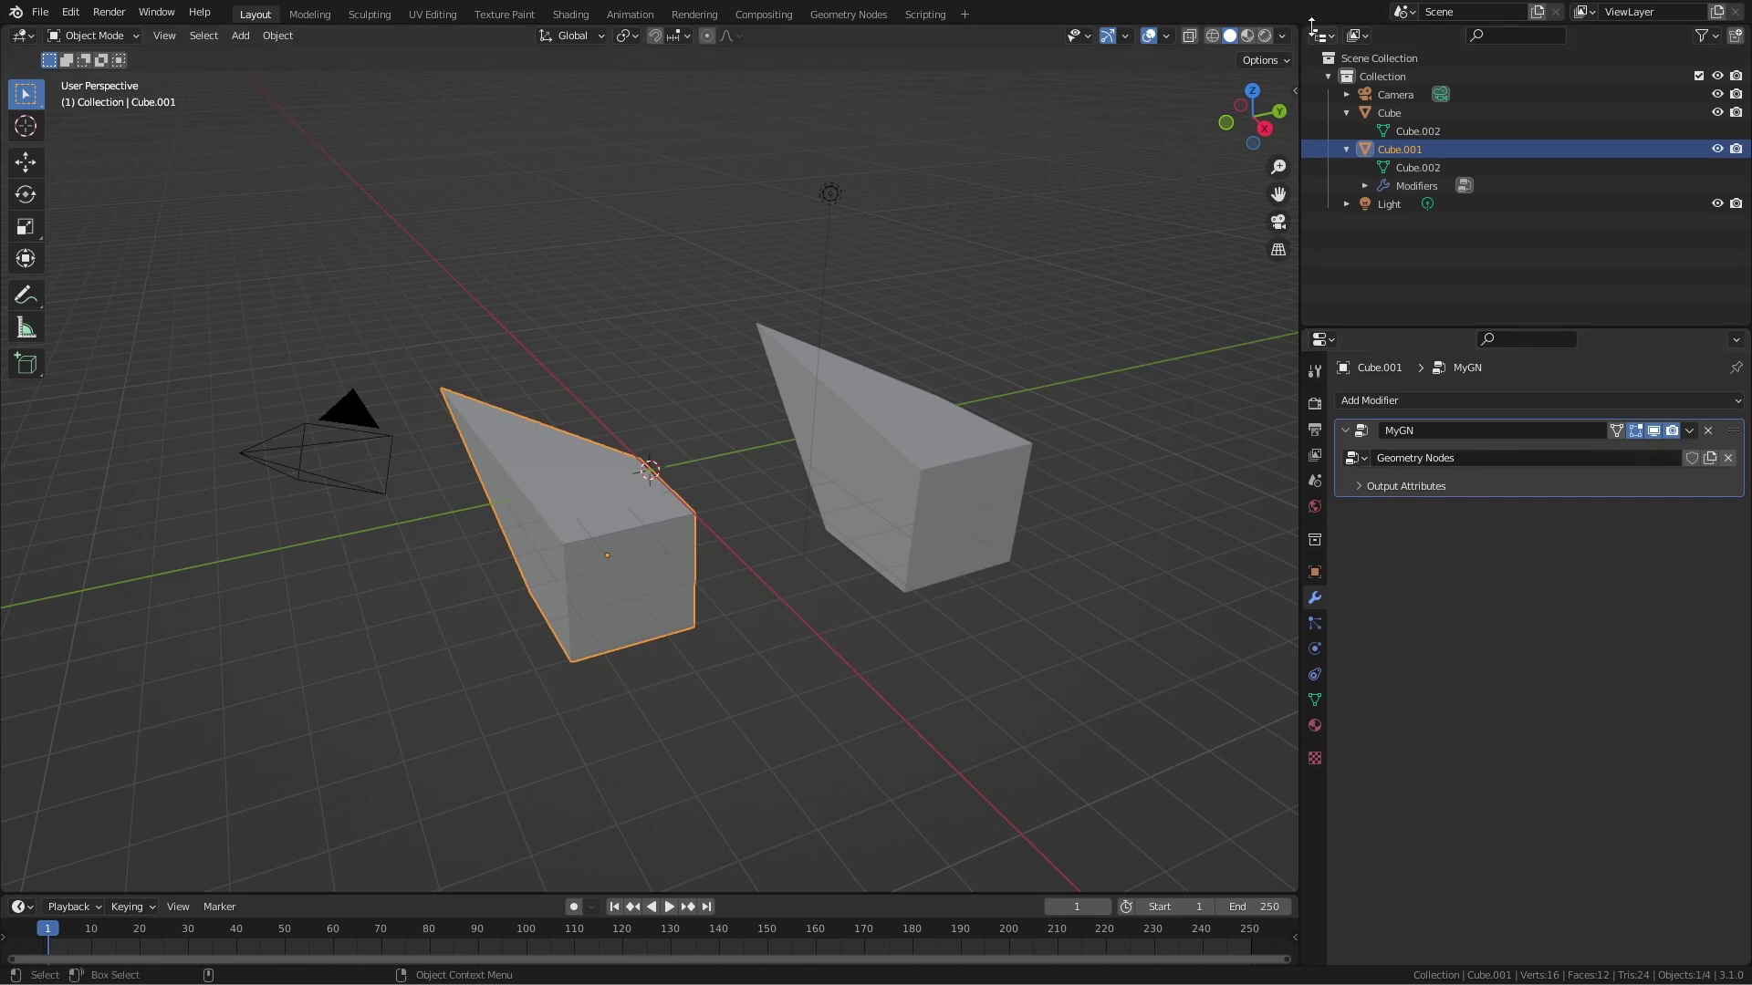
Split the viewport and show MyGN's node tree, centred, in a Geometry Node Editor.
drag(1292, 33, 299, 98)
click(326, 35)
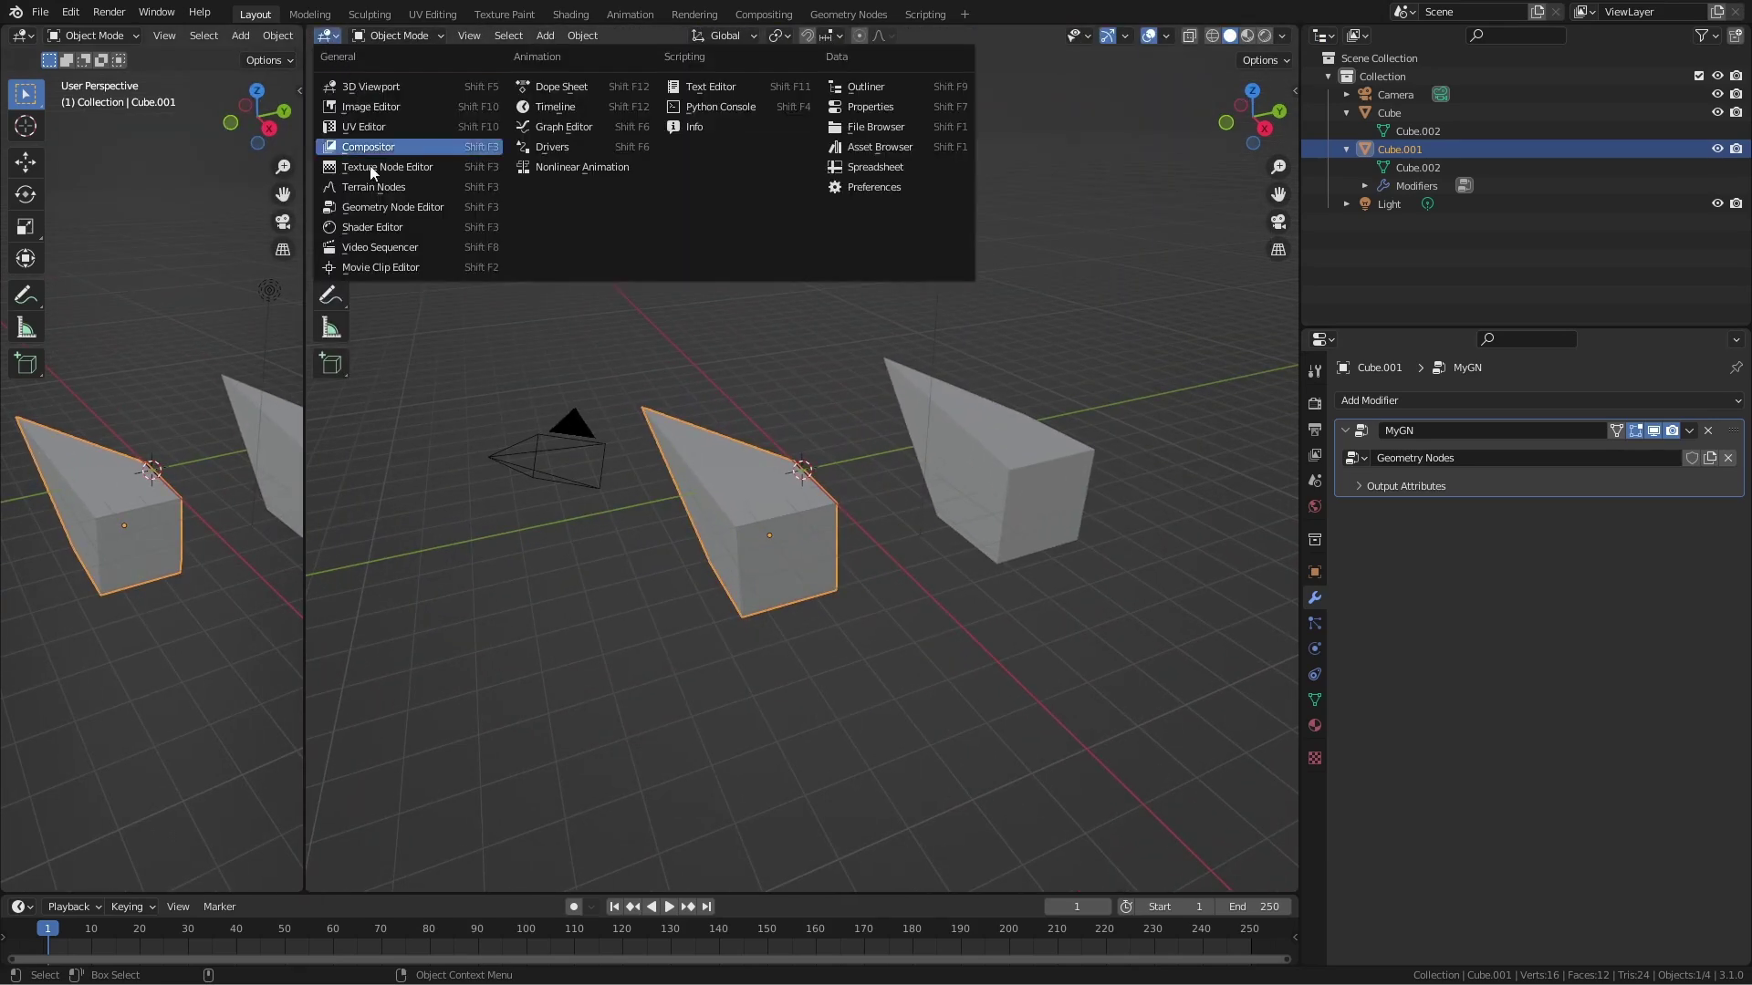
click(389, 211)
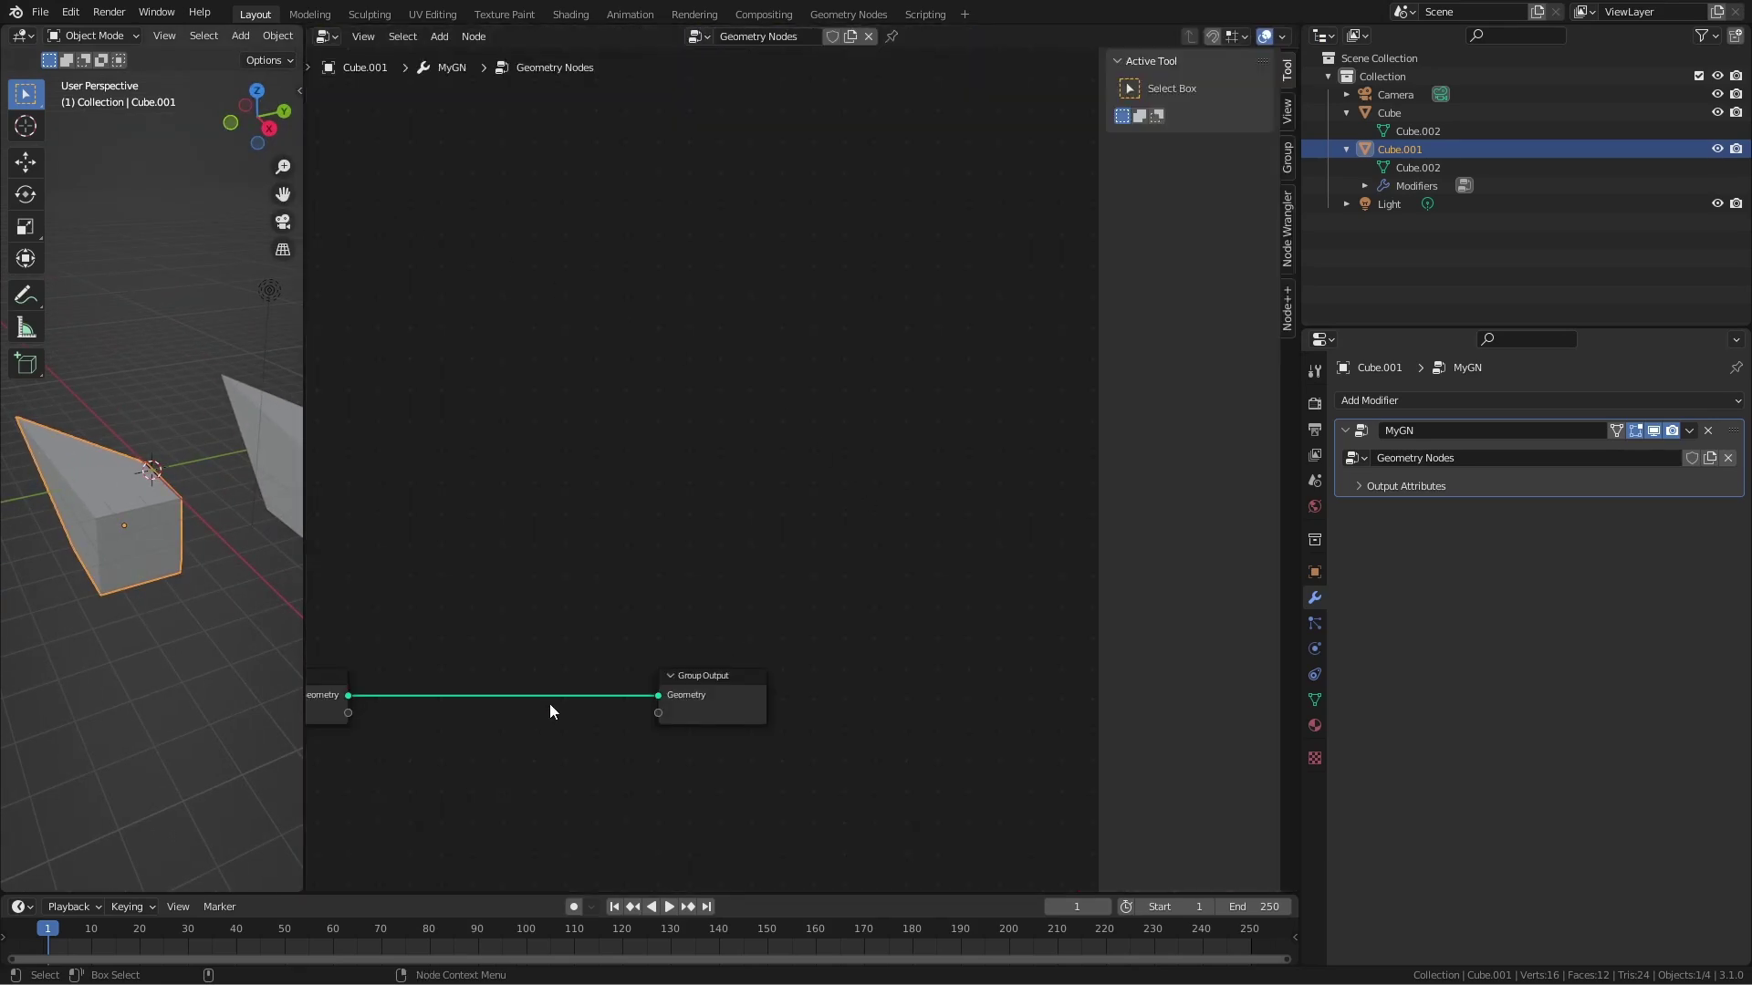
key(Home)
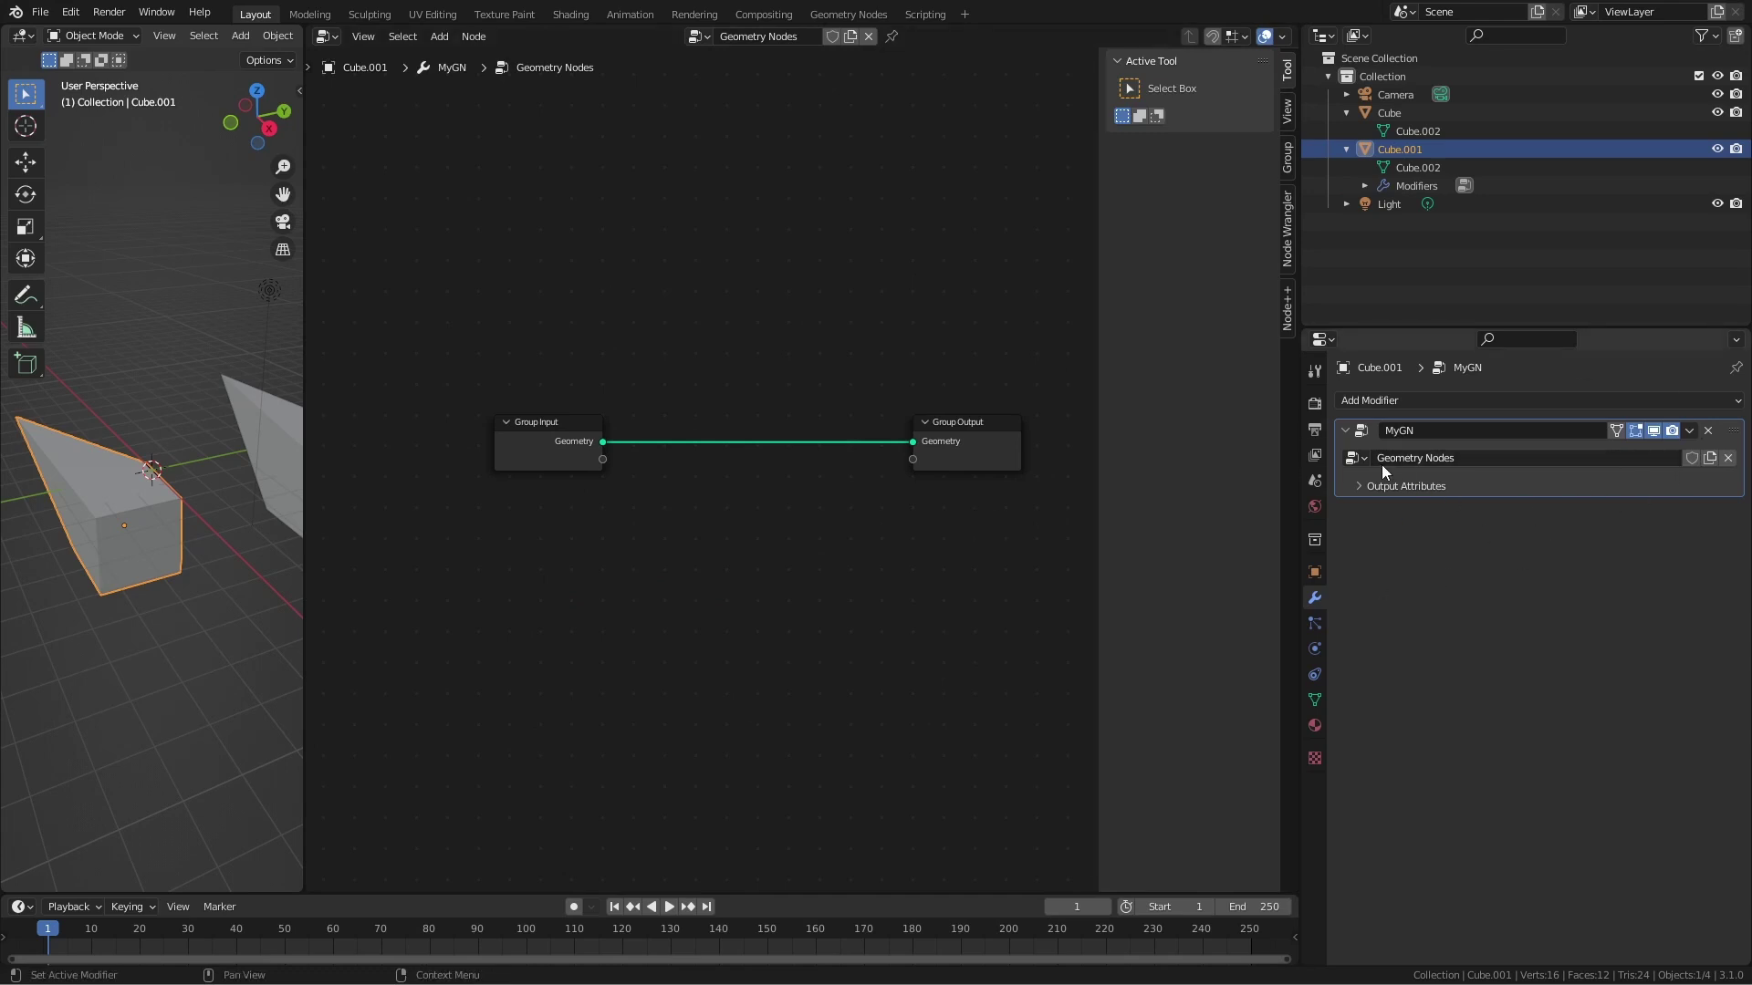
Rename the node group to 'instructions' and check it in the node tree list.
double_click(1475, 459)
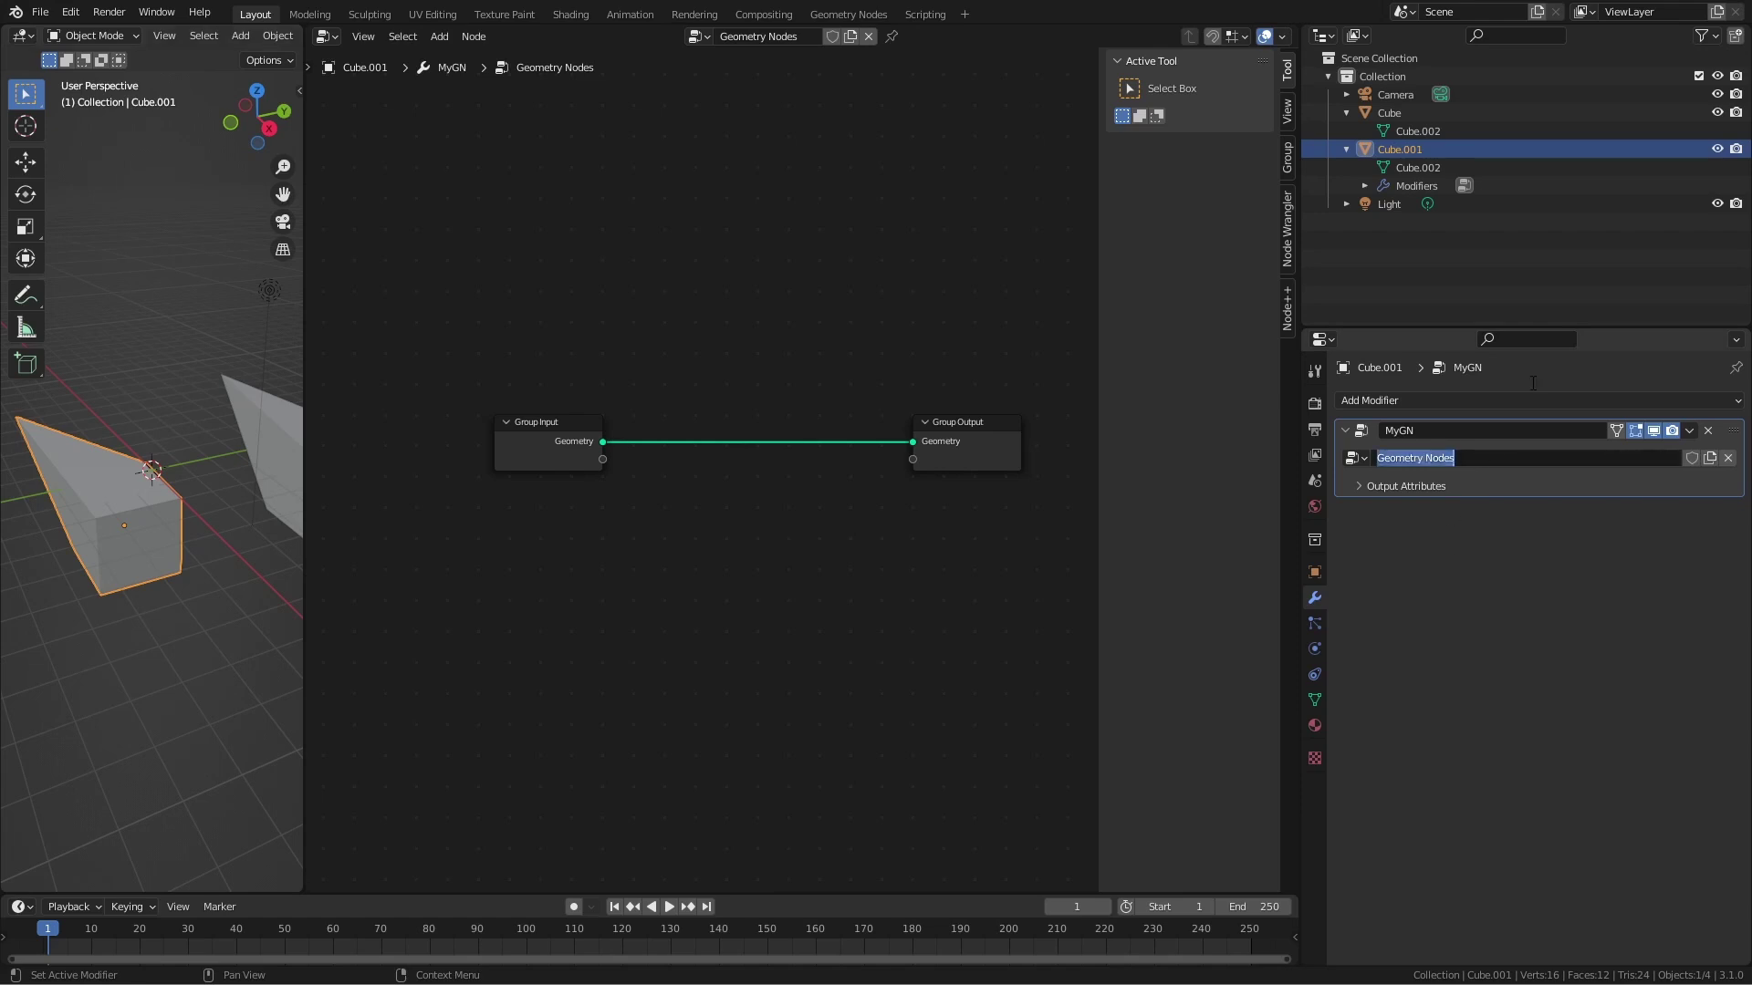
text(instructions+)
key(BackSpace)
key(Return)
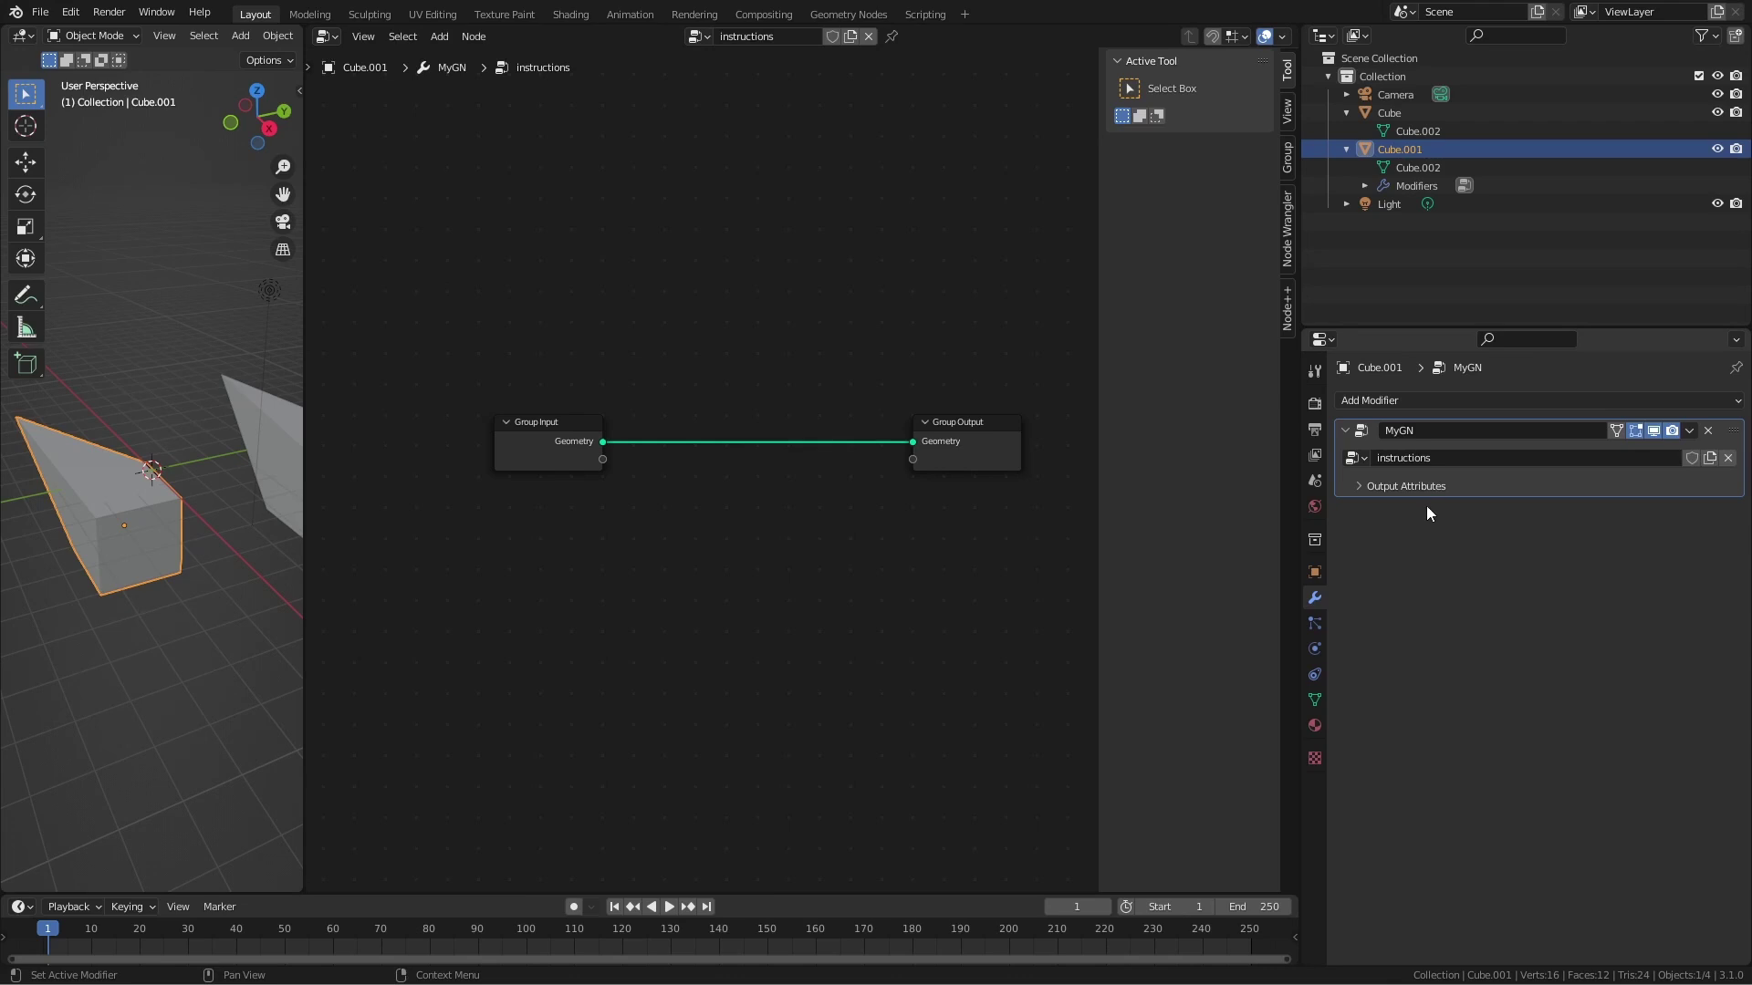
click(1360, 458)
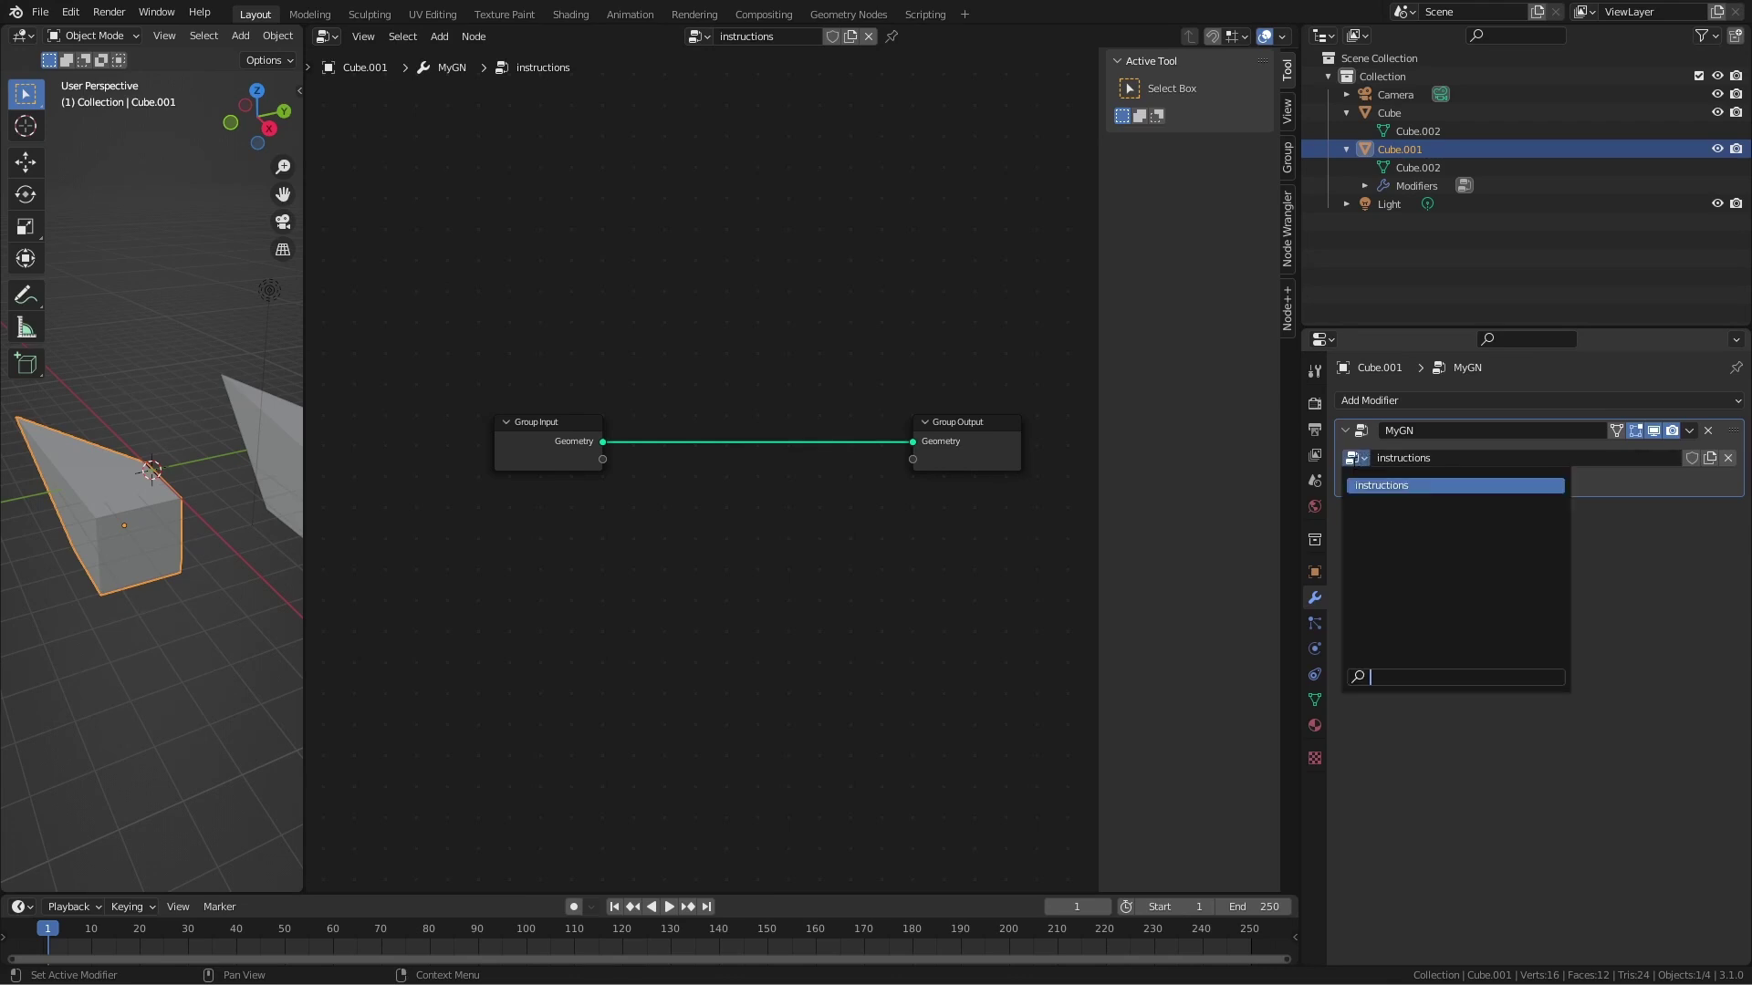
click(1430, 716)
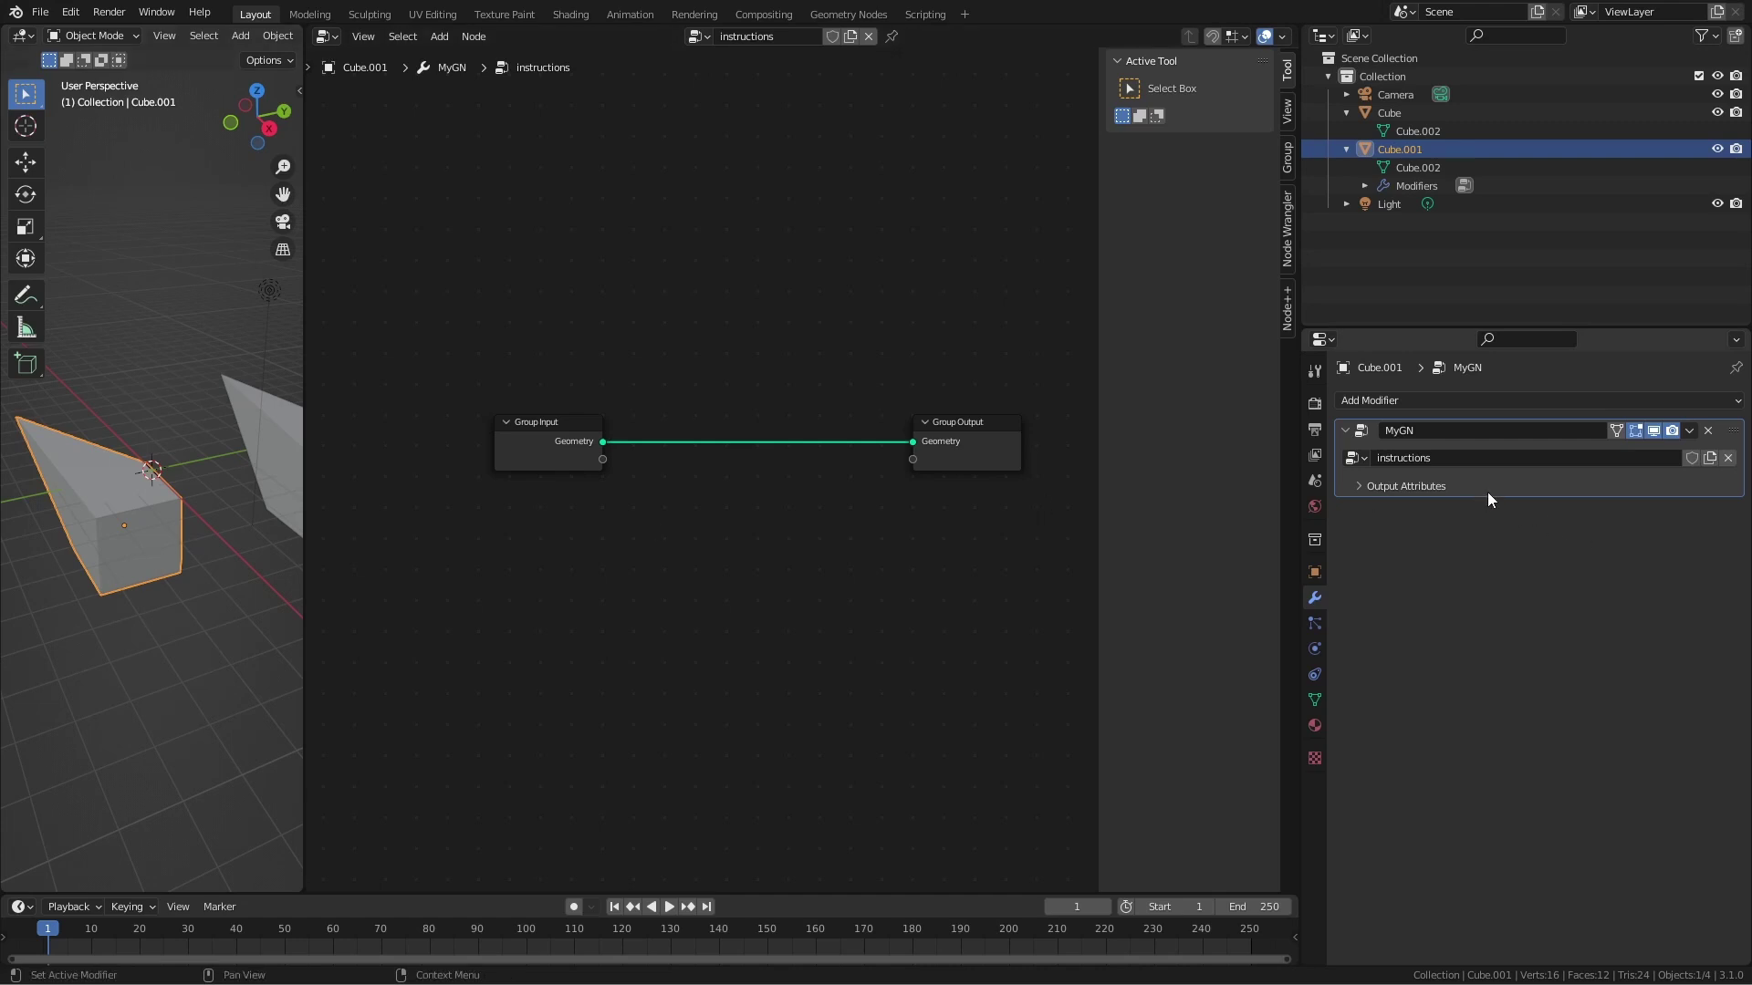
Delete the MyGN modifier, then add a new geometry node tree named 'second tree' to Cube.001.
click(1708, 431)
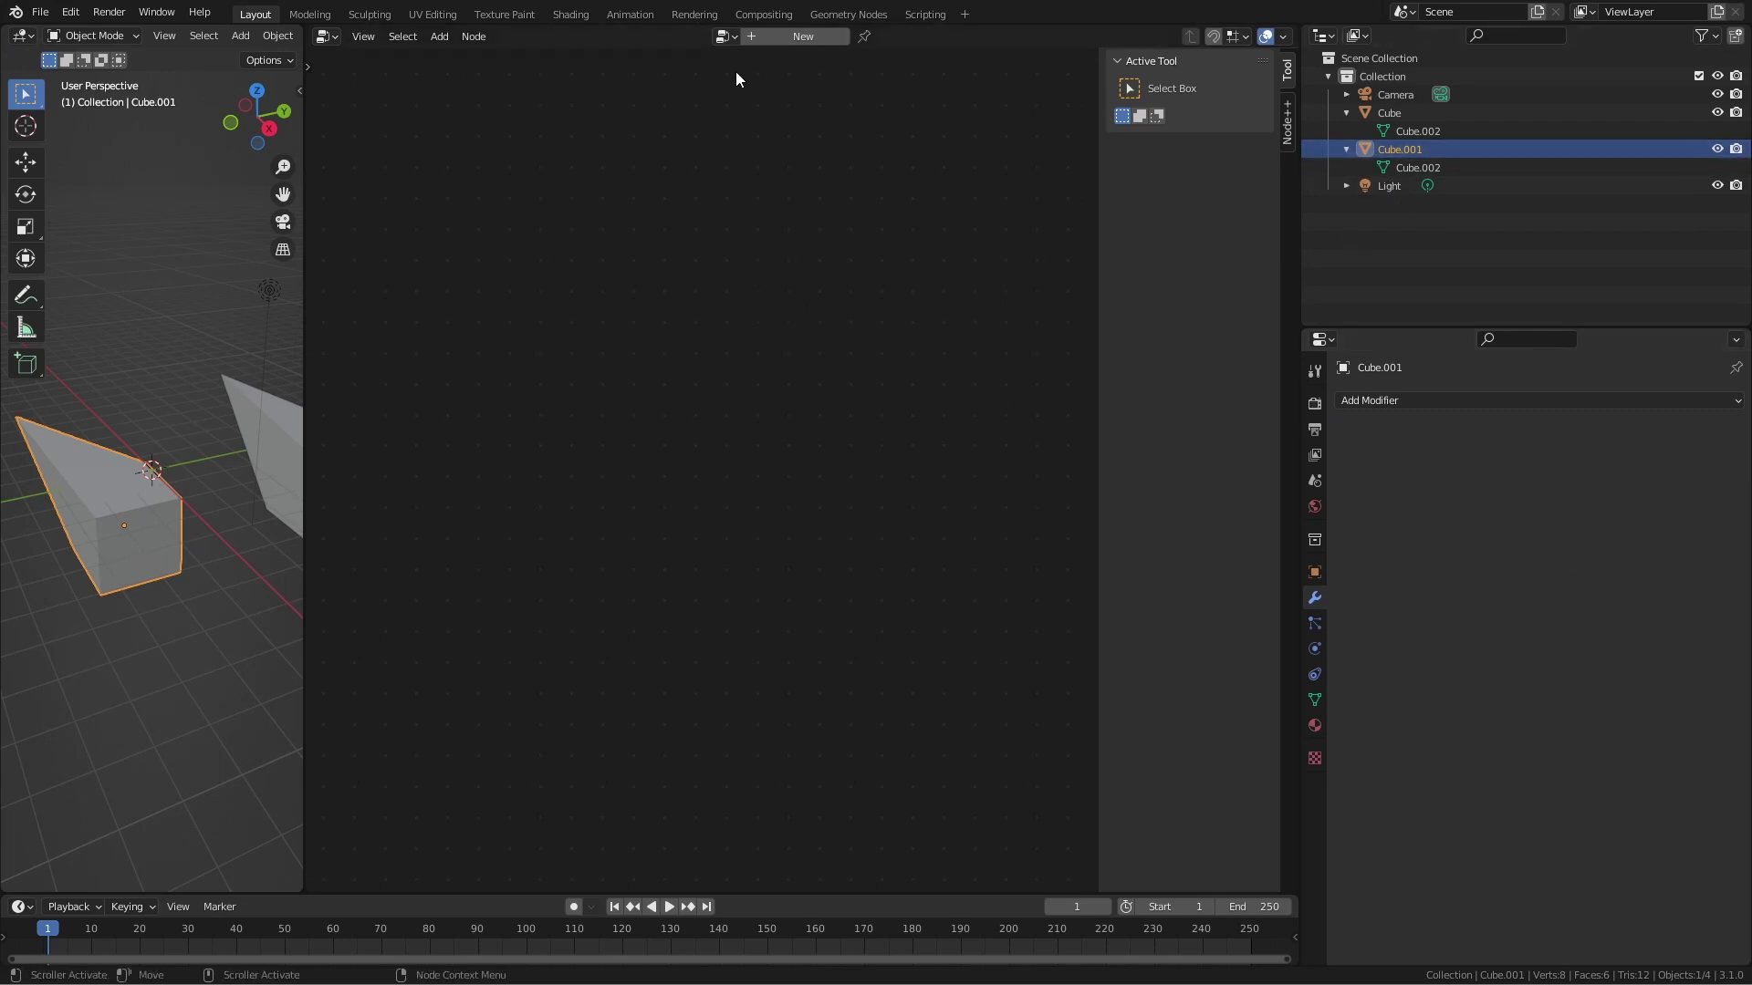
click(792, 36)
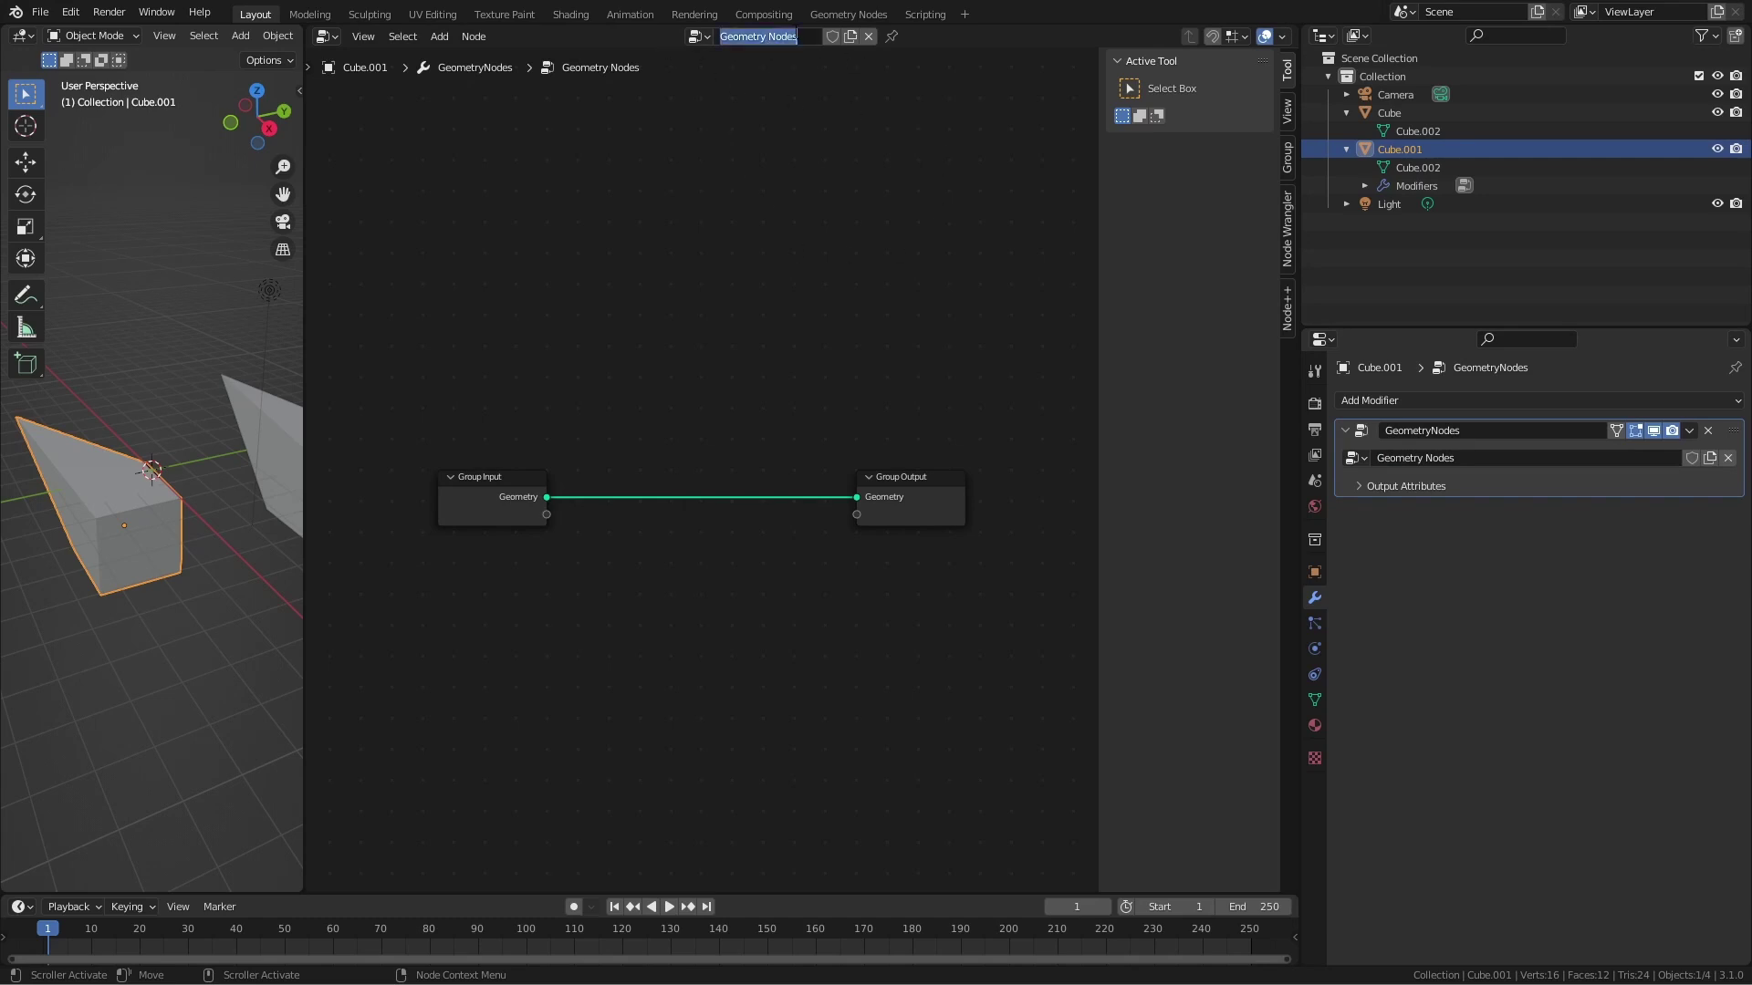
text(second tree)
key(Return)
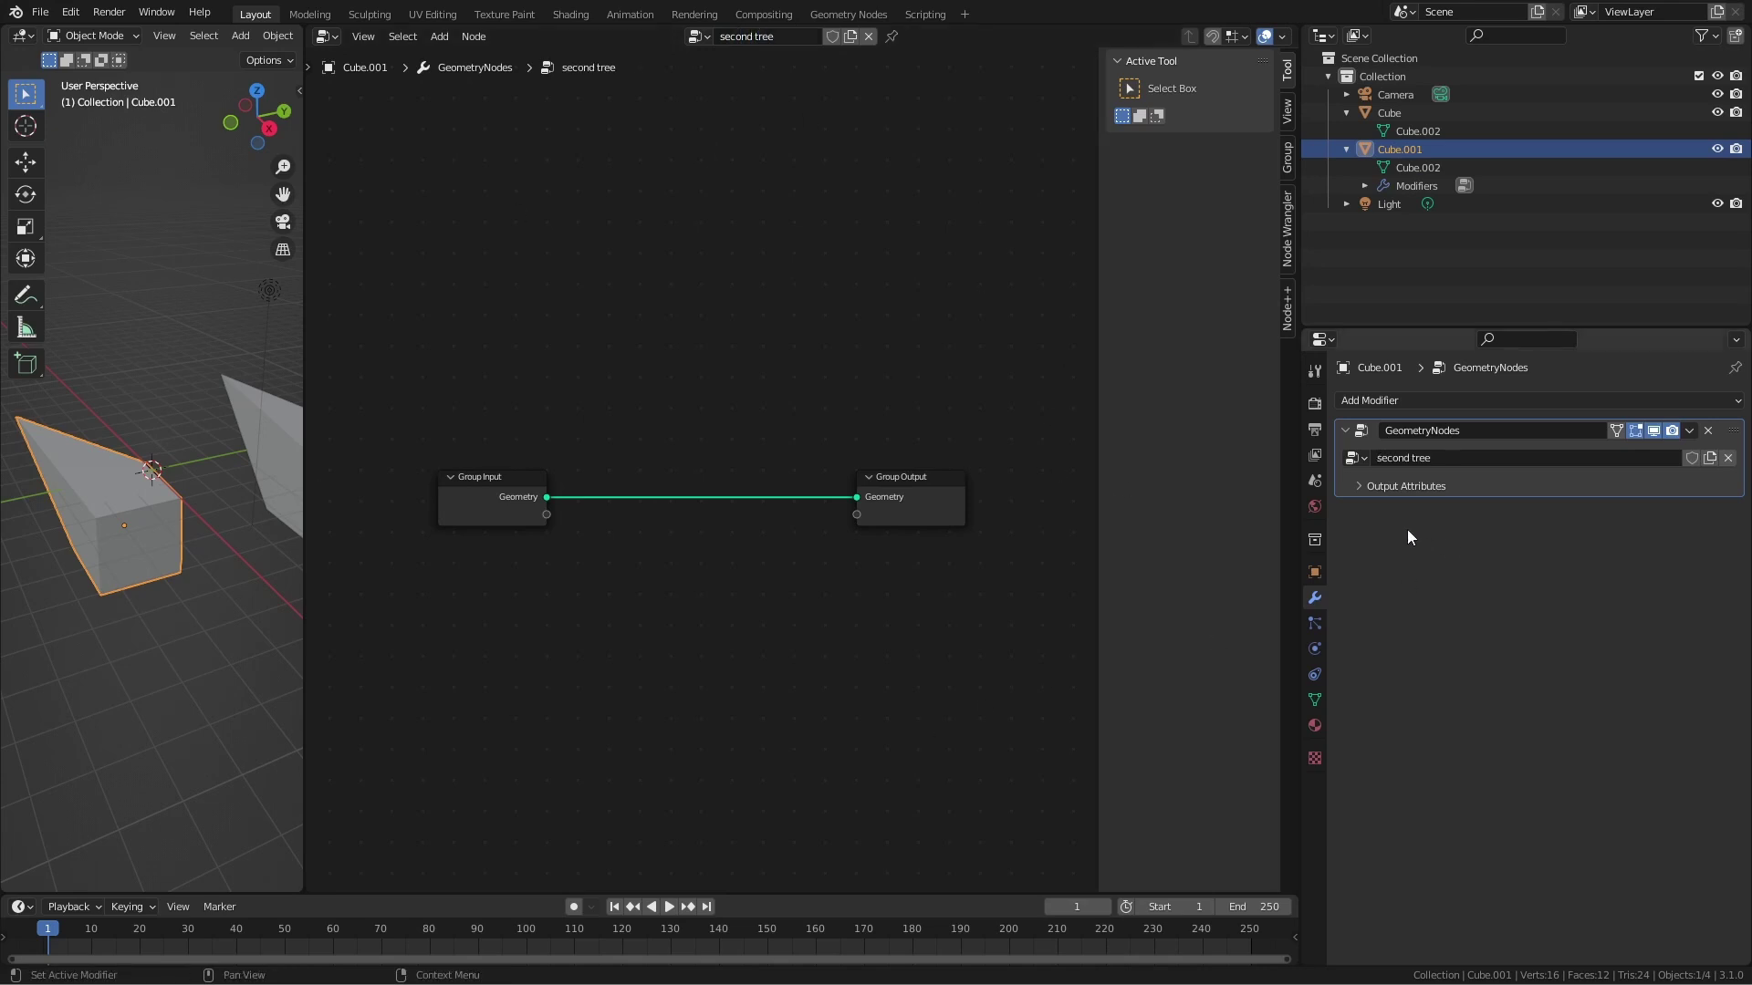